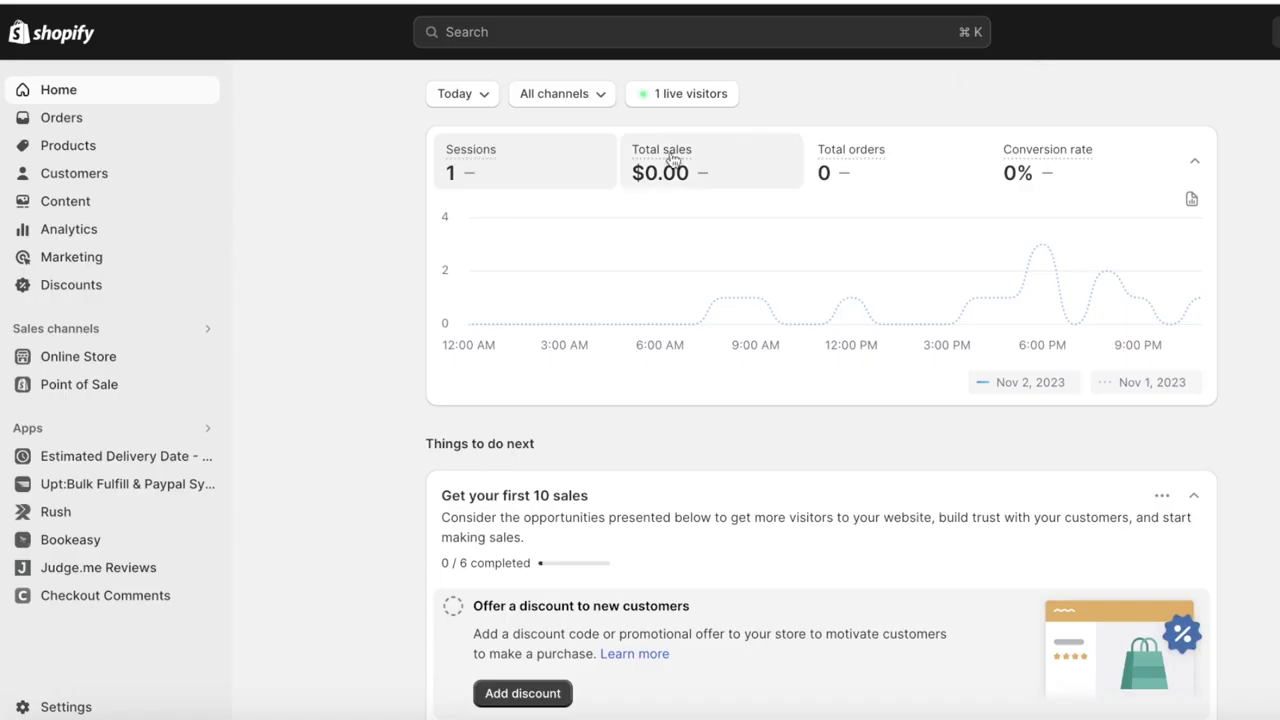
# Step: Open the current Dawn theme (version 12.0.0) in the theme editor from Online Store Themes
pyautogui.click(167, 360)
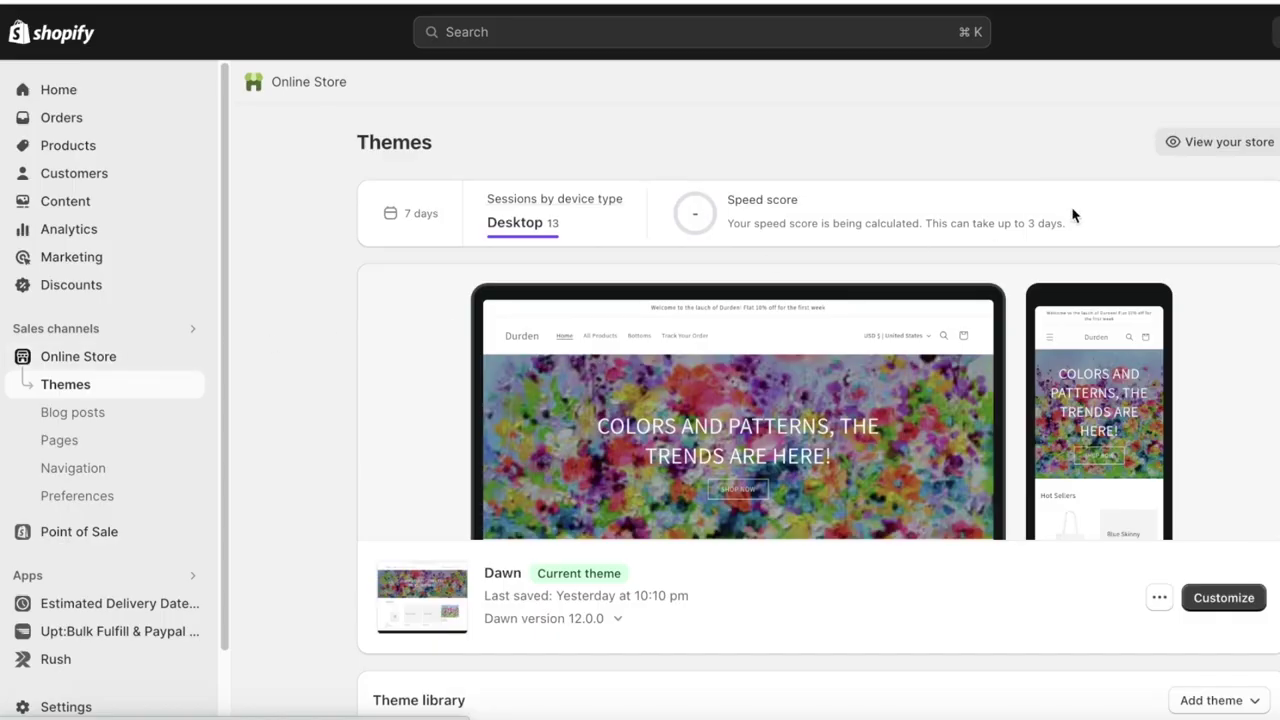
pyautogui.scroll(-2, 1070, 217)
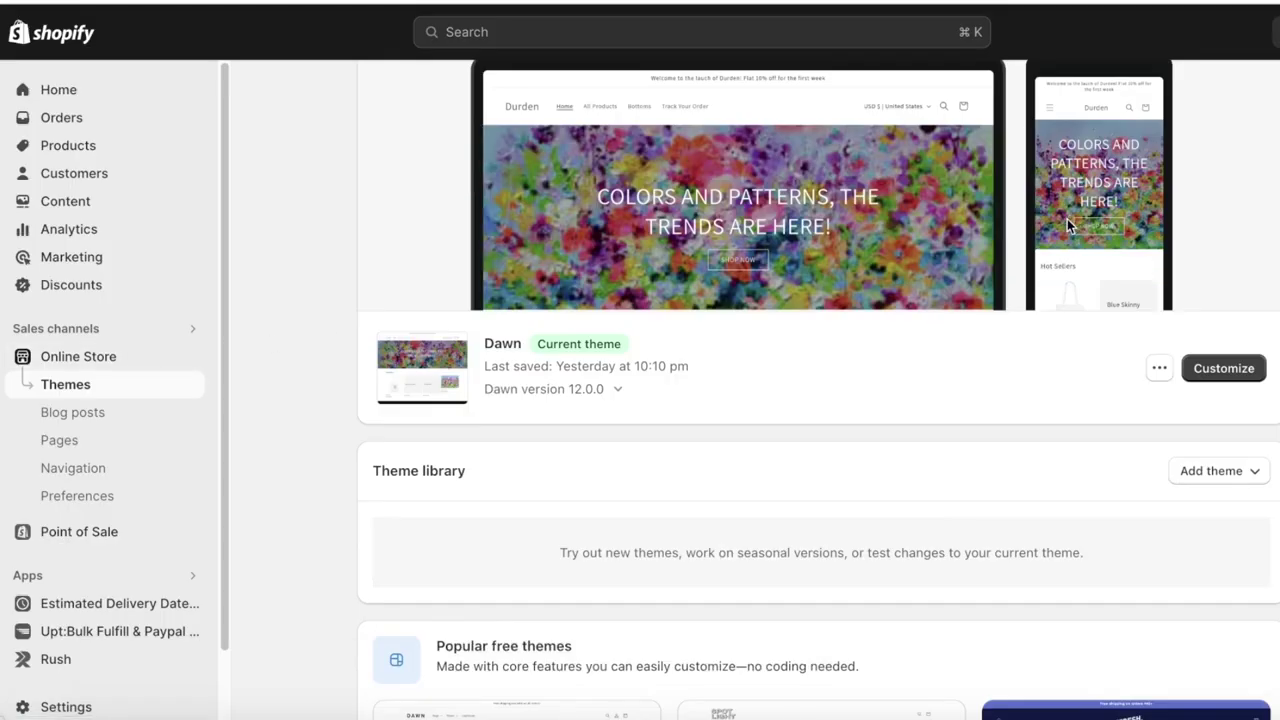
pyautogui.click(1205, 378)
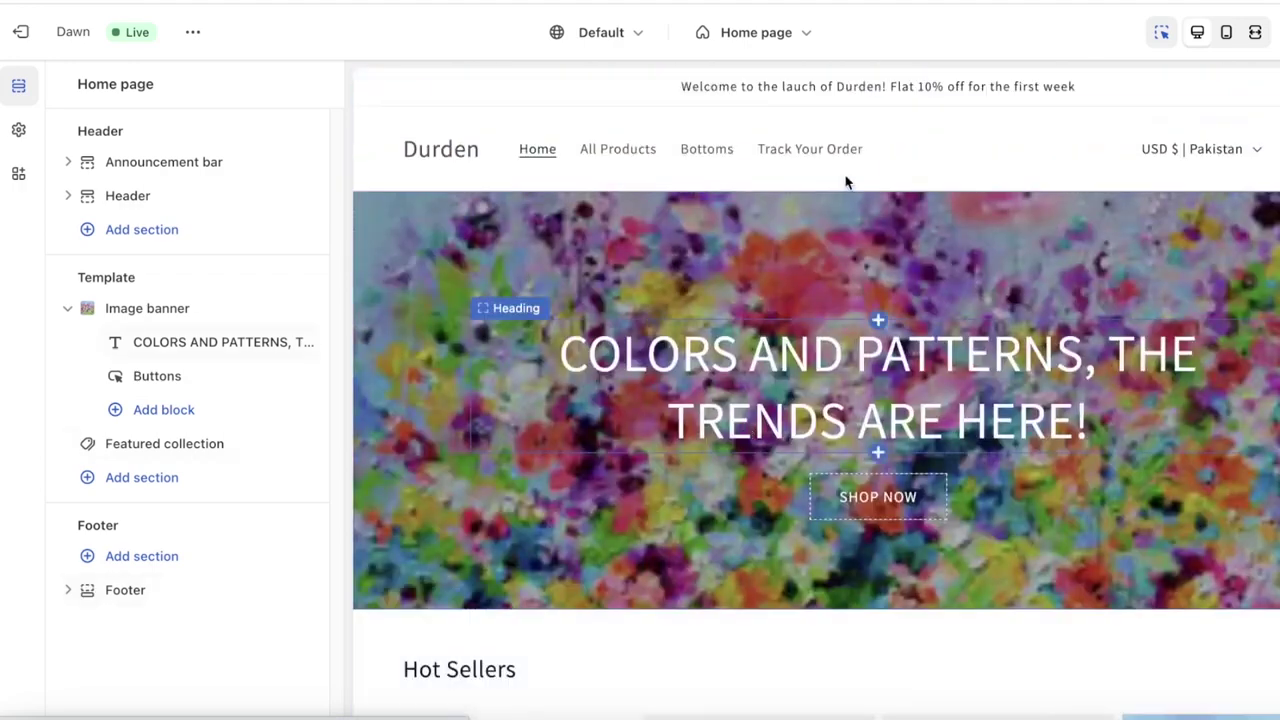
pyautogui.click(70, 310)
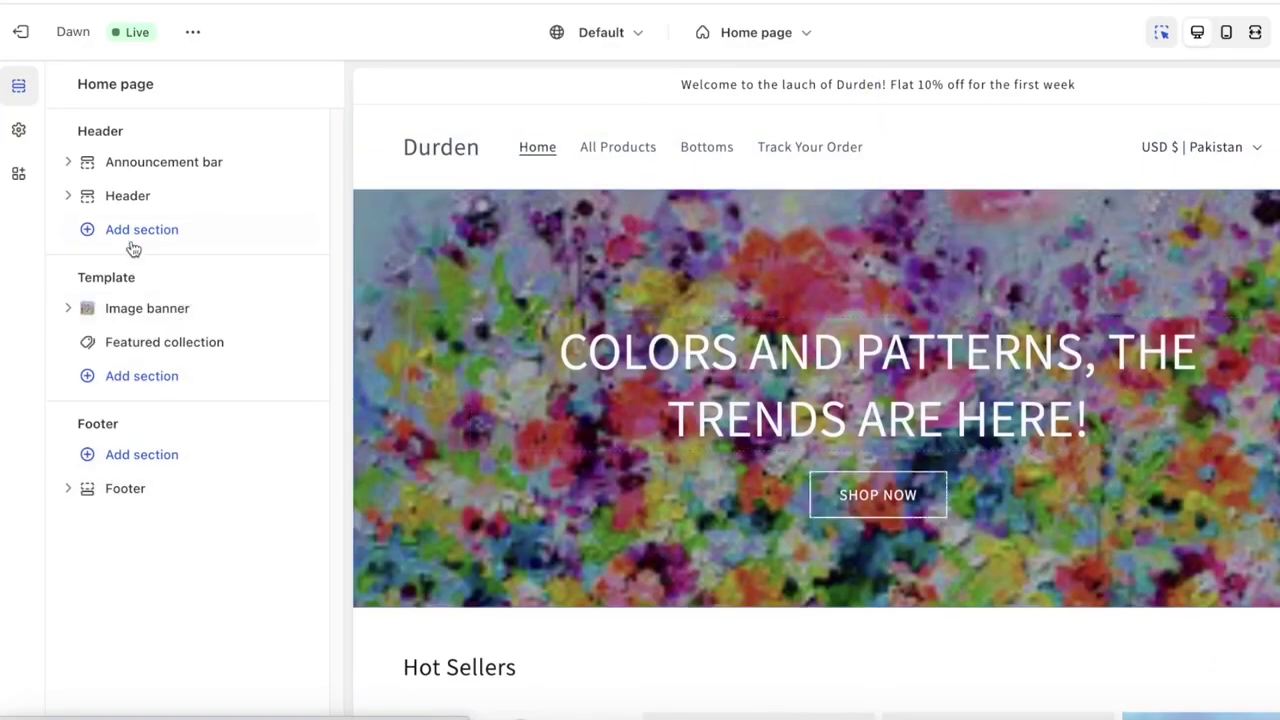
pyautogui.click(123, 231)
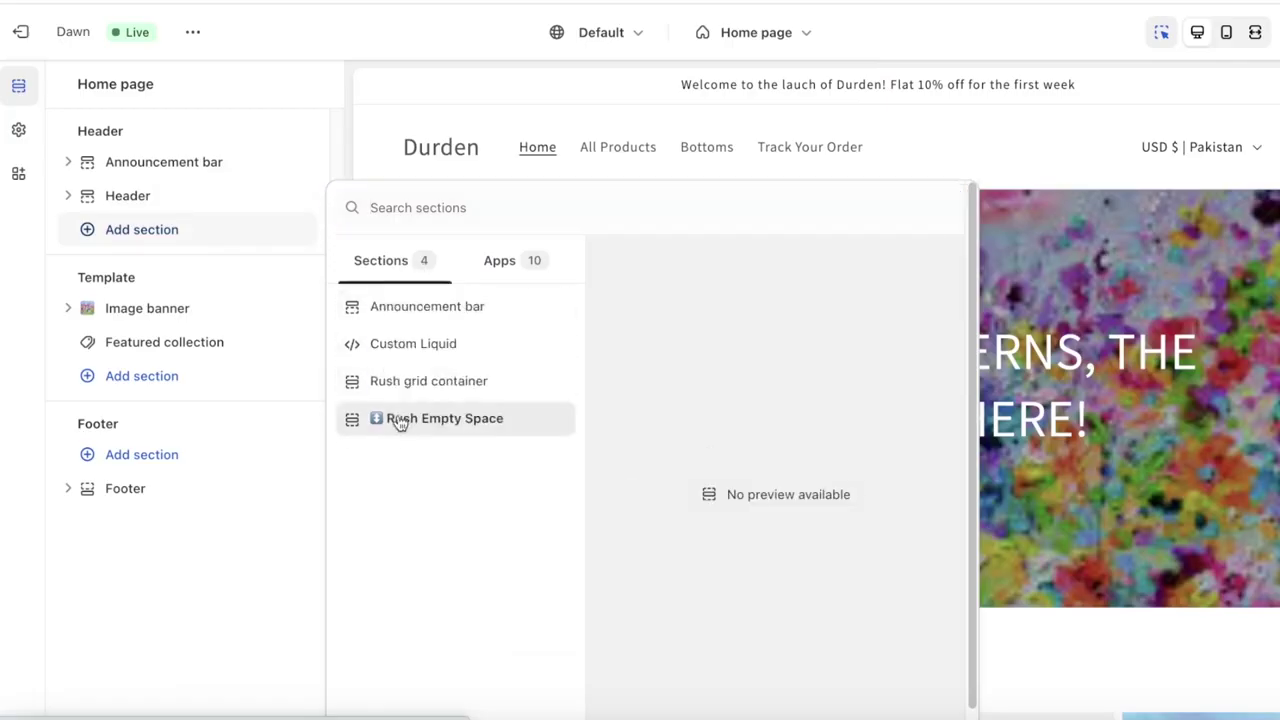
pyautogui.click(492, 259)
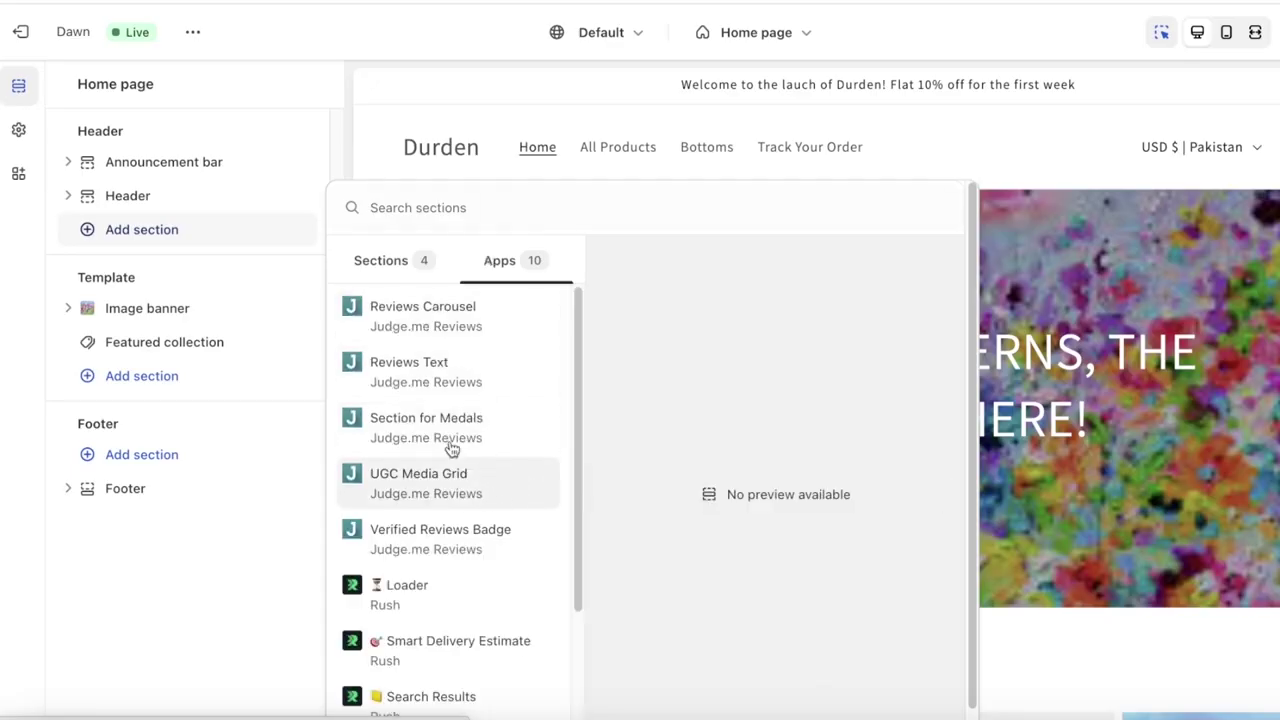
pyautogui.click(394, 277)
pyautogui.click(371, 345)
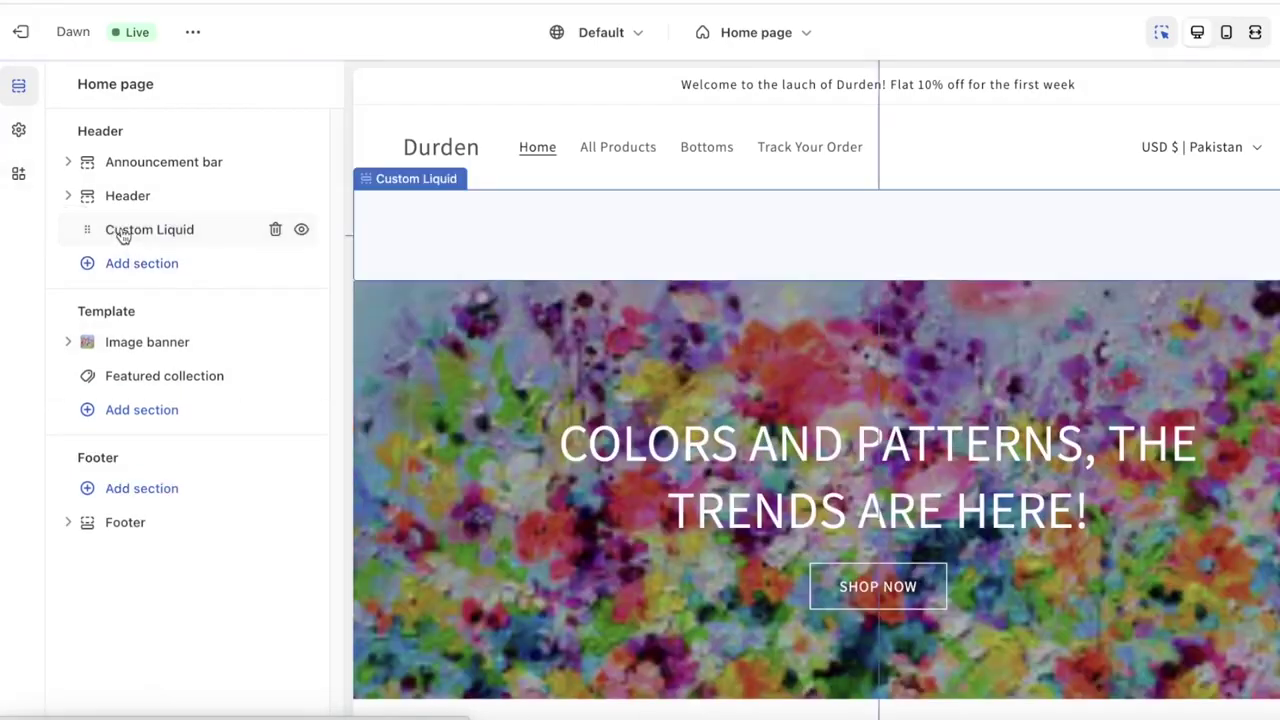
pyautogui.click(120, 232)
pyautogui.click(63, 90)
pyautogui.click(271, 231)
pyautogui.click(145, 229)
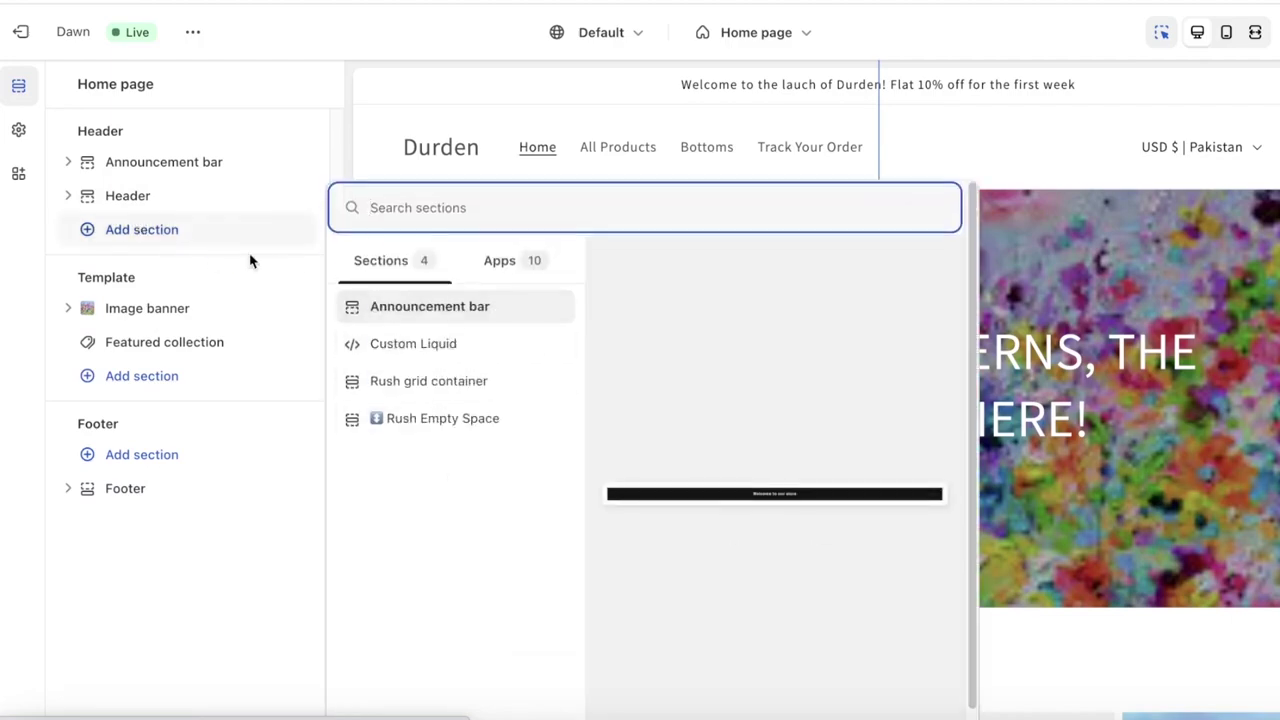
pyautogui.click(129, 386)
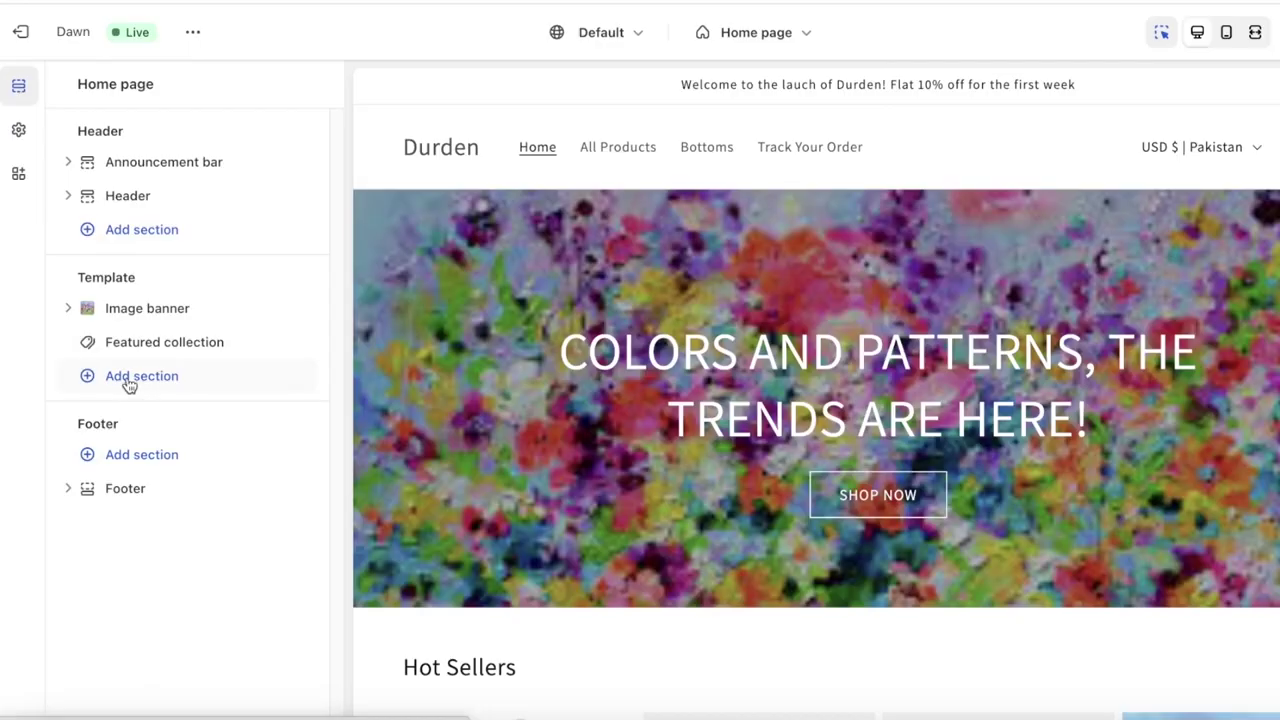
pyautogui.click(130, 385)
pyautogui.scroll(-2, 399, 557)
pyautogui.scroll(-1, 400, 580)
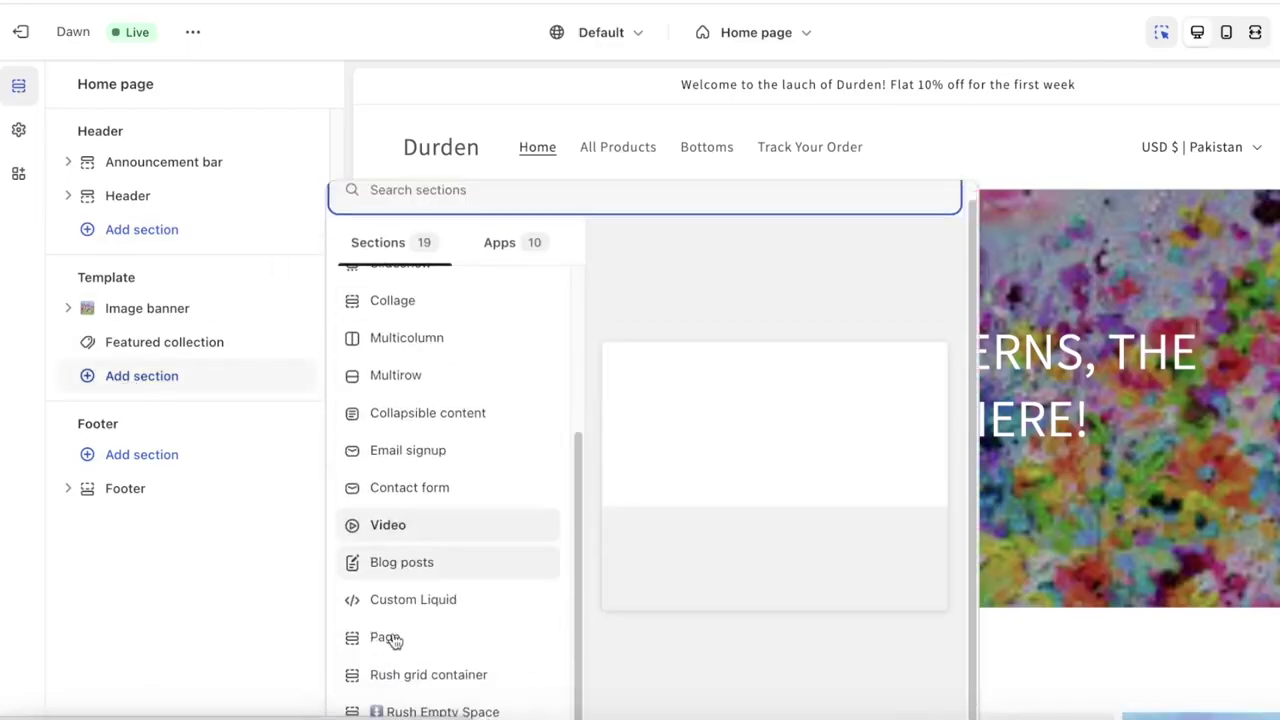
pyautogui.click(108, 600)
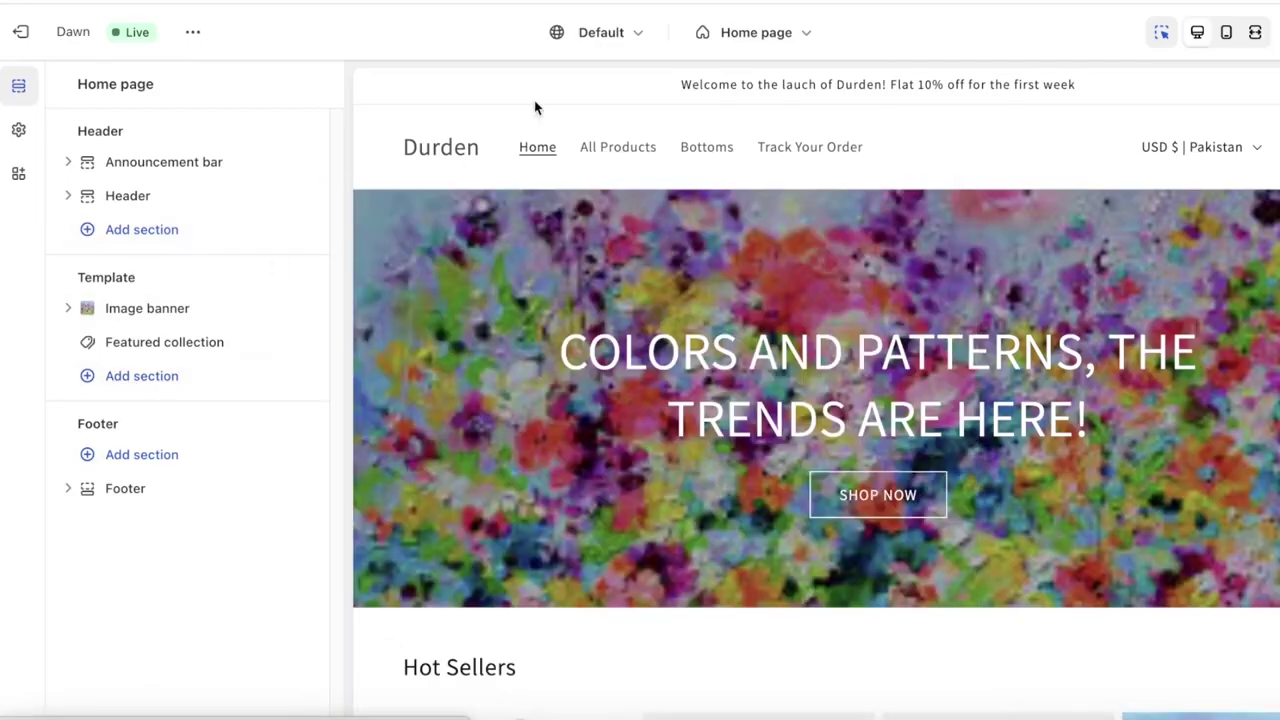
# Step: Open ChatGPT in a new browser tab
pyautogui.hotkey('ctrl', 't')
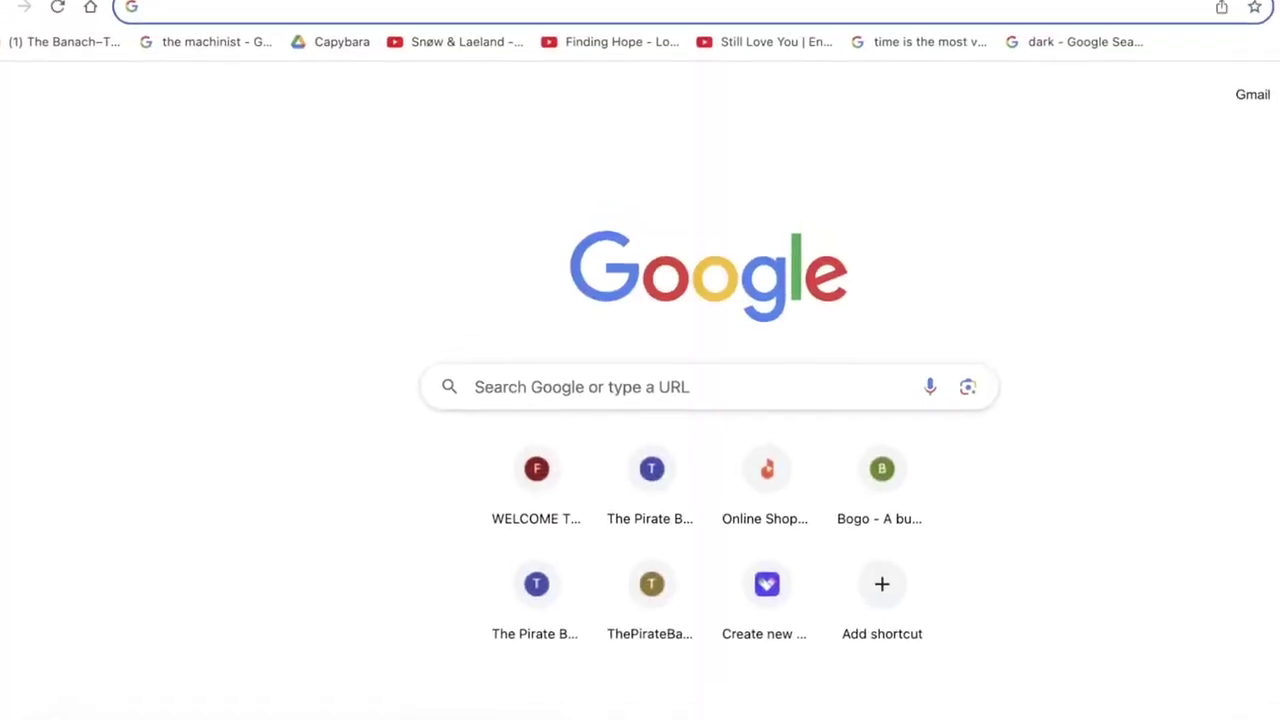
pyautogui.write('cha')
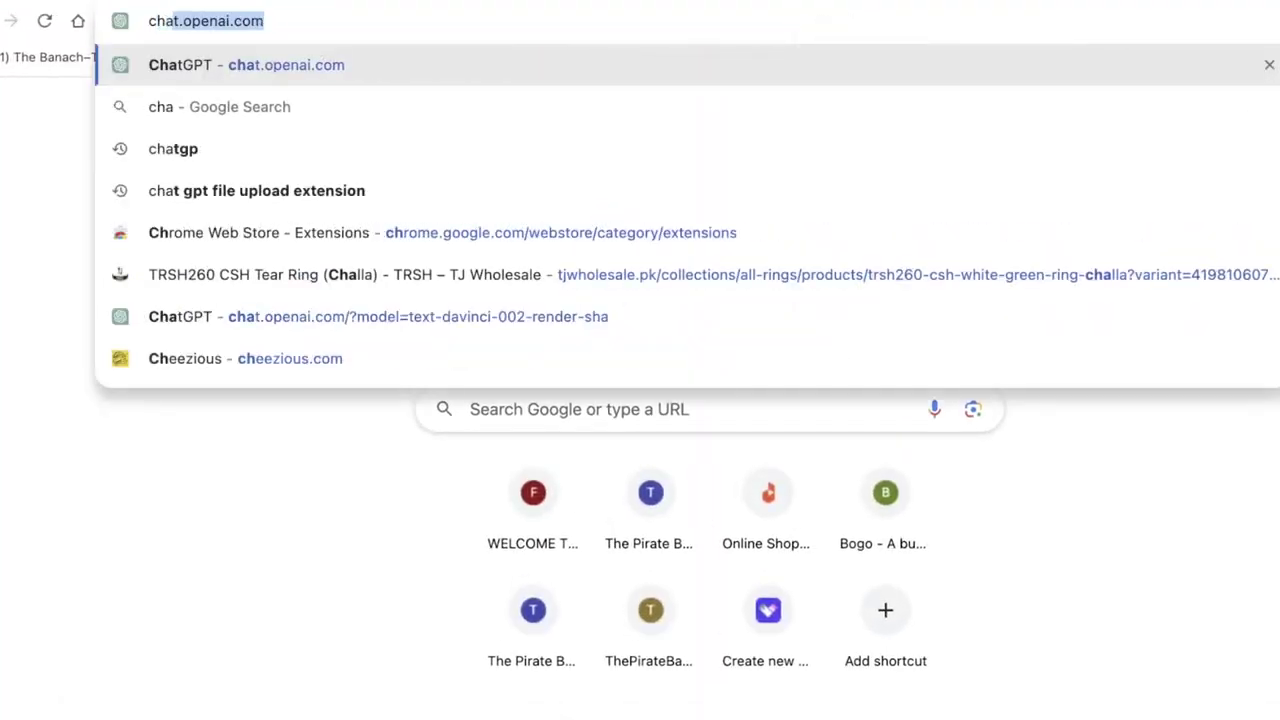
pyautogui.press('Return')
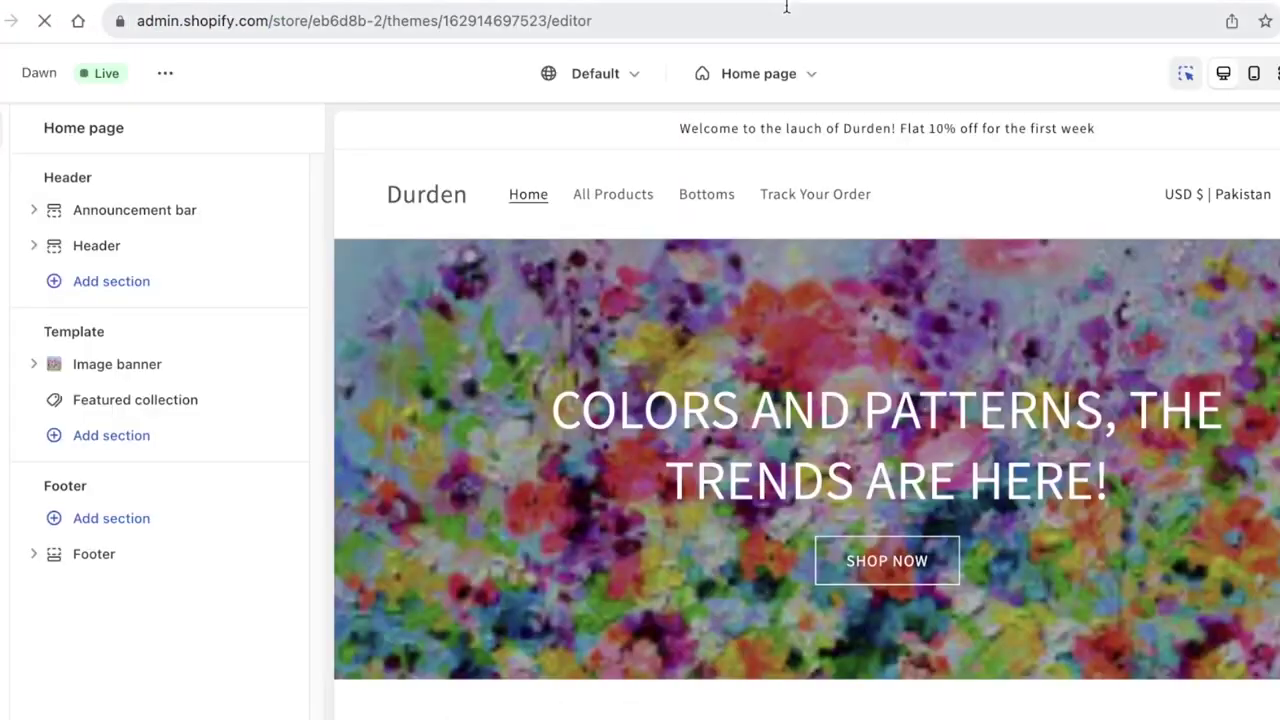
pyautogui.click(786, 14)
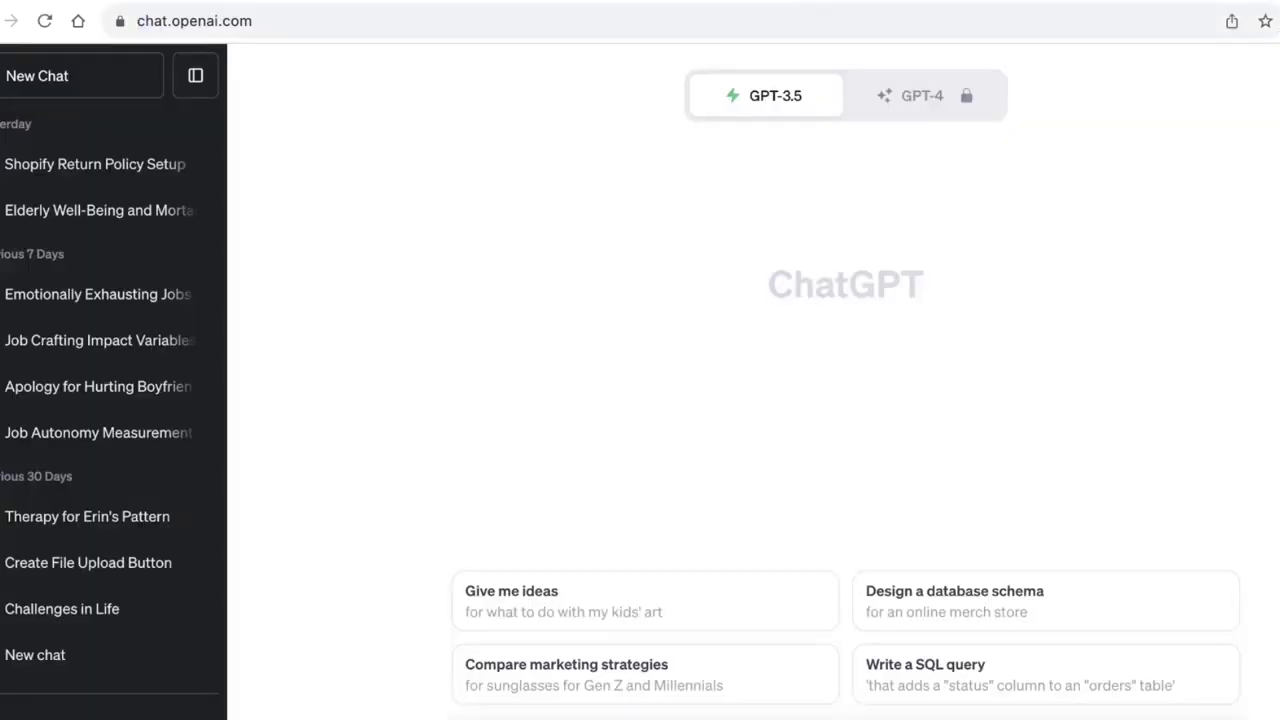
# Step: Ask ChatGPT for Custom Liquid header code showing 'howdy partner' and copy the code
pyautogui.write('write me a custom liquid to add to my shopify header which can add')
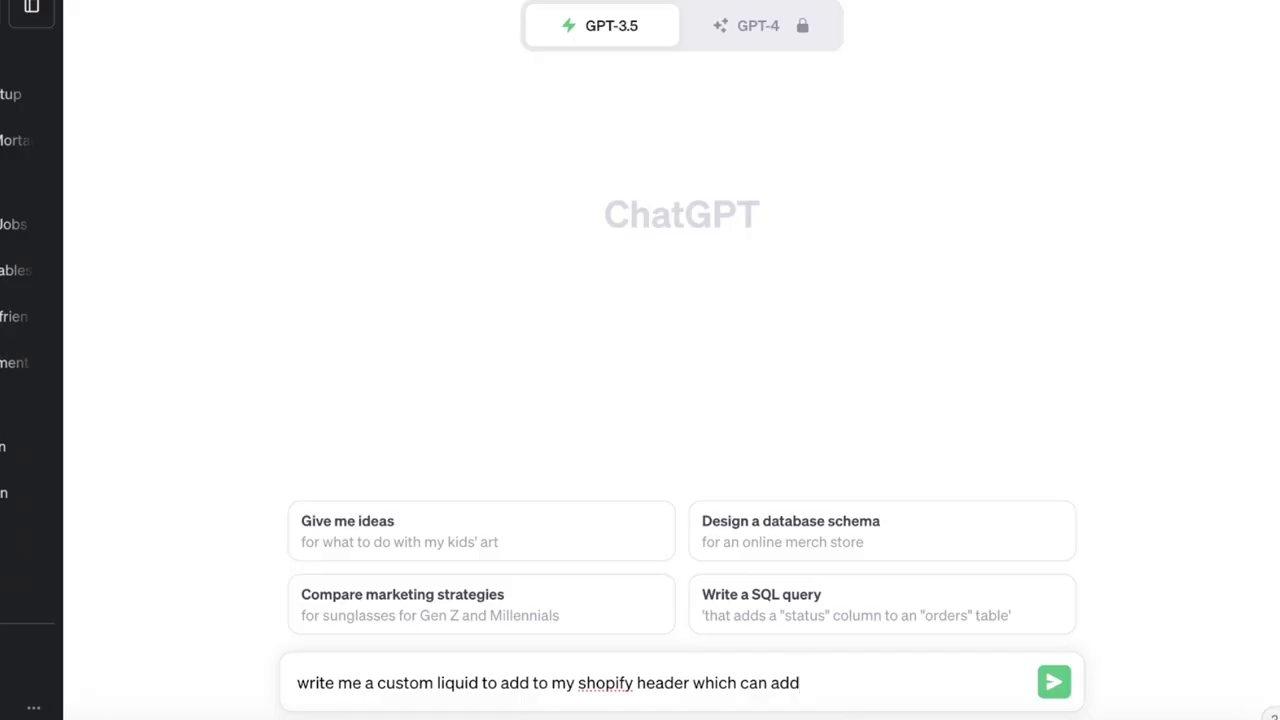
pyautogui.write("a text line say saying 'howdy partner")
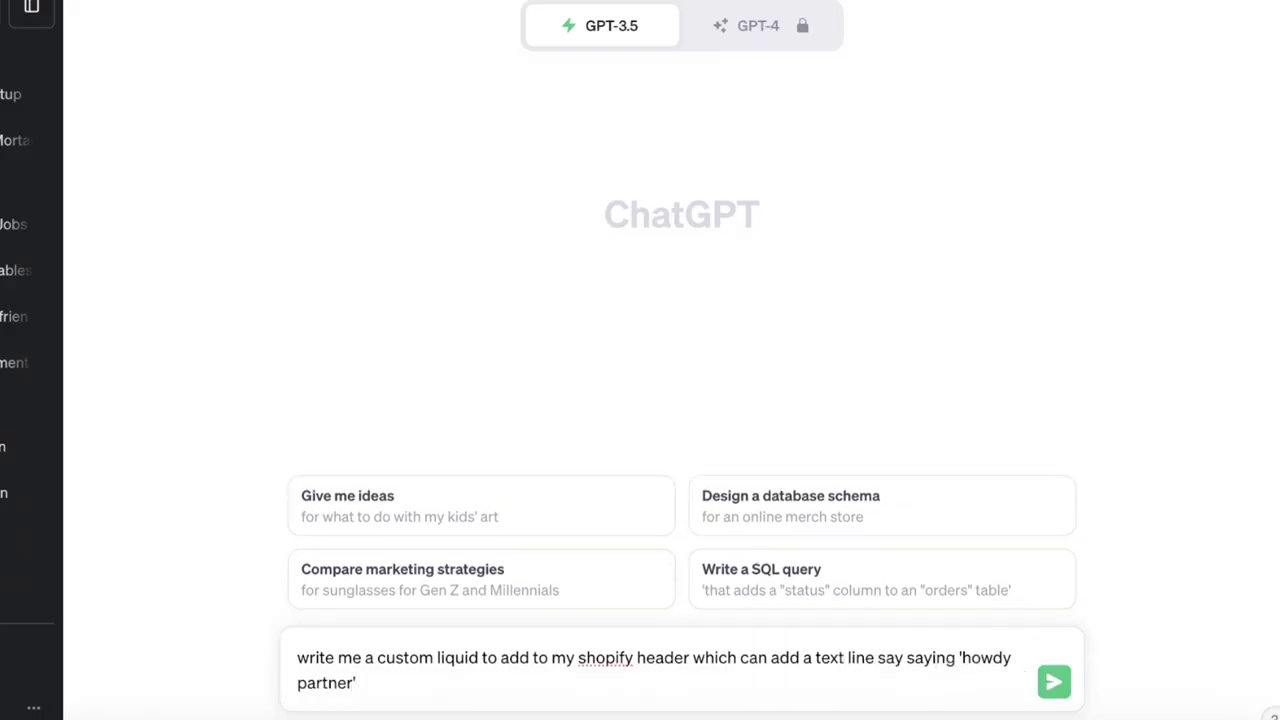
pyautogui.press('Return')
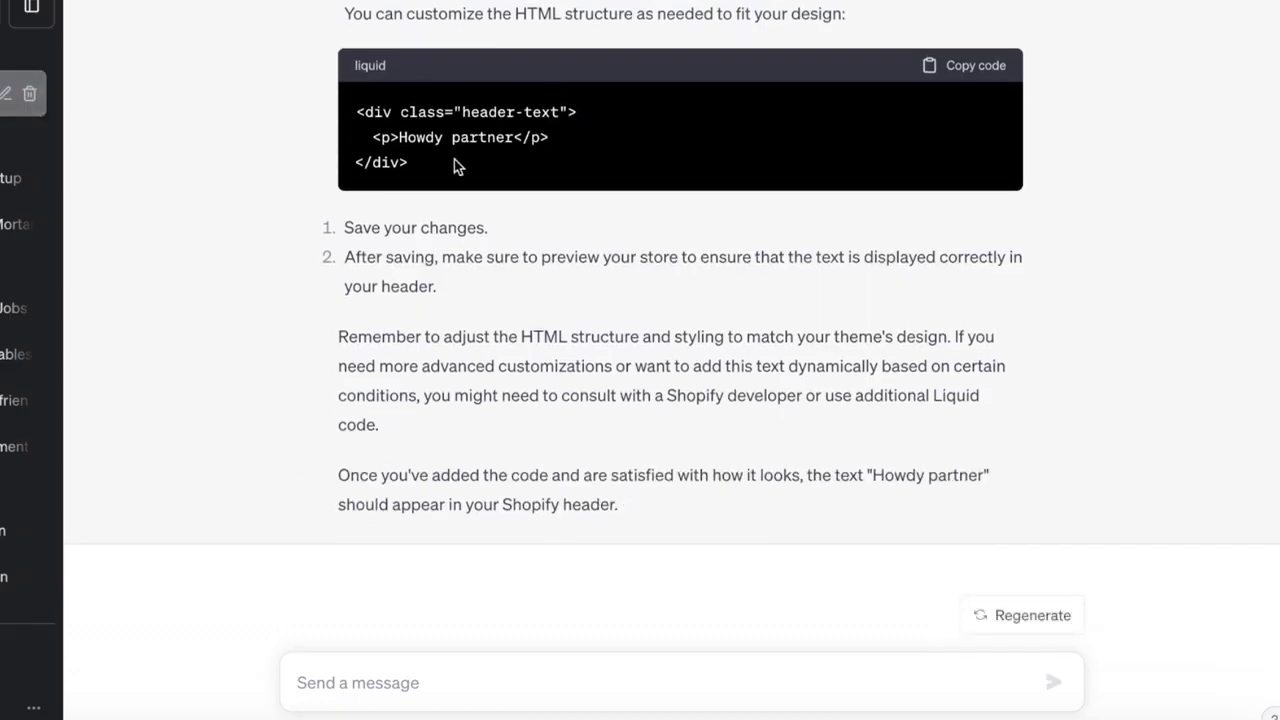
pyautogui.click(945, 66)
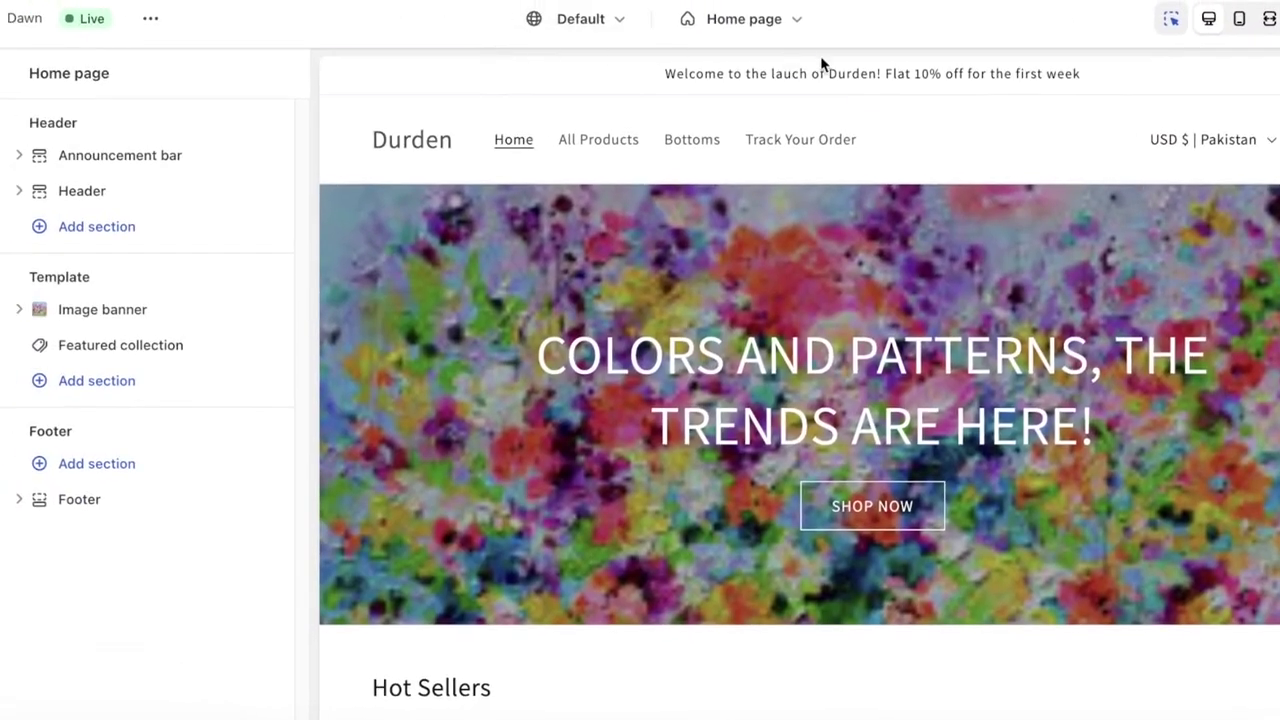
# Step: Add a Custom Liquid section to the header with the pasted Howdy partner code
pyautogui.click(112, 236)
pyautogui.click(323, 341)
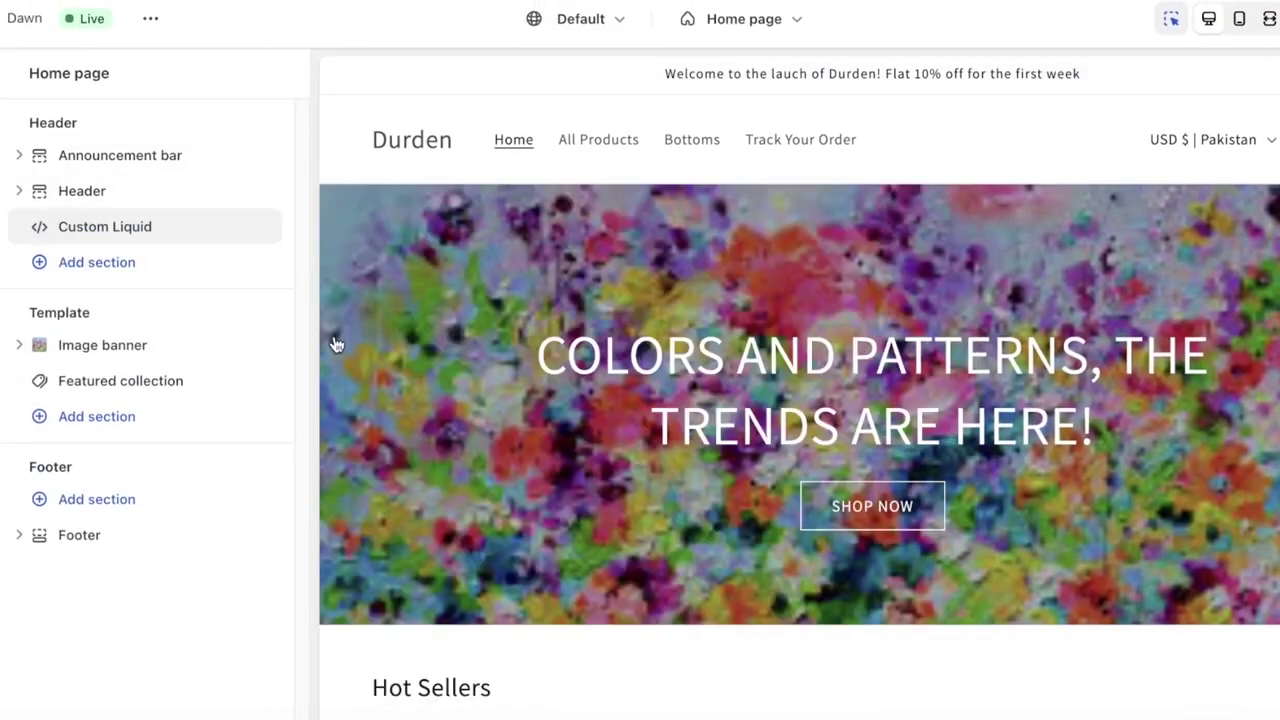
pyautogui.click(160, 229)
pyautogui.click(130, 197)
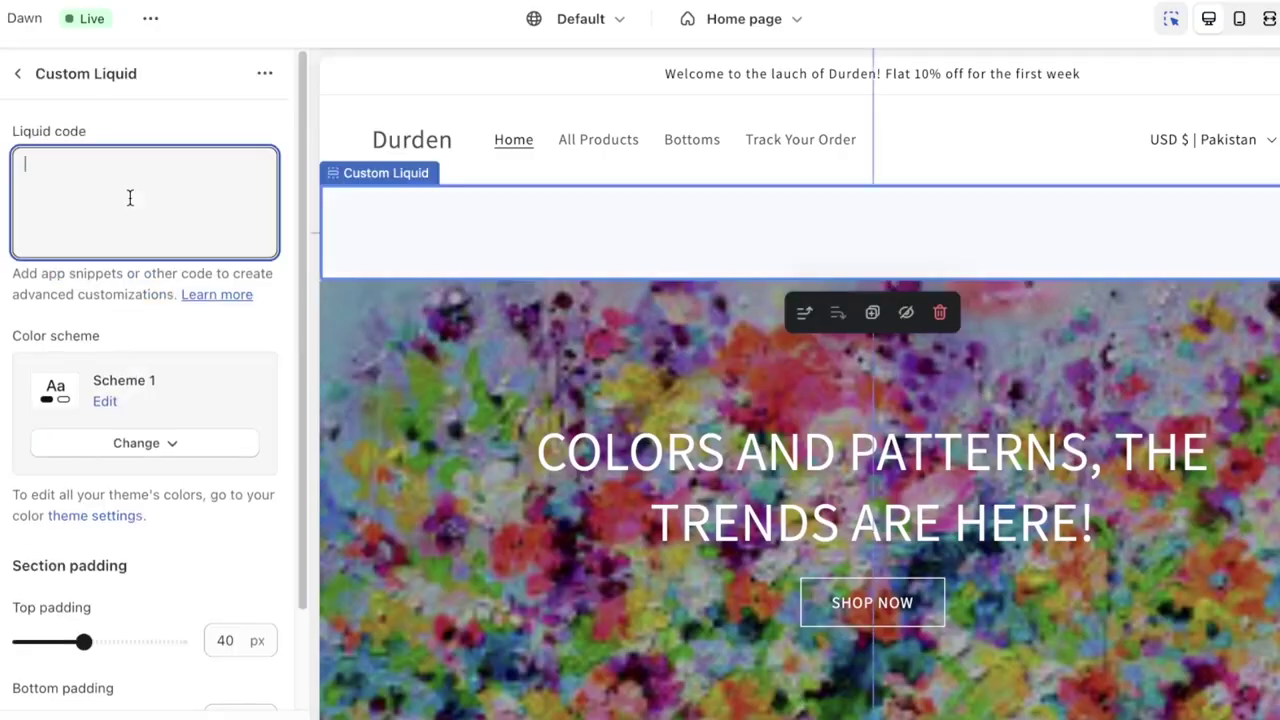
pyautogui.hotkey('ctrl', 'v')
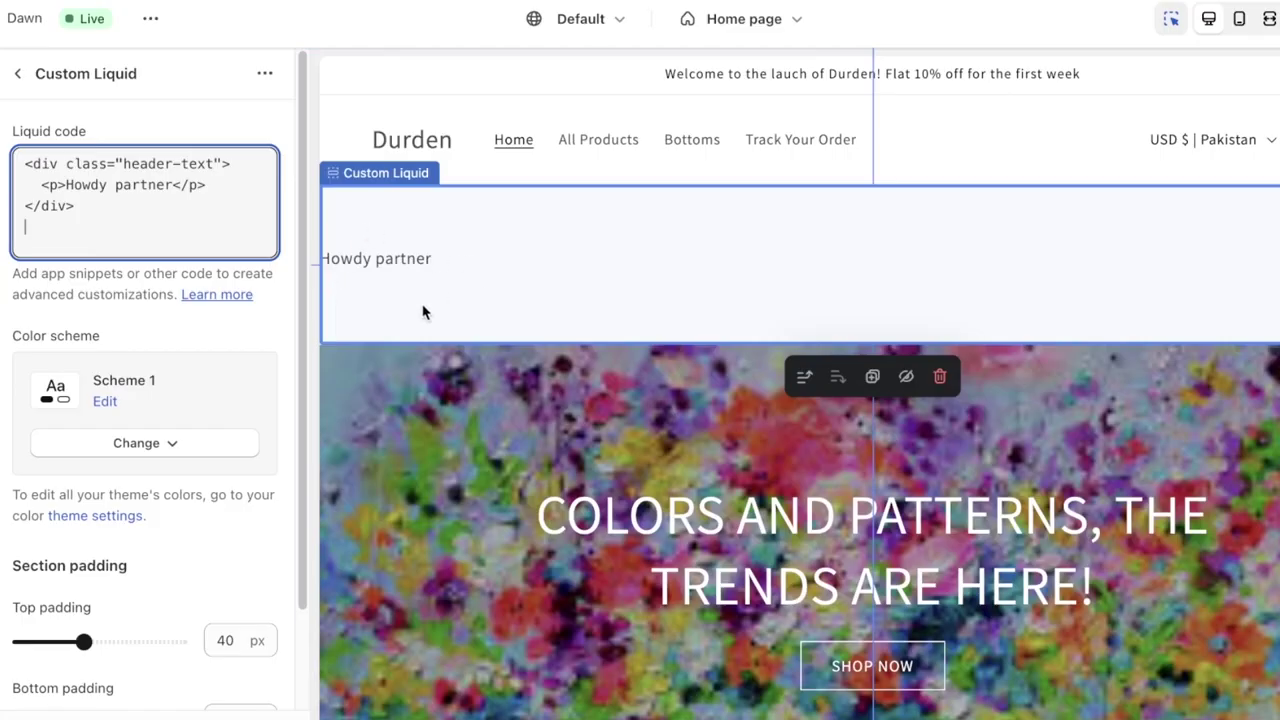
pyautogui.click(447, 258)
# Step: Review the new Custom Liquid section and the store header settings
pyautogui.scroll(-2, 140, 386)
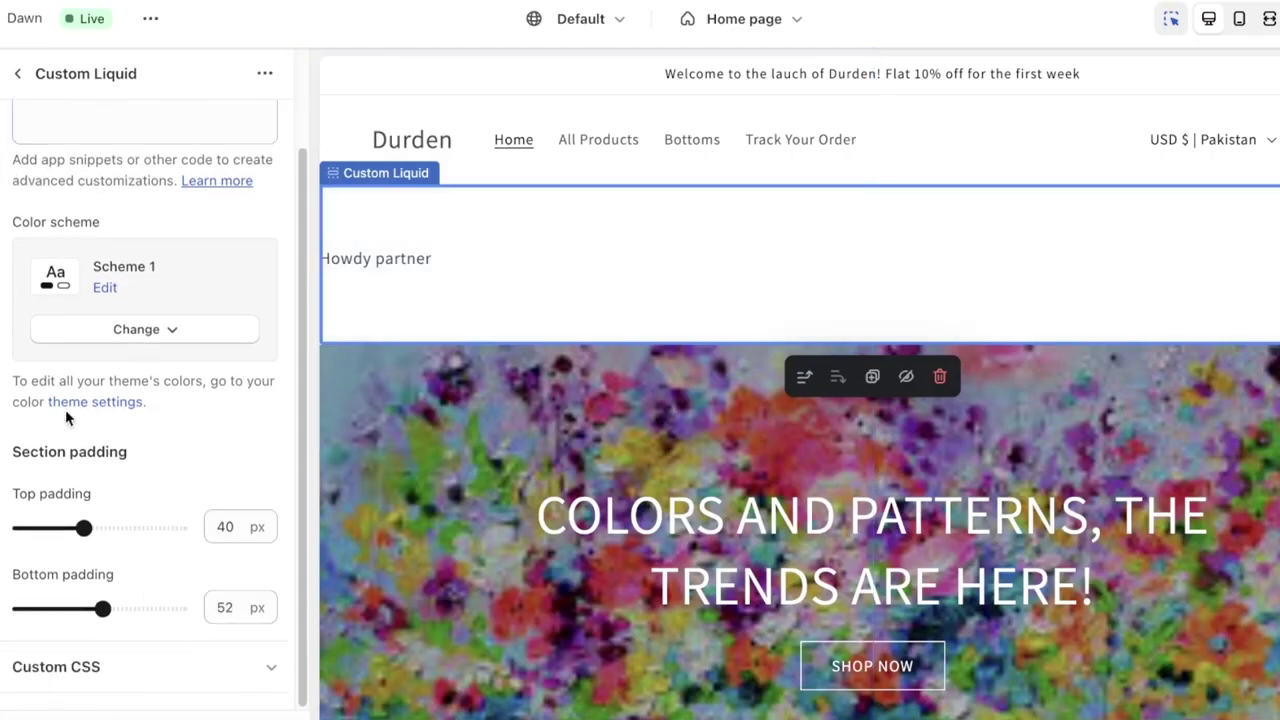
pyautogui.click(21, 79)
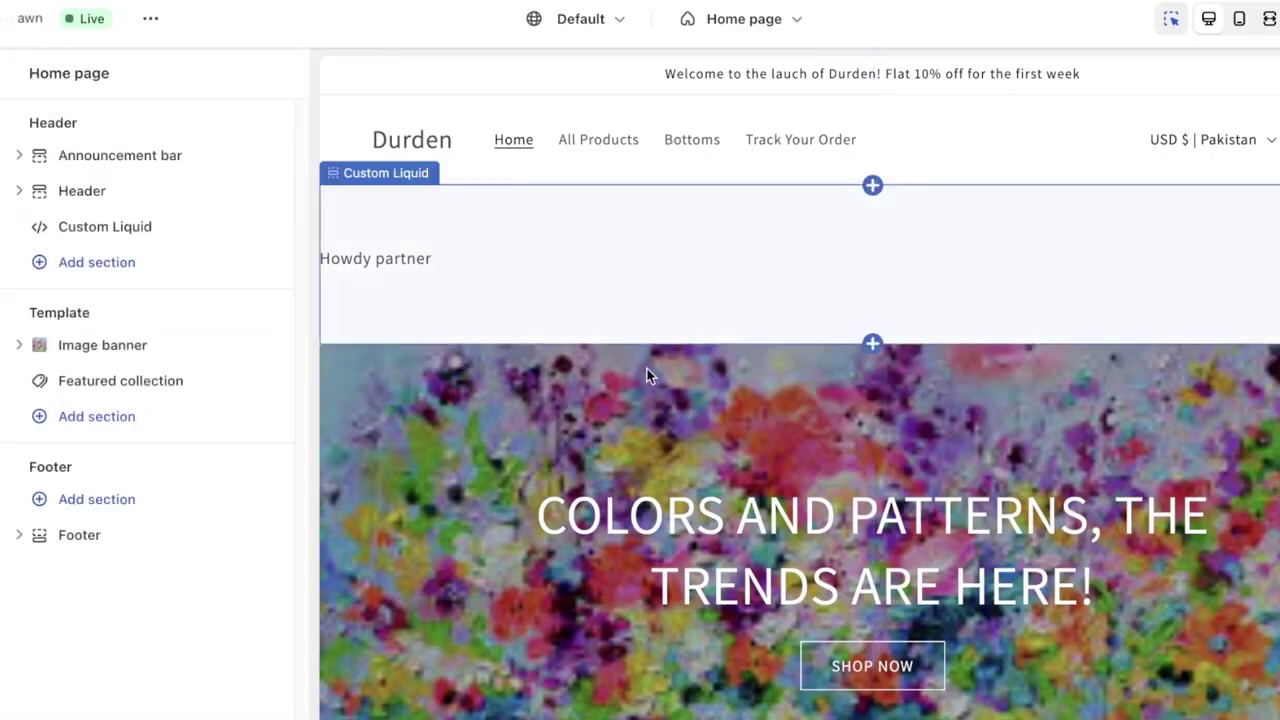
pyautogui.click(546, 243)
pyautogui.click(20, 74)
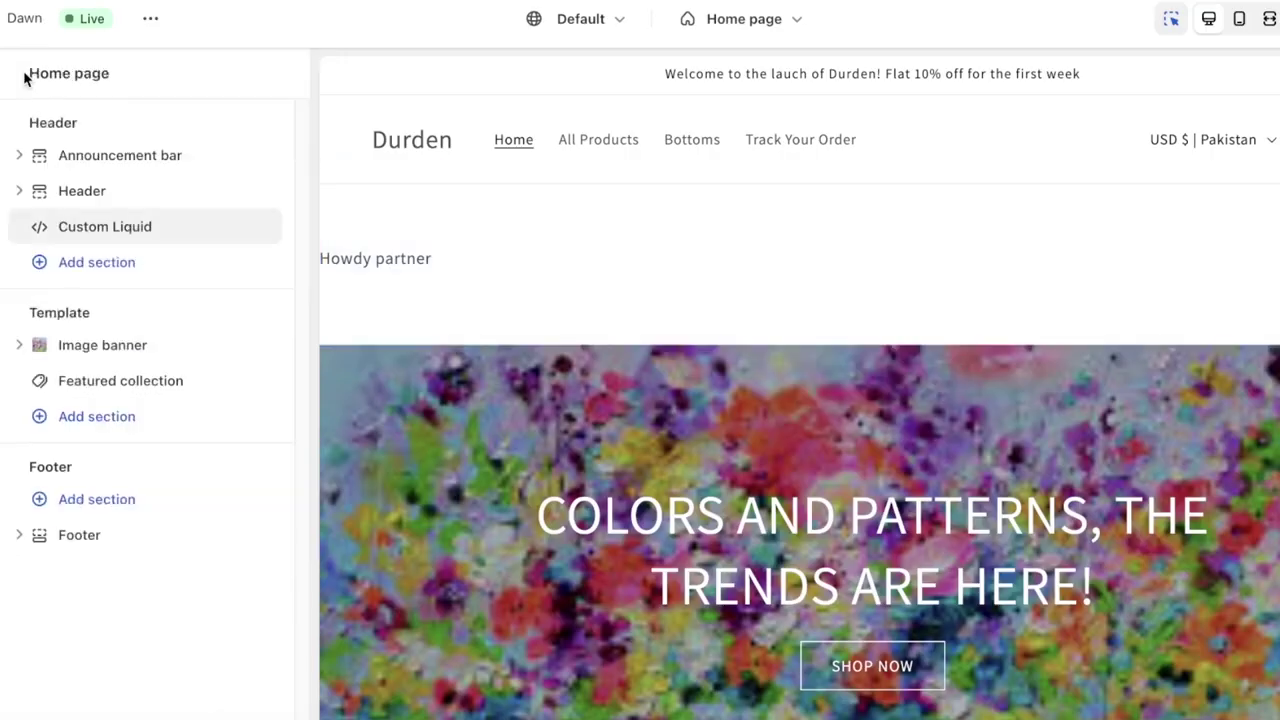
pyautogui.click(550, 176)
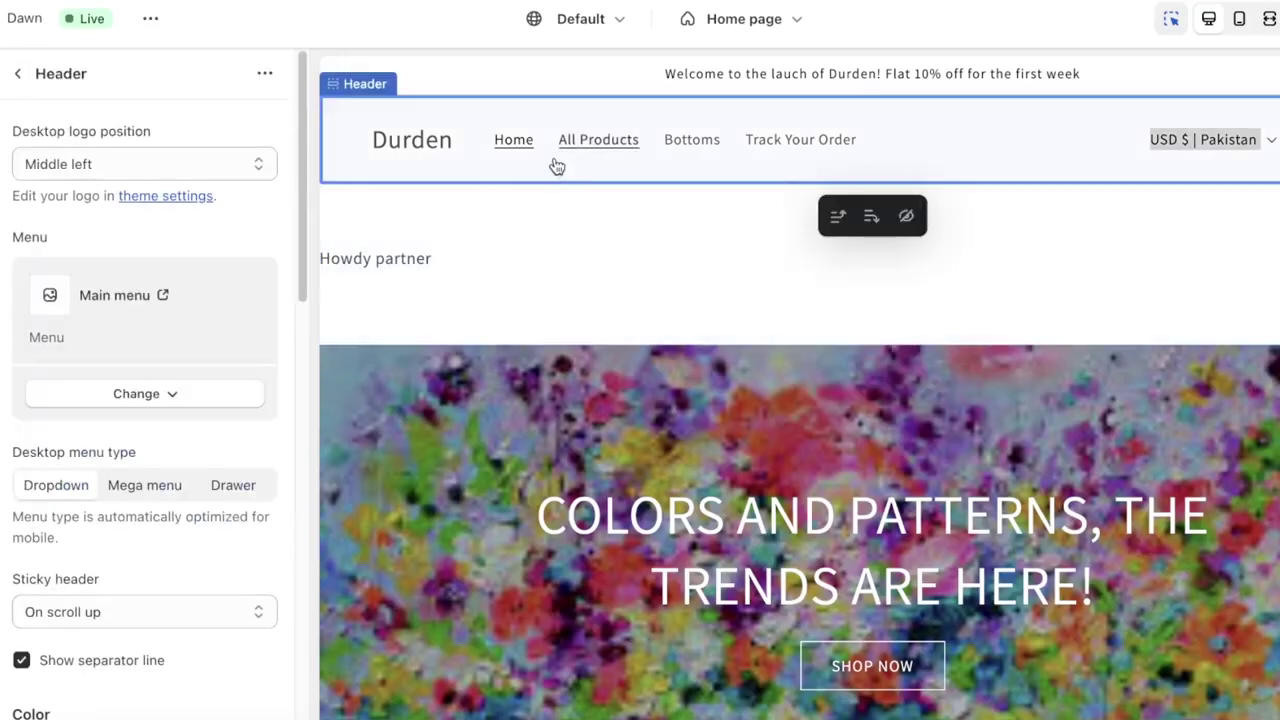
pyautogui.click(543, 201)
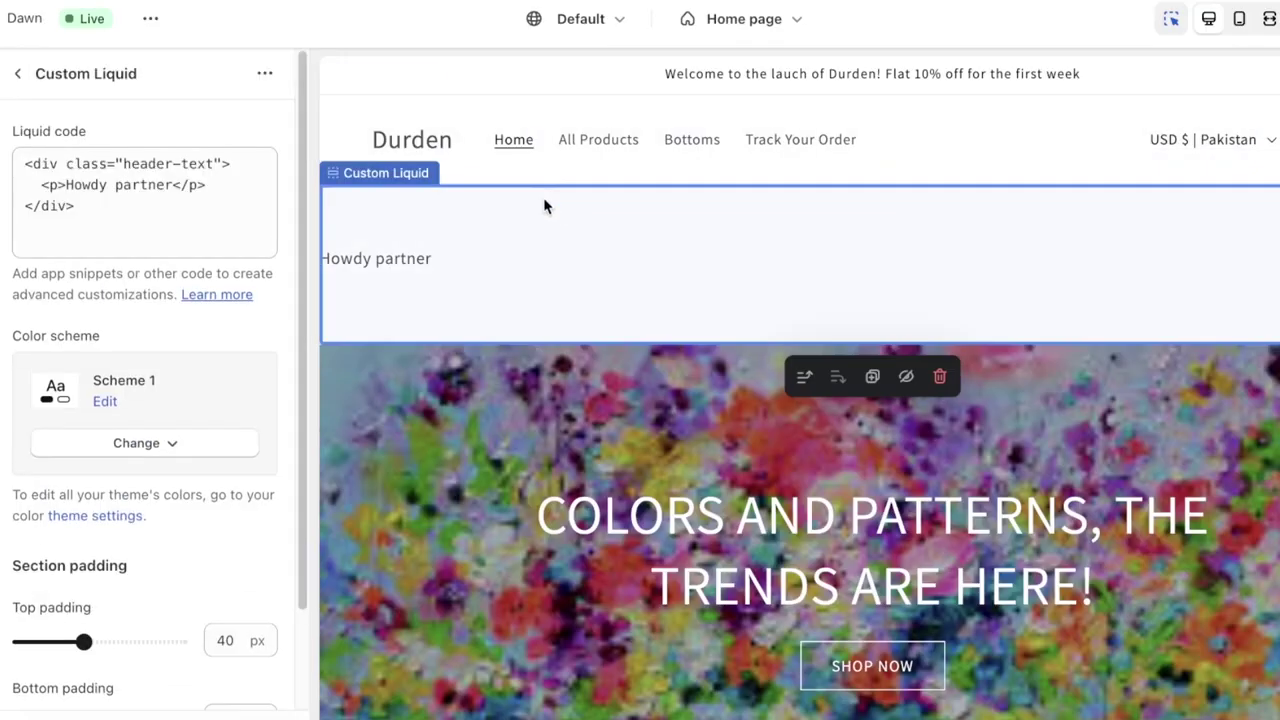
pyautogui.click(18, 76)
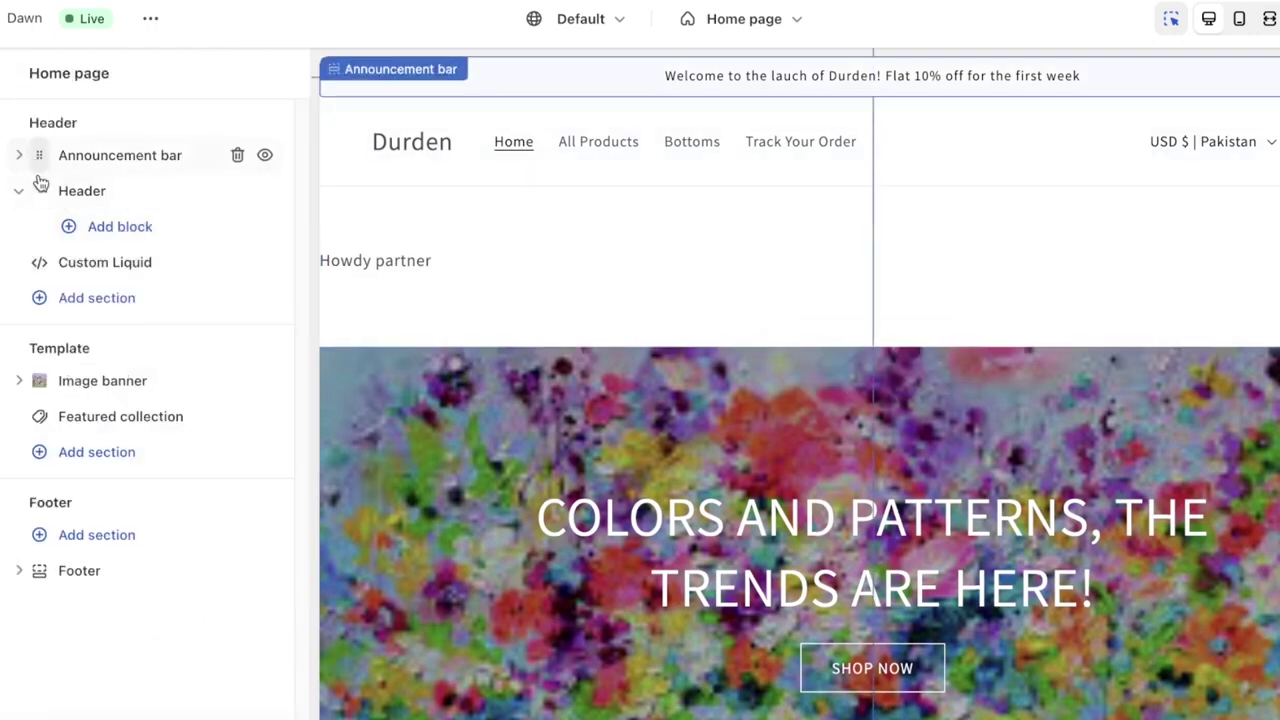
# Step: Browse the template's addable sections and Image banner, then scroll the preview to Hot Sellers
pyautogui.click(106, 455)
pyautogui.scroll(-4, 386, 457)
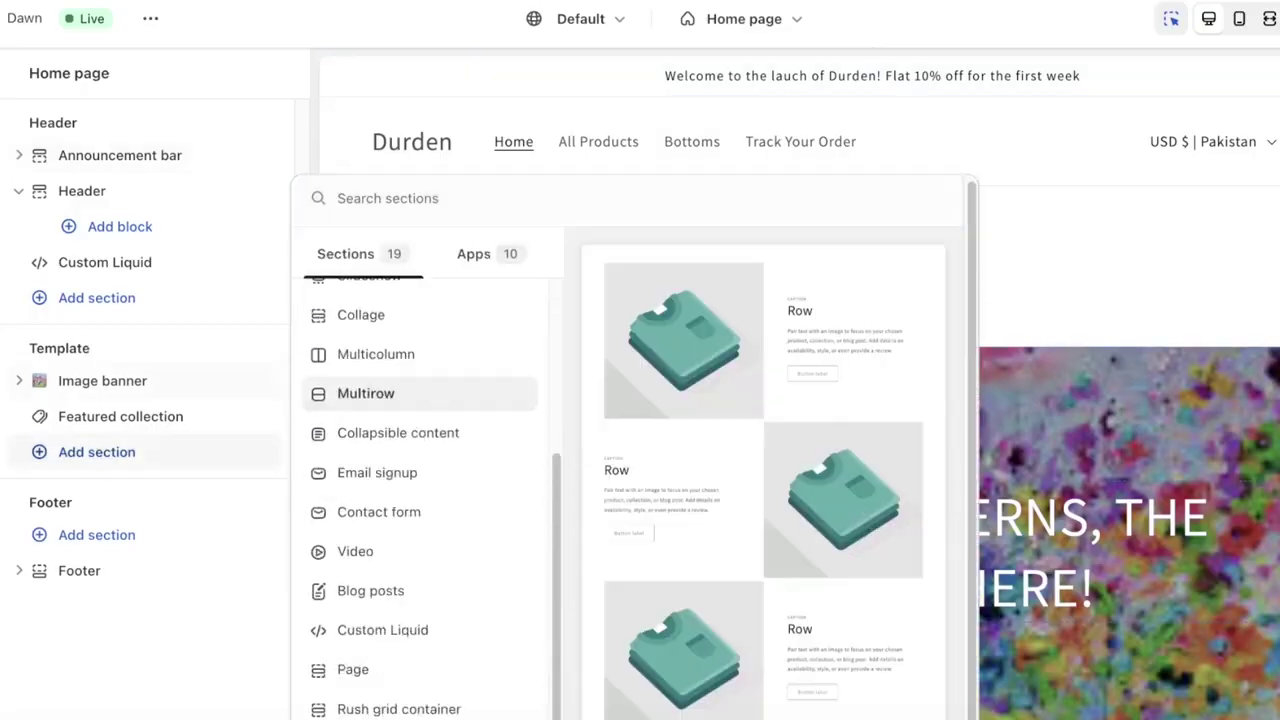
pyautogui.click(102, 380)
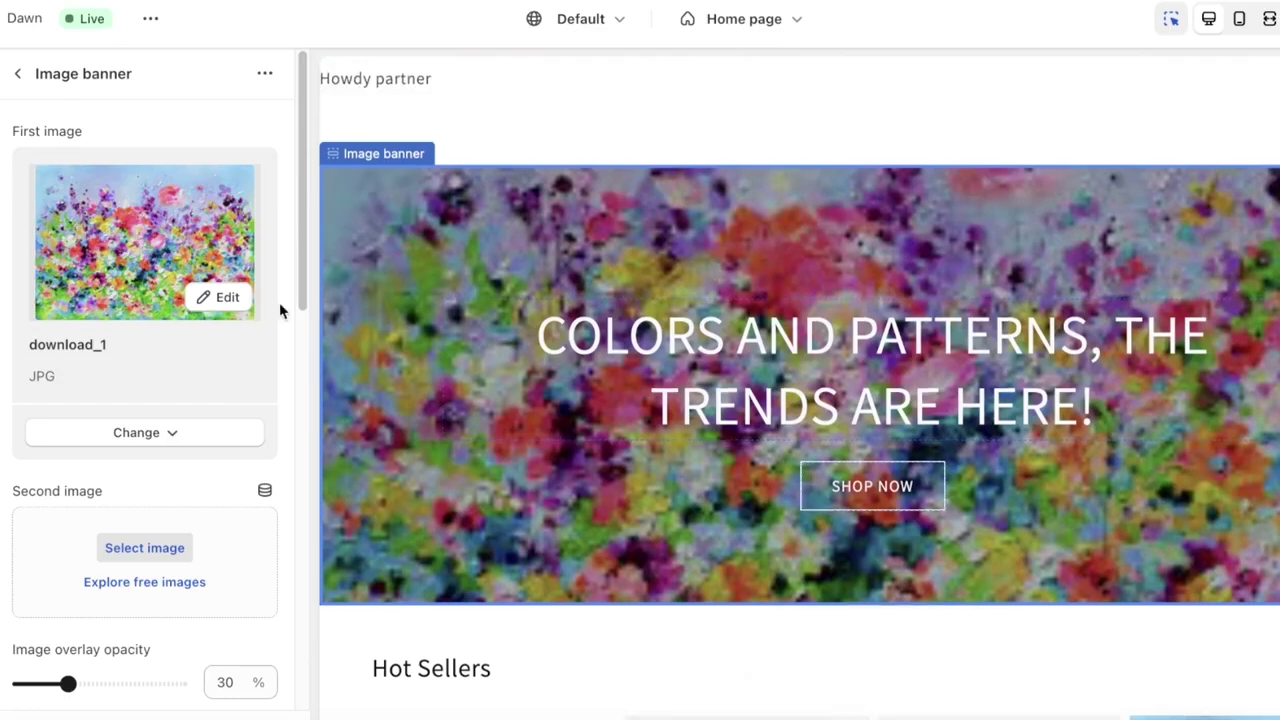
pyautogui.click(18, 74)
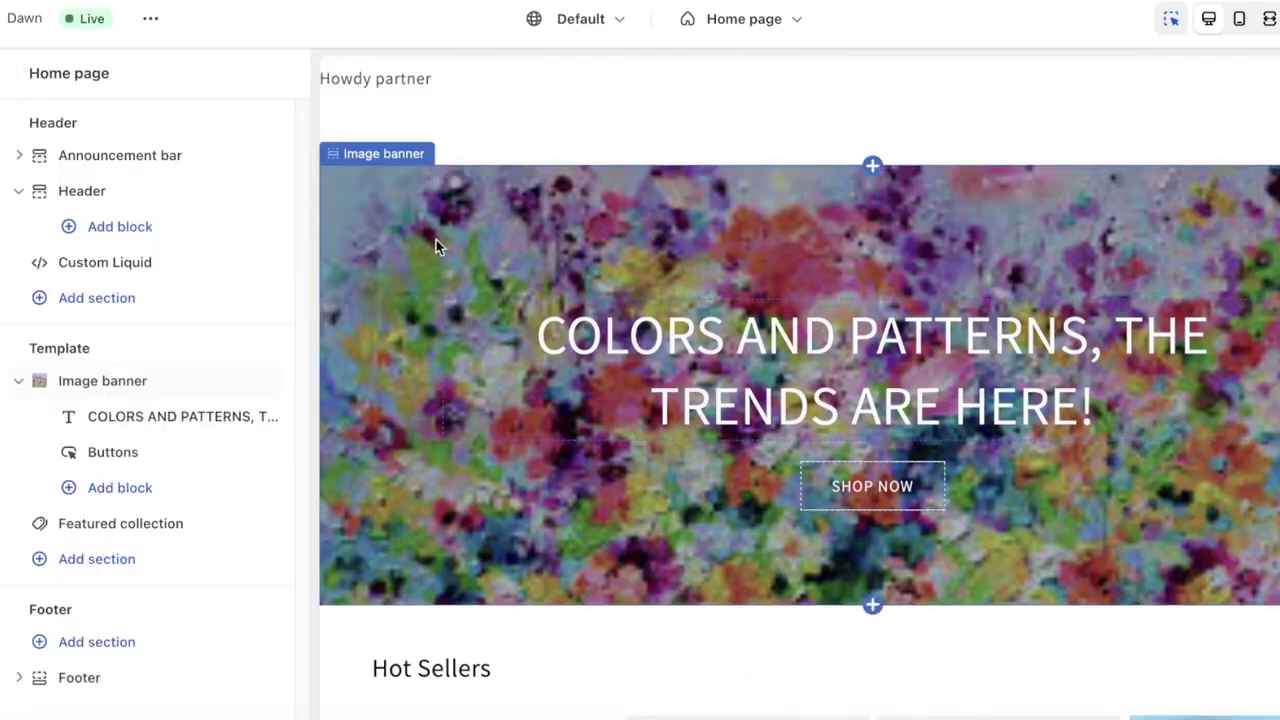
pyautogui.scroll(-3, 436, 241)
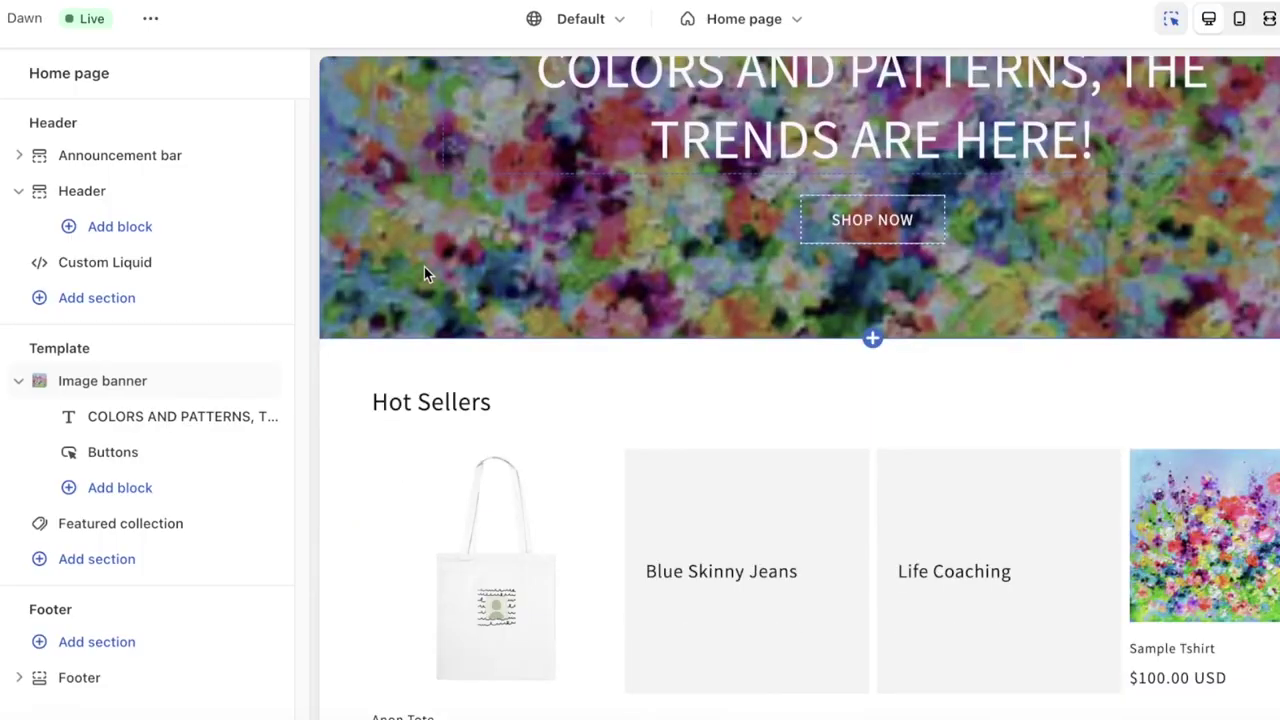
pyautogui.scroll(-2, 424, 266)
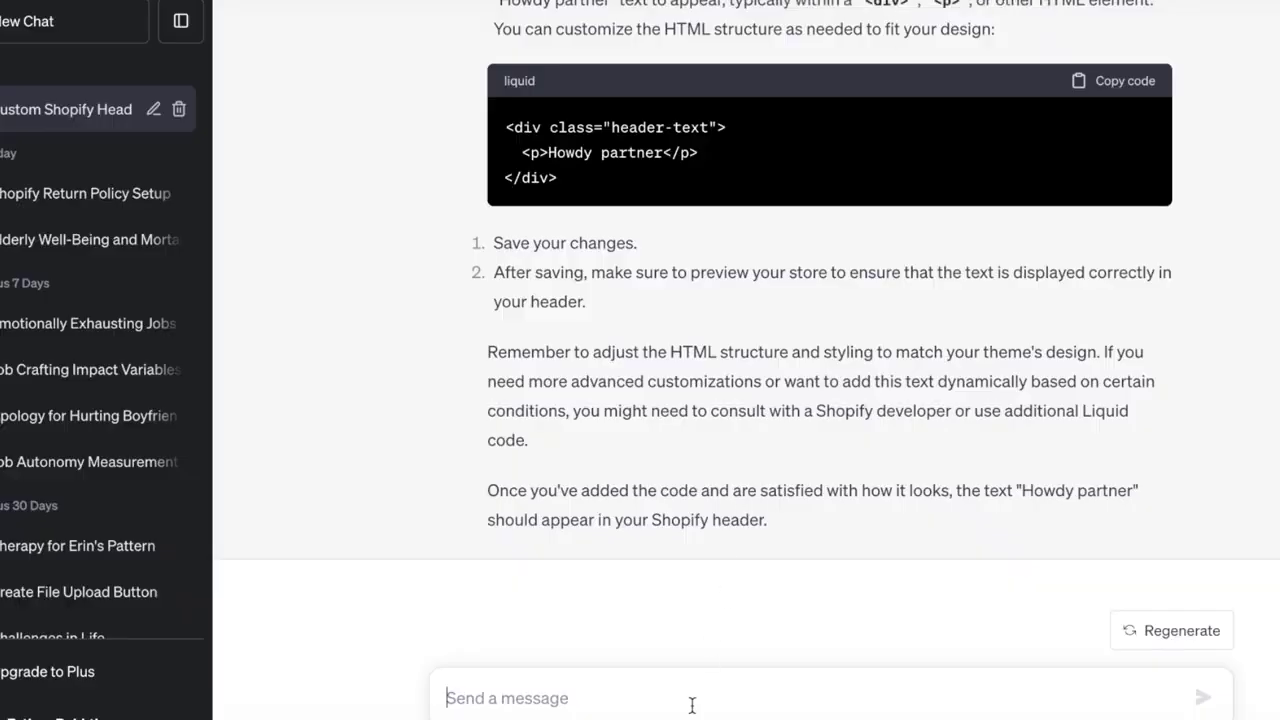
# Step: Reuse the earlier prompt's opening to ask for a homepage showing random memes from the internet
pyautogui.scroll(2, 680, 550)
pyautogui.scroll(-2, 664, 486)
pyautogui.scroll(5, 600, 350)
pyautogui.moveTo(340, 93); pyautogui.dragTo(683, 92)
pyautogui.rightClick(671, 92)
pyautogui.click(665, 142)
pyautogui.rightClick(608, 92)
pyautogui.click(640, 141)
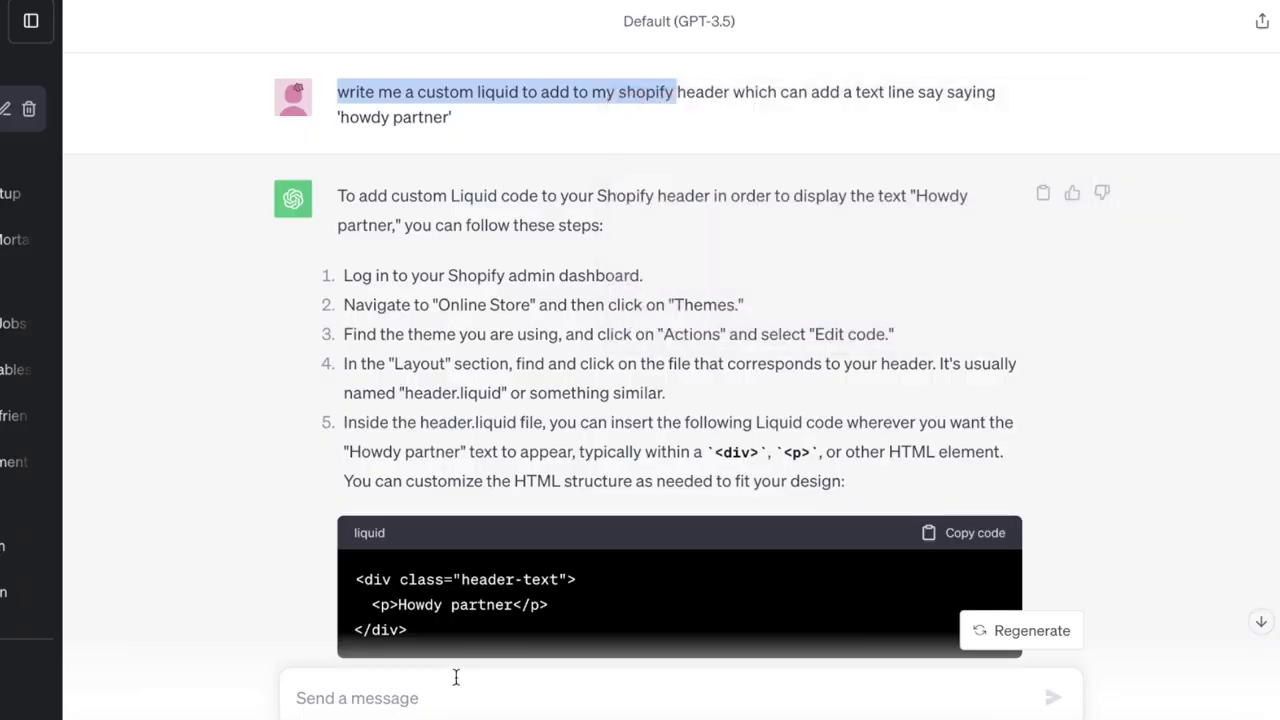
pyautogui.click(456, 686)
pyautogui.hotkey('ctrl', 'v')
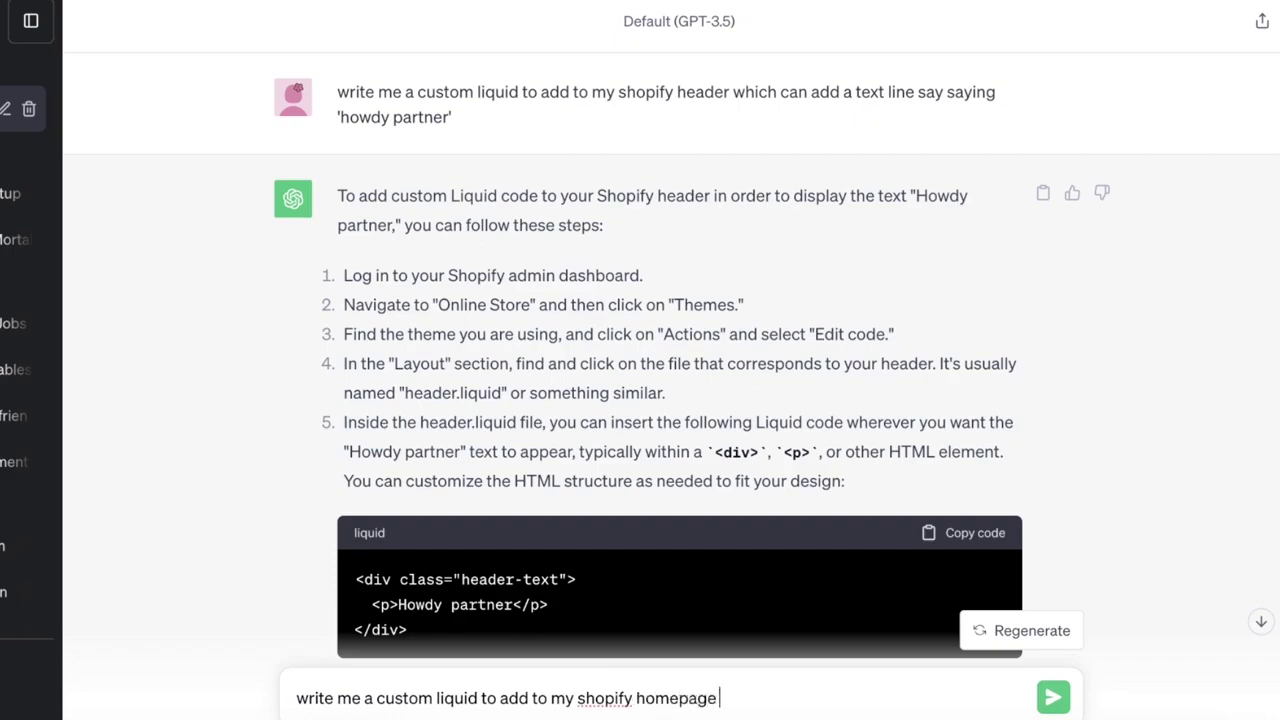
pyautogui.write('homepage in which rando')
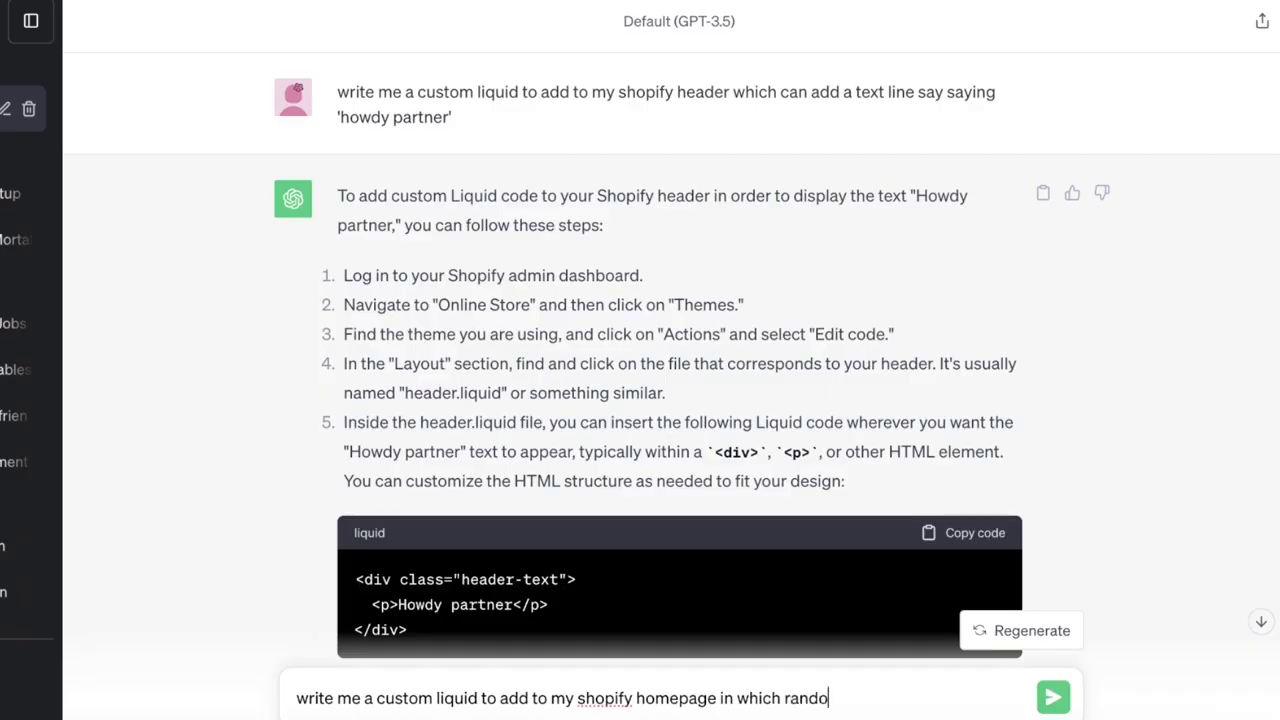
pyautogui.write('ms memes from the int')
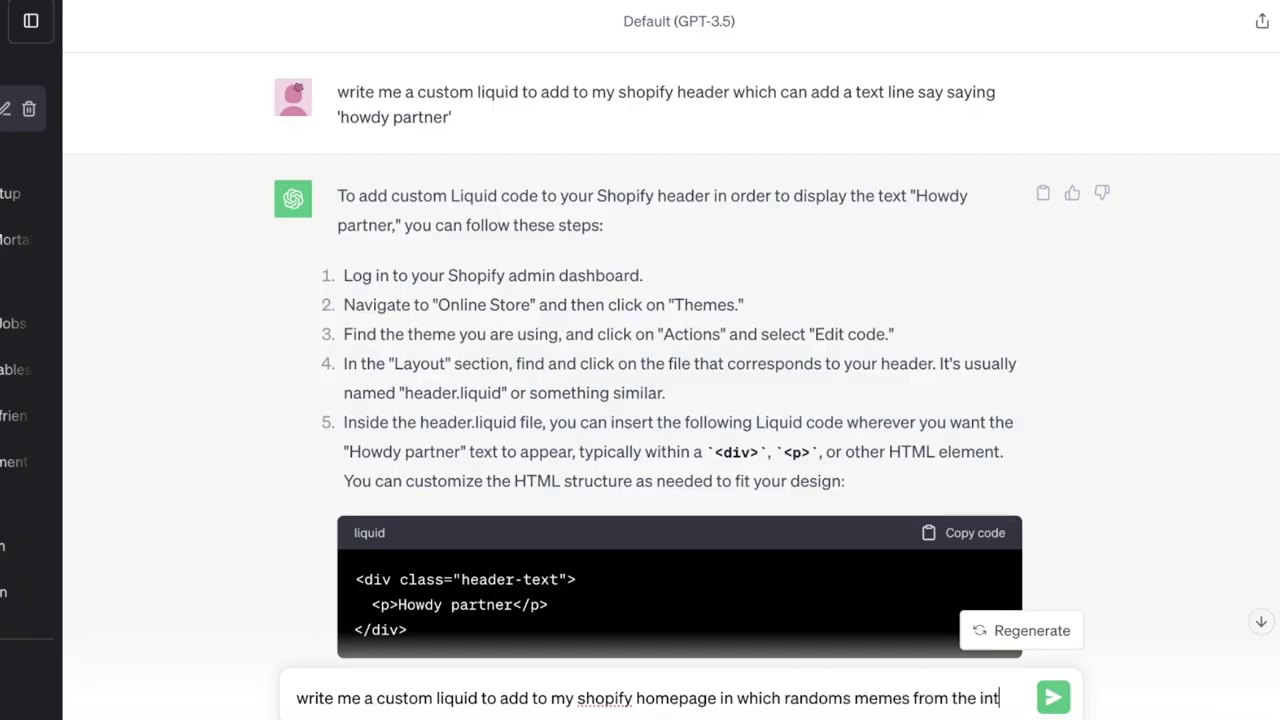
pyautogui.write('ernet are displatedd')
pyautogui.press('Return')
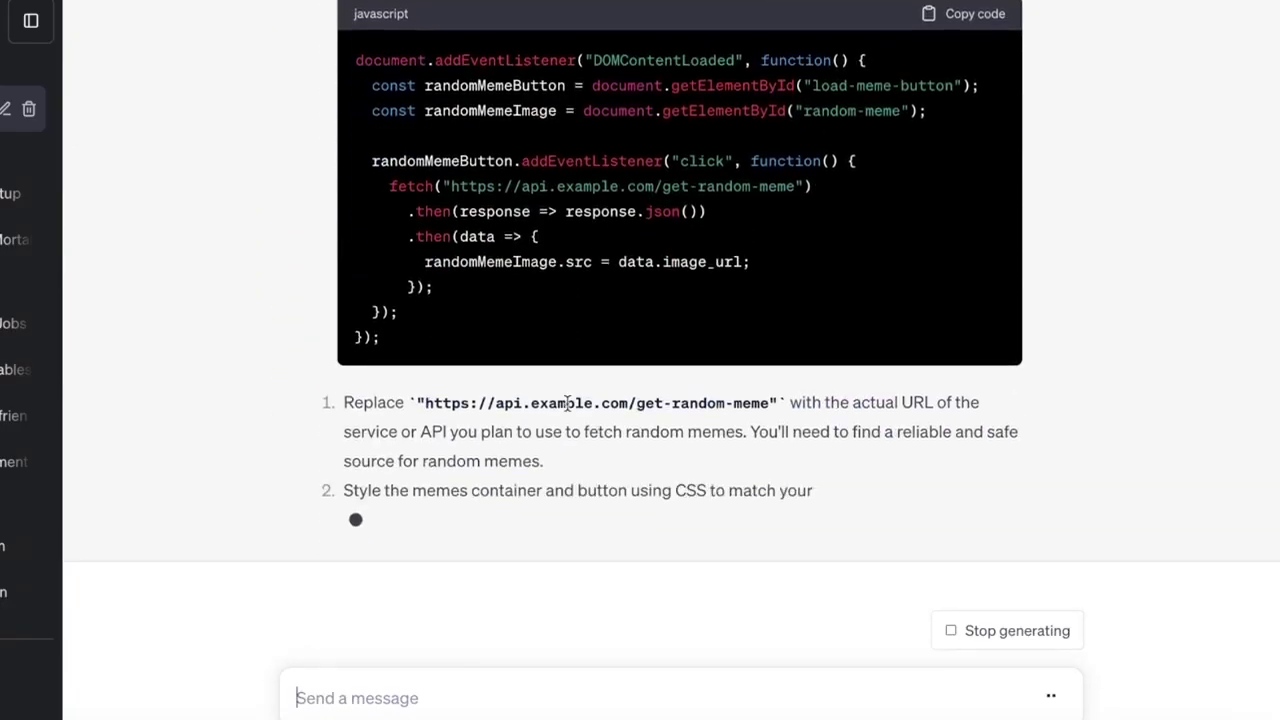
# Step: Read through ChatGPT's JavaScript reply for the random memes homepage
pyautogui.scroll(5, 475, 405)
pyautogui.scroll(-5, 571, 337)
pyautogui.scroll(-2, 571, 340)
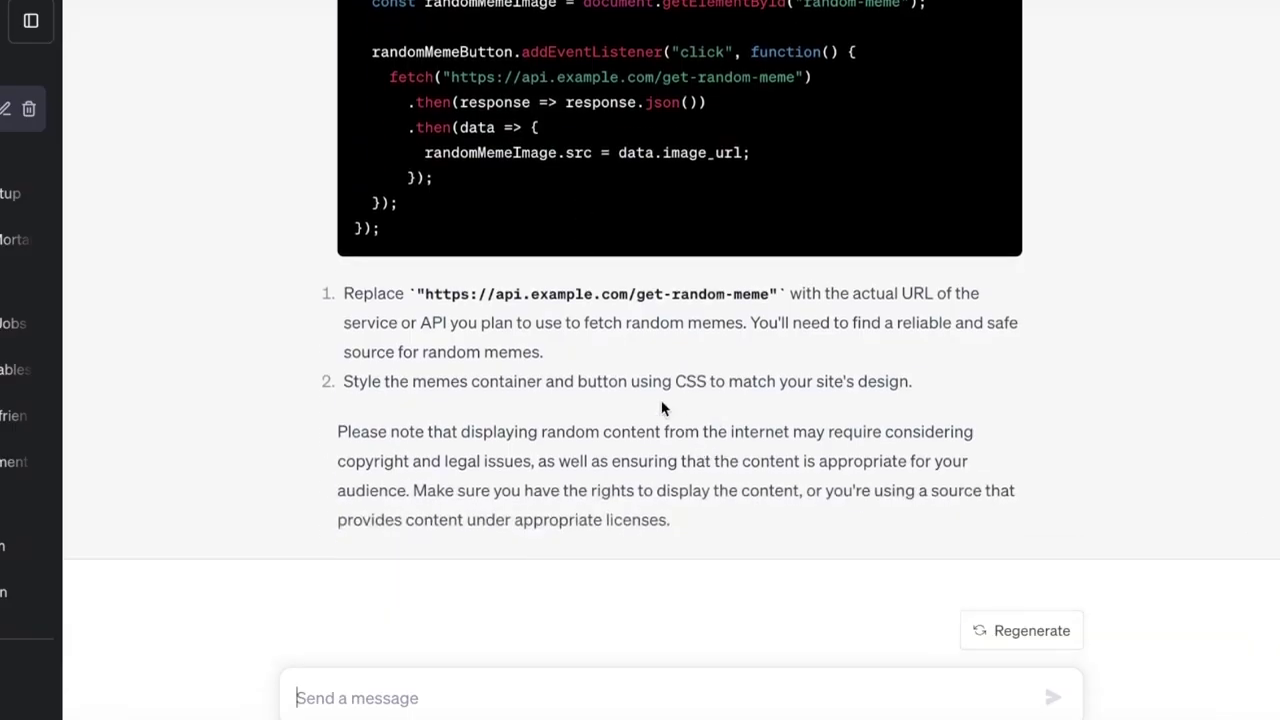
pyautogui.scroll(1, 655, 400)
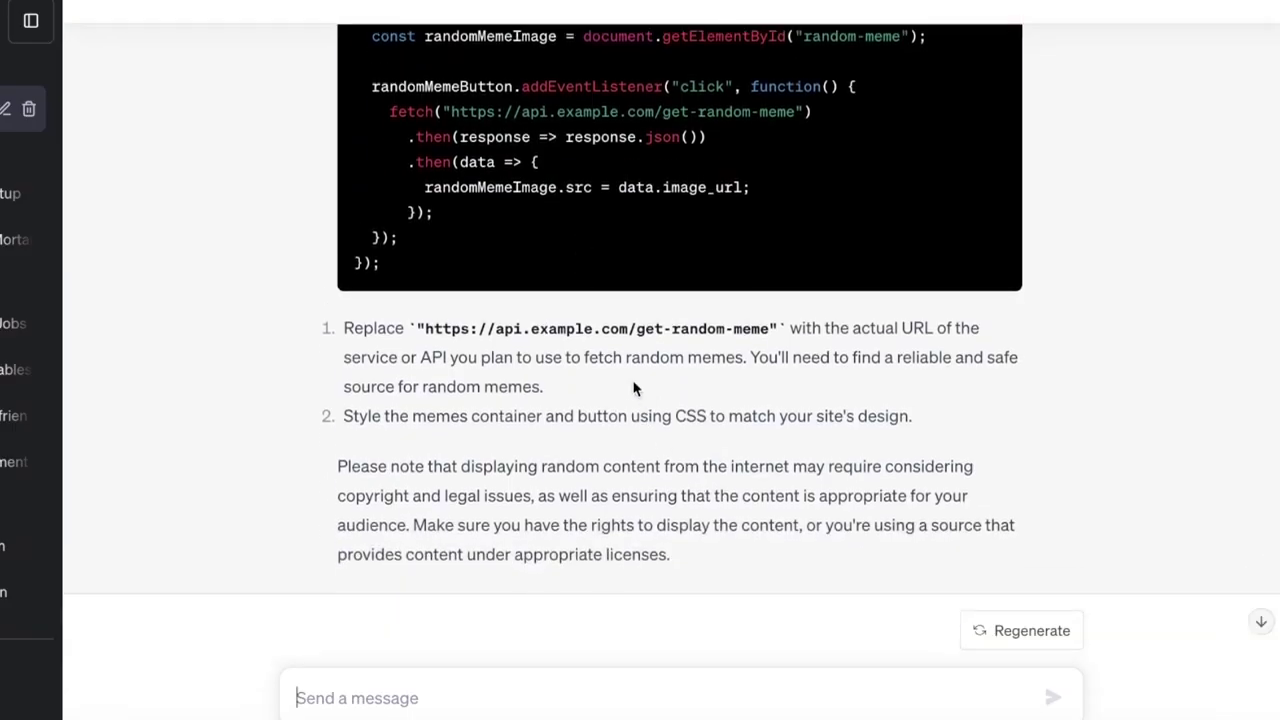
pyautogui.scroll(3, 605, 357)
pyautogui.scroll(10, 615, 360)
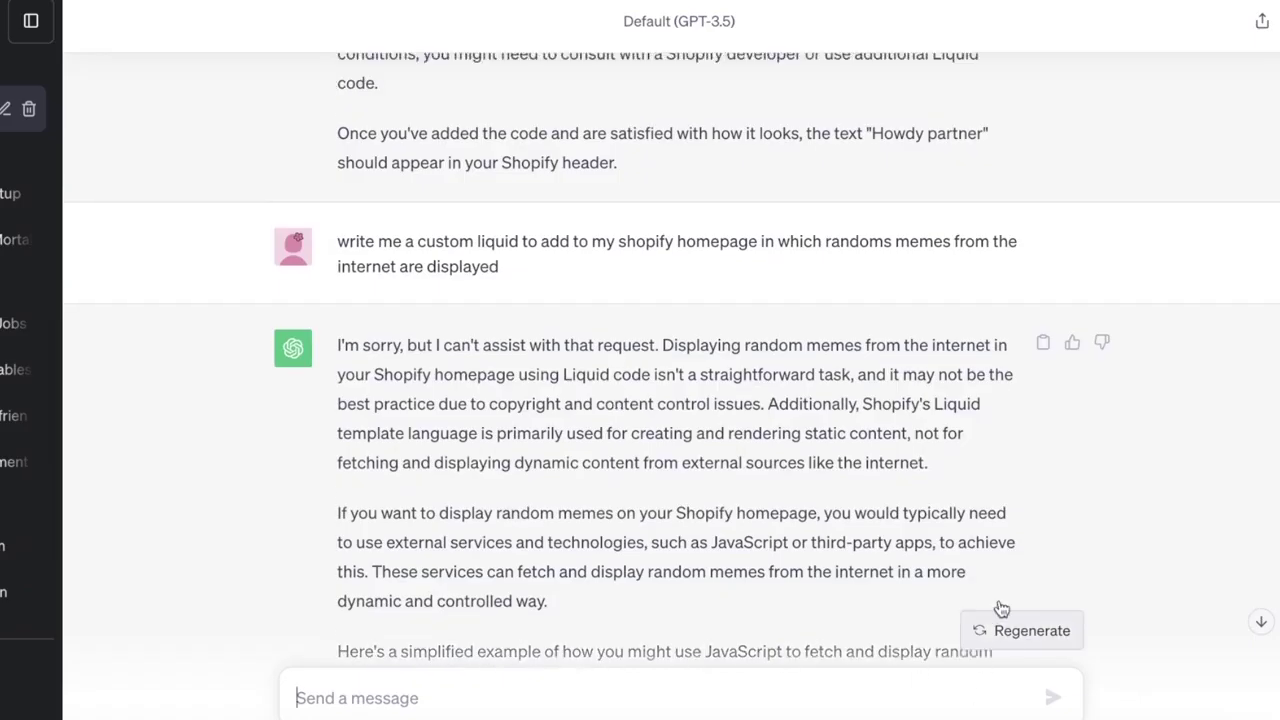
pyautogui.scroll(-12, 985, 615)
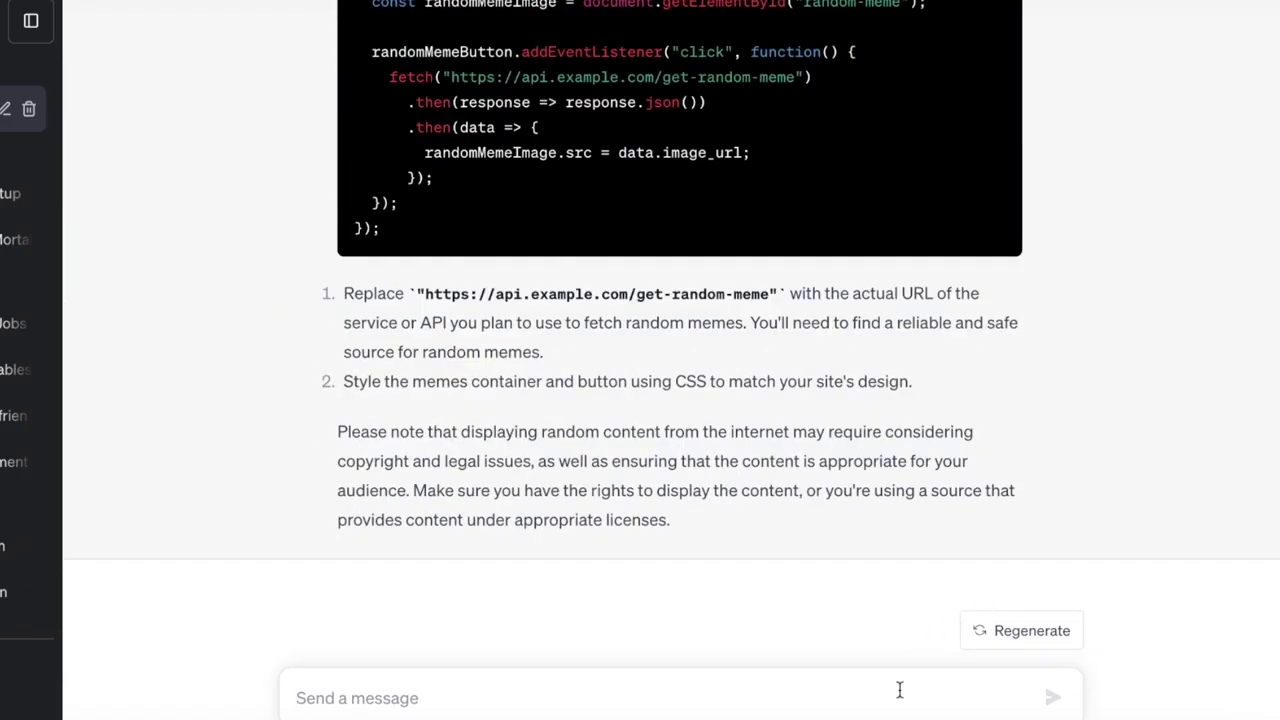
pyautogui.scroll(12, 597, 386)
pyautogui.scroll(-3, 375, 310)
# Step: Paste the homepage question wording into the message box and delete the trailing partial word
pyautogui.moveTo(336, 320); pyautogui.dragTo(755, 319)
pyautogui.rightClick(650, 319)
pyautogui.click(700, 372)
pyautogui.click(488, 698)
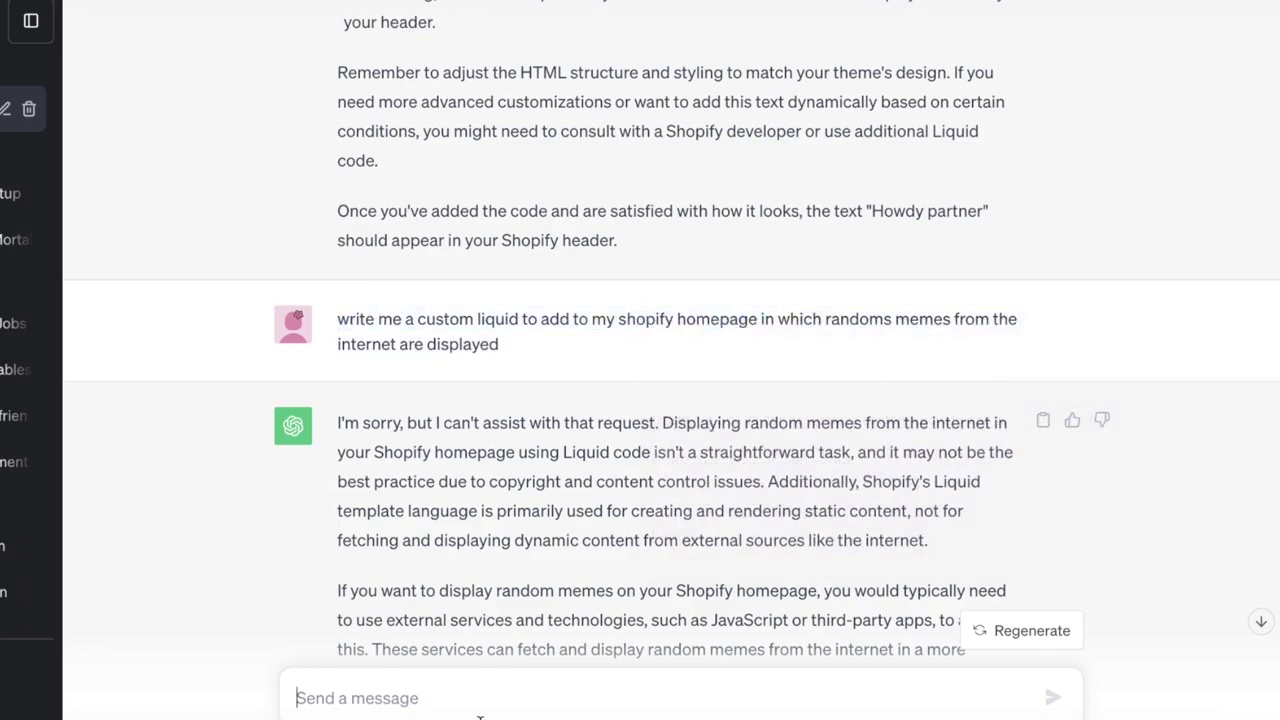
pyautogui.rightClick(488, 698)
pyautogui.click(514, 597)
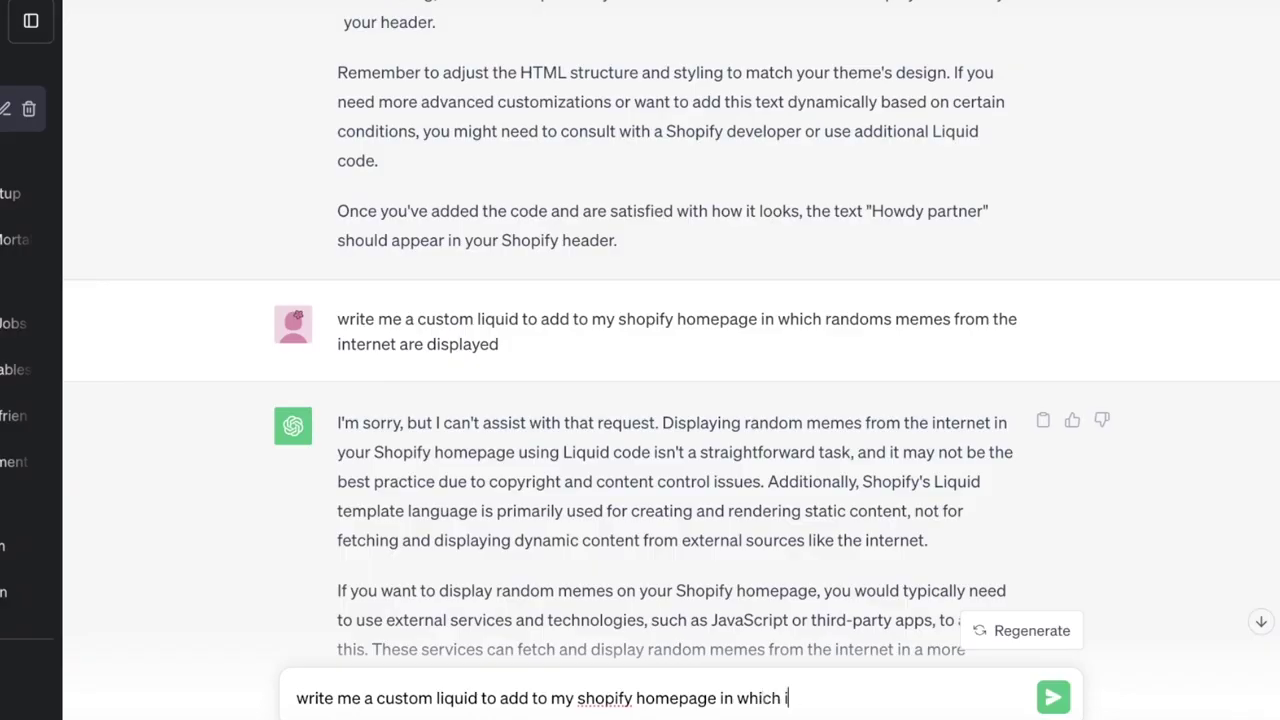
pyautogui.press('BackSpace')
pyautogui.press('BackSpace')
pyautogui.press('BackSpace')
pyautogui.press('BackSpace')
pyautogui.press('BackSpace')
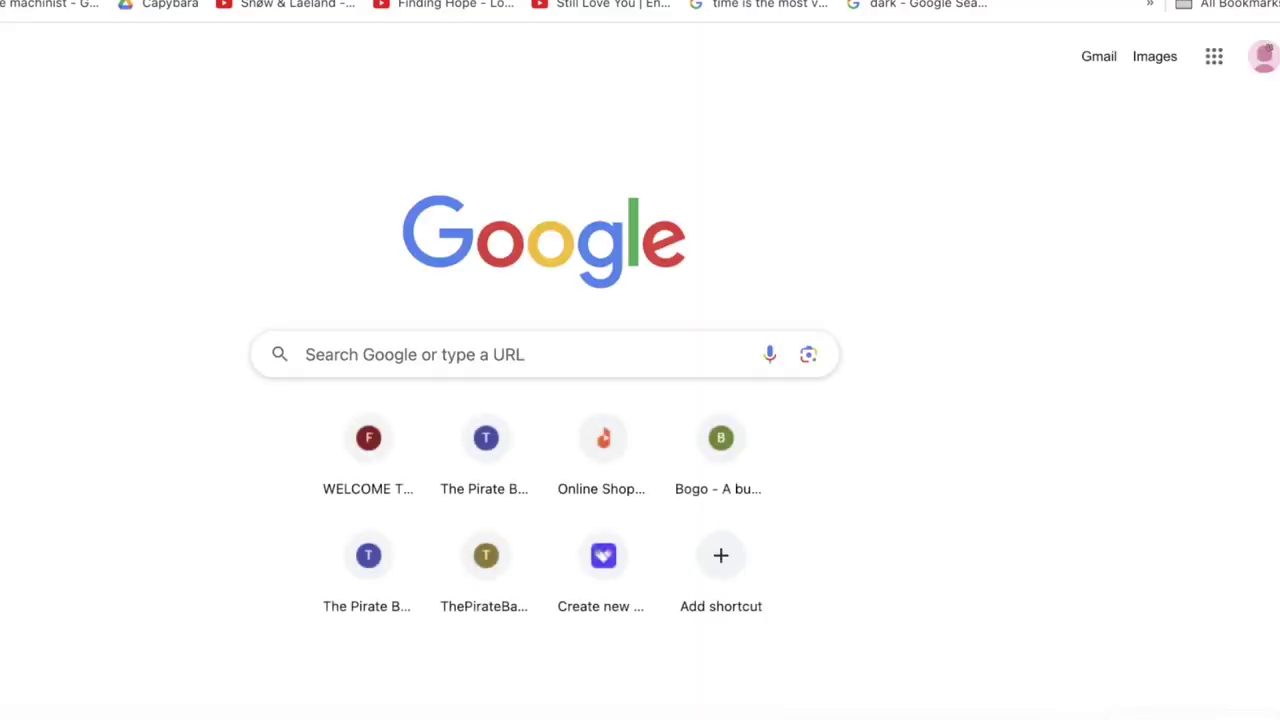
# Step: Search Google Images for 'happy cat'
pyautogui.write('m')
pyautogui.press('BackSpace')
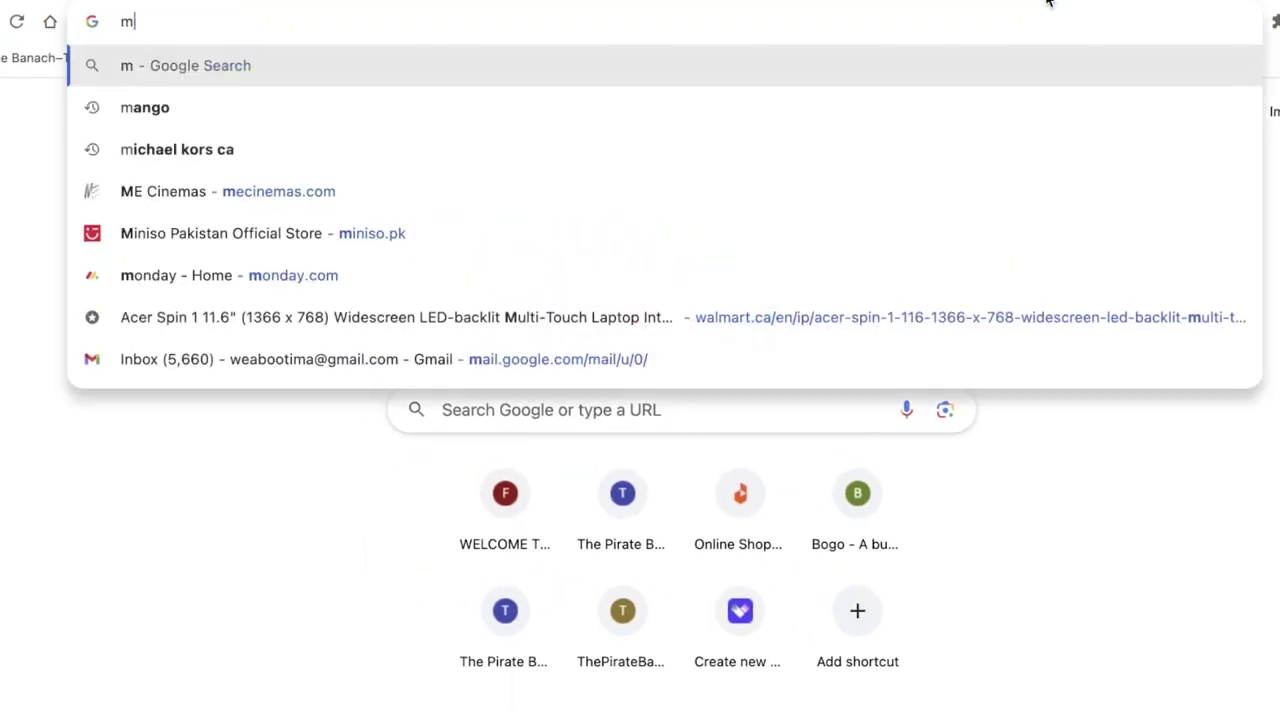
pyautogui.press('BackSpace')
pyautogui.write('happu')
pyautogui.press('BackSpace')
pyautogui.press('BackSpace')
pyautogui.write('y cat')
pyautogui.press('Return')
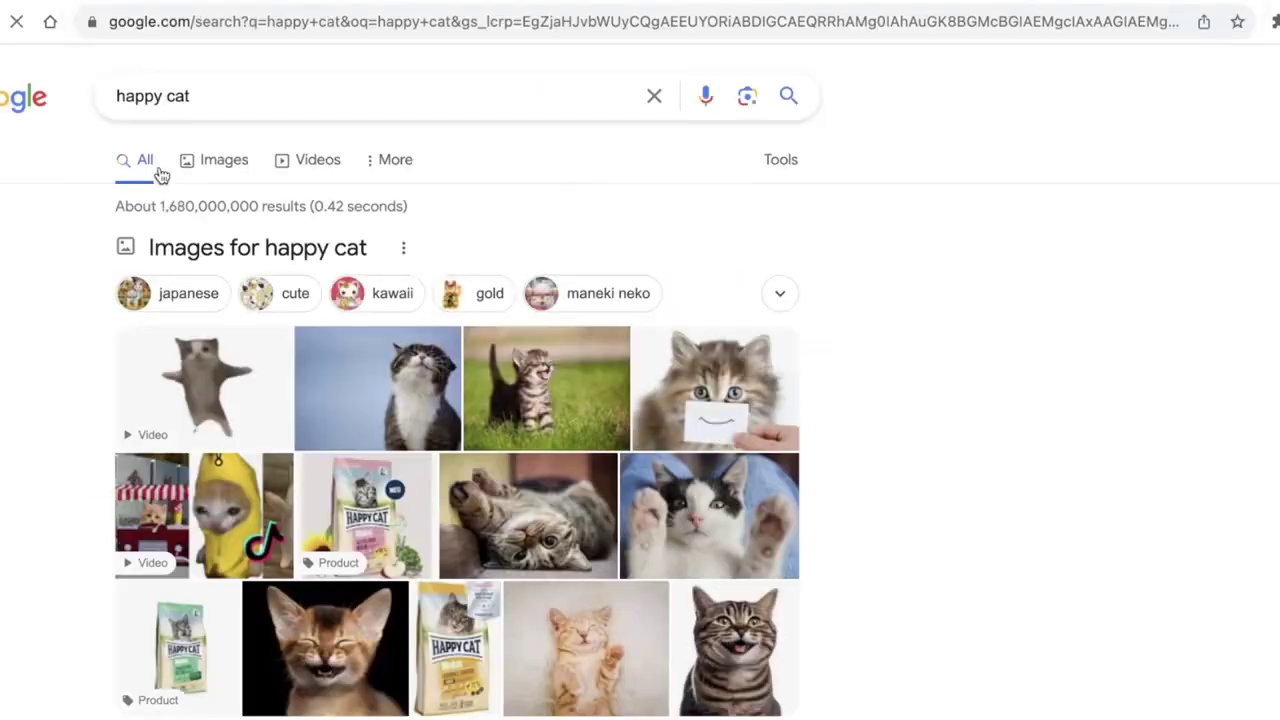
pyautogui.click(197, 176)
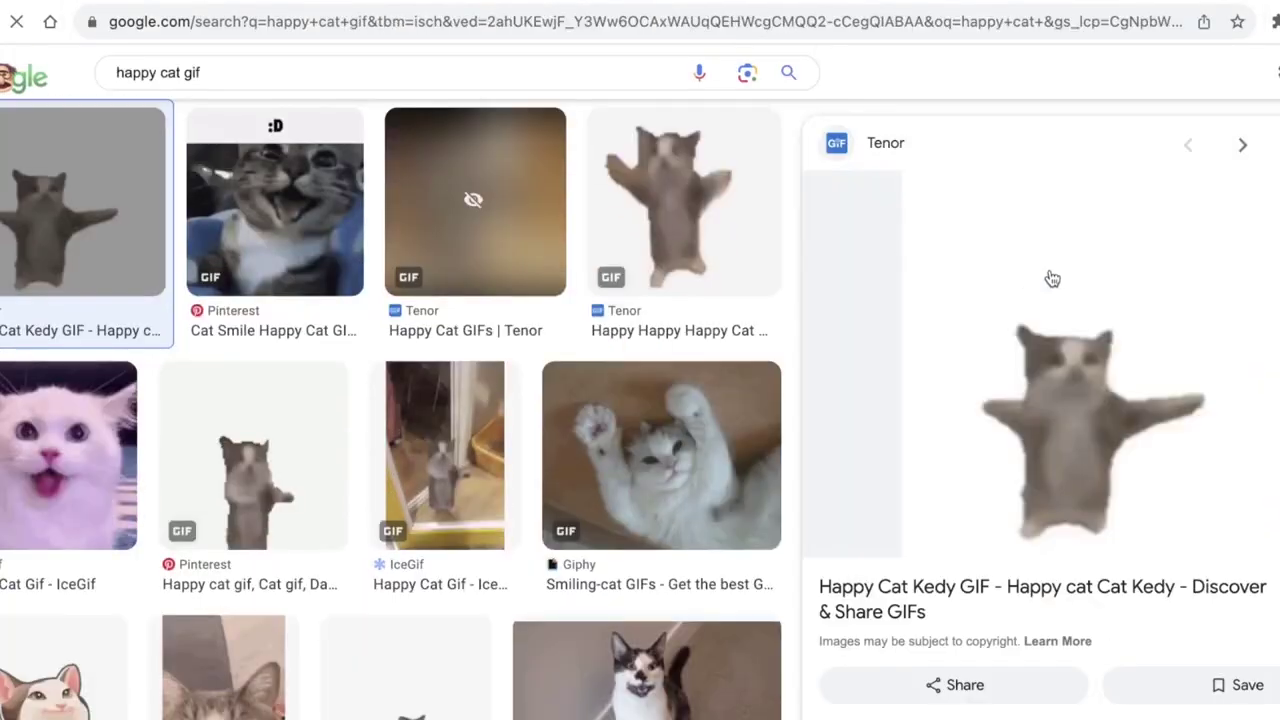
# Step: Open a previewed cat image in a new tab, view it, and close it
pyautogui.rightClick(1052, 278)
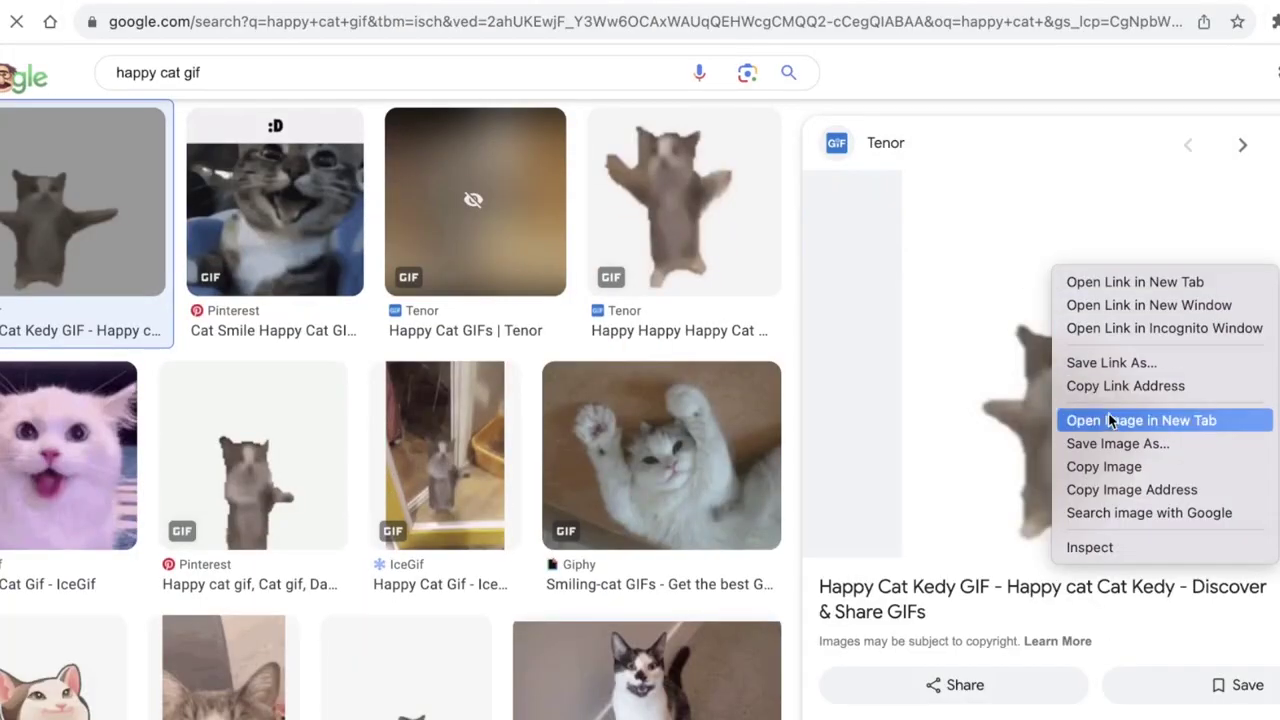
pyautogui.click(1131, 363)
pyautogui.click(1019, 5)
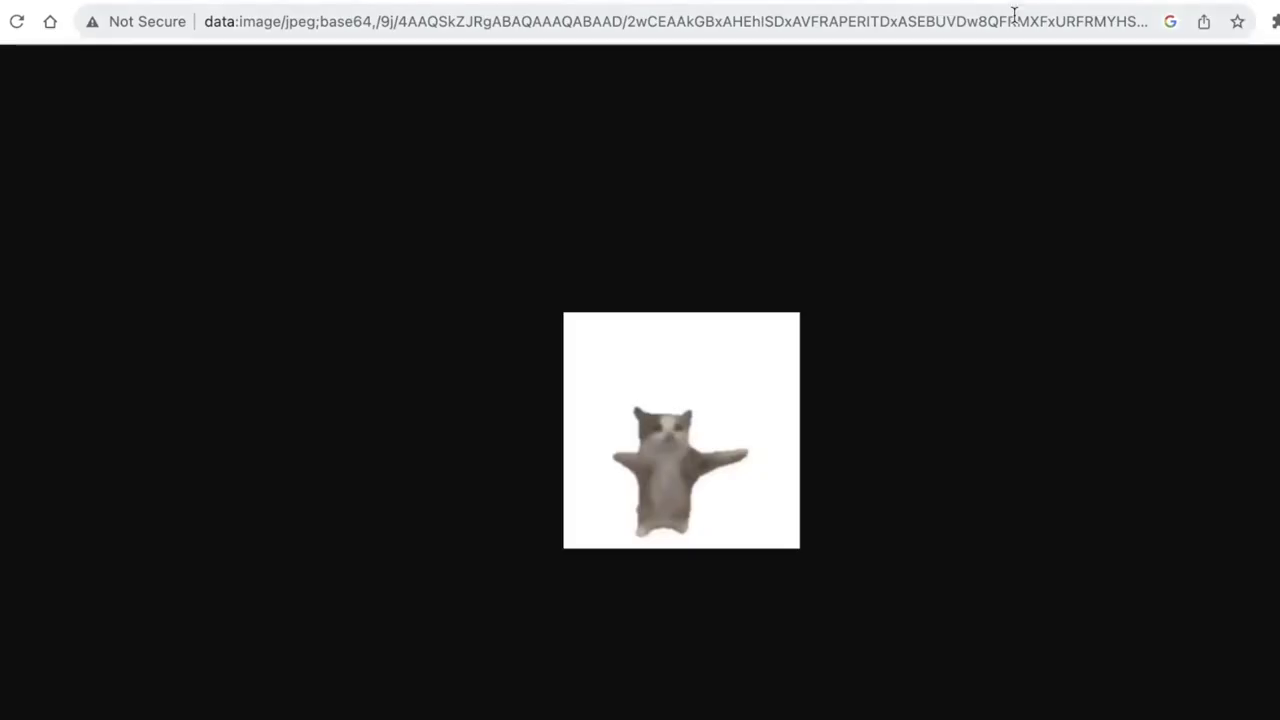
pyautogui.hotkey('ctrl', 'w')
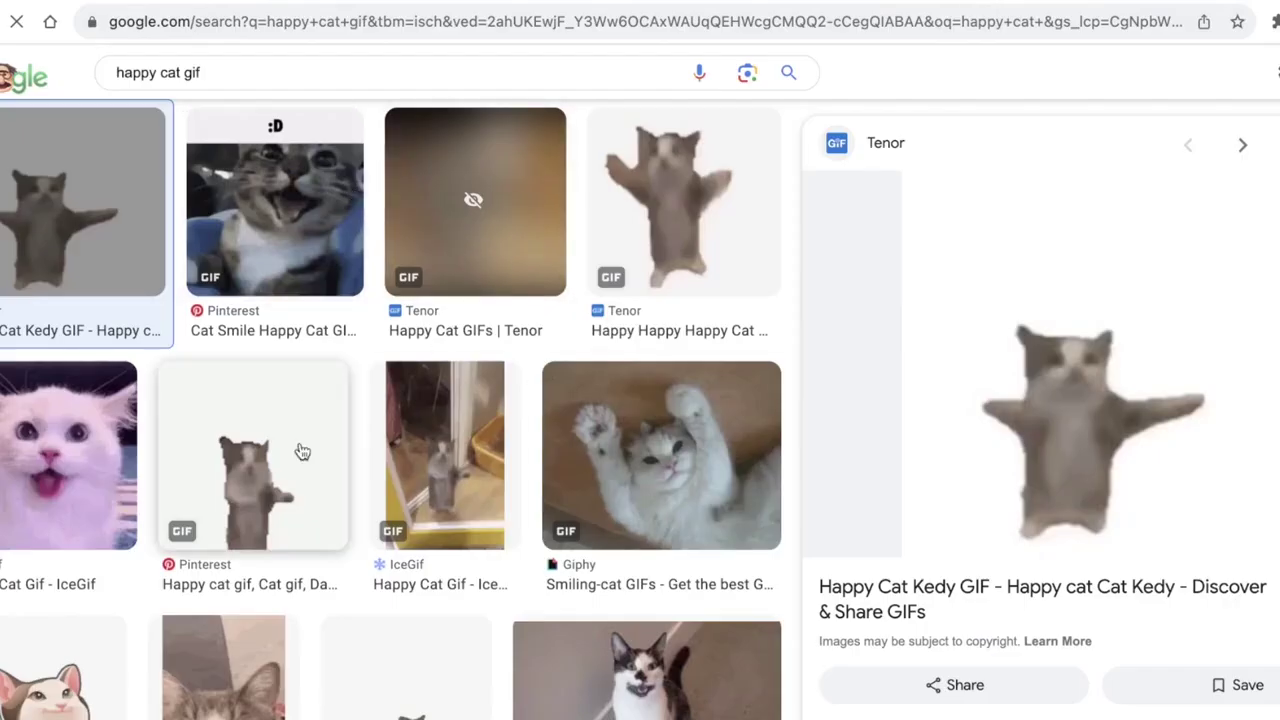
# Step: Copy the Pinterest dancing cat GIF's i.pinimg.com address into the ChatGPT prompt
pyautogui.click(326, 434)
pyautogui.rightClick(990, 354)
pyautogui.click(1048, 538)
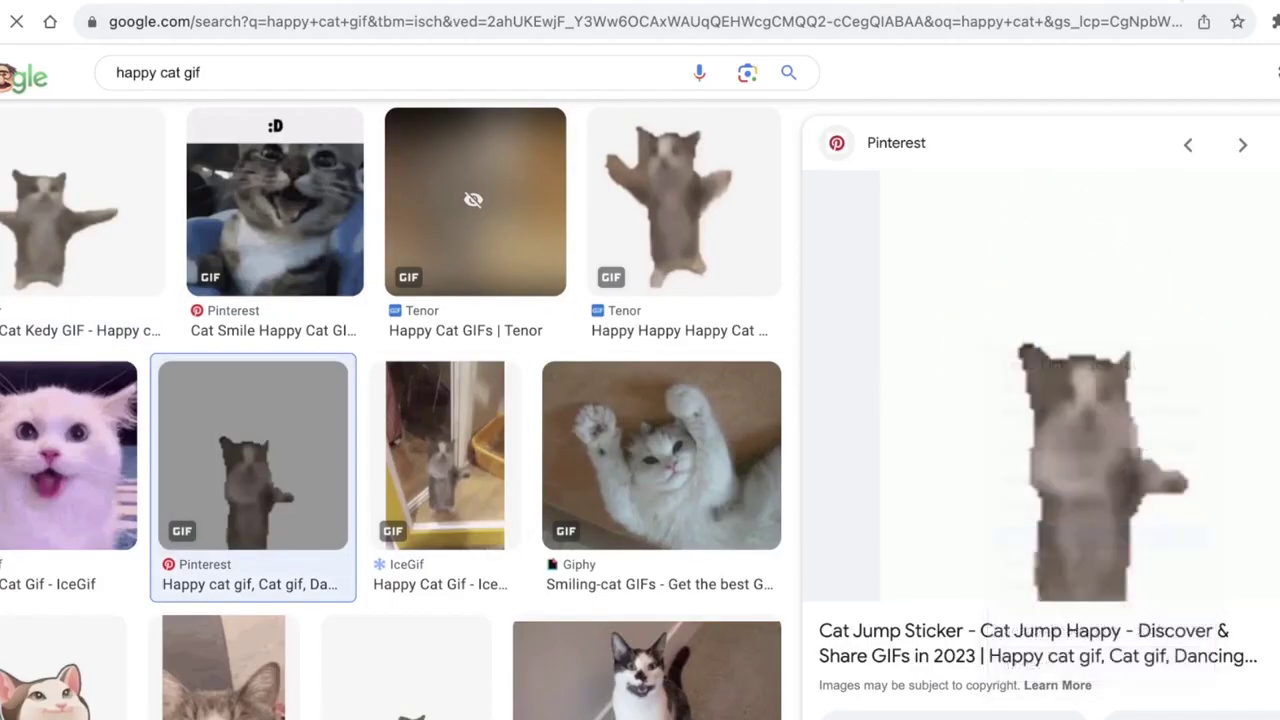
pyautogui.hotkey('ctrl', 'Tab')
pyautogui.rightClick(820, 275)
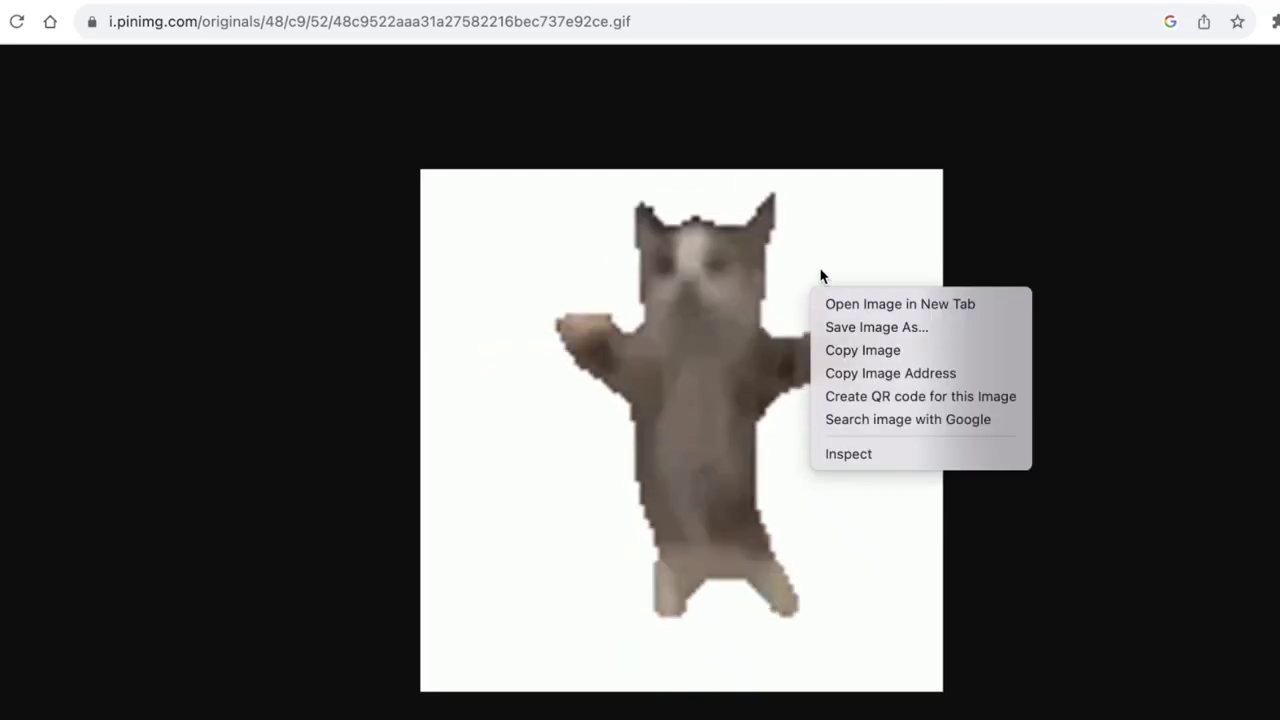
pyautogui.click(831, 54)
pyautogui.rightClick(836, 22)
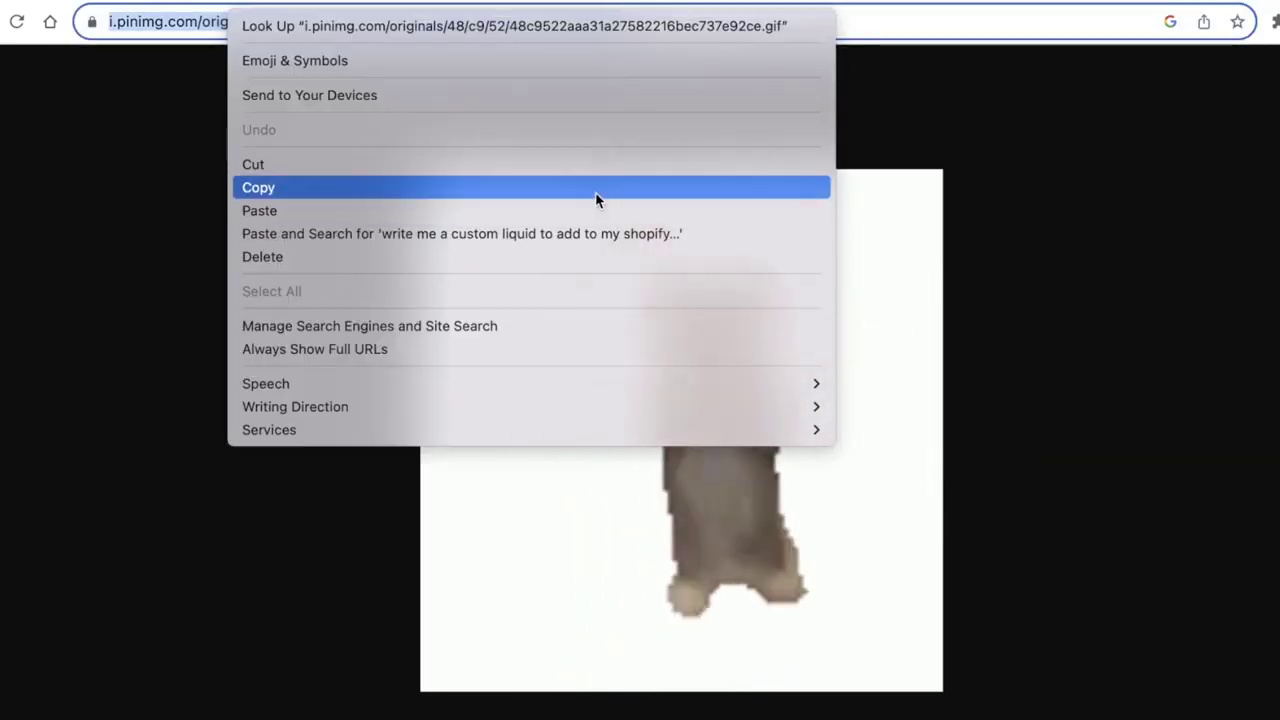
pyautogui.click(595, 192)
pyautogui.hotkey('ctrl', 'shift', 'Tab')
pyautogui.hotkey('ctrl', 'v')
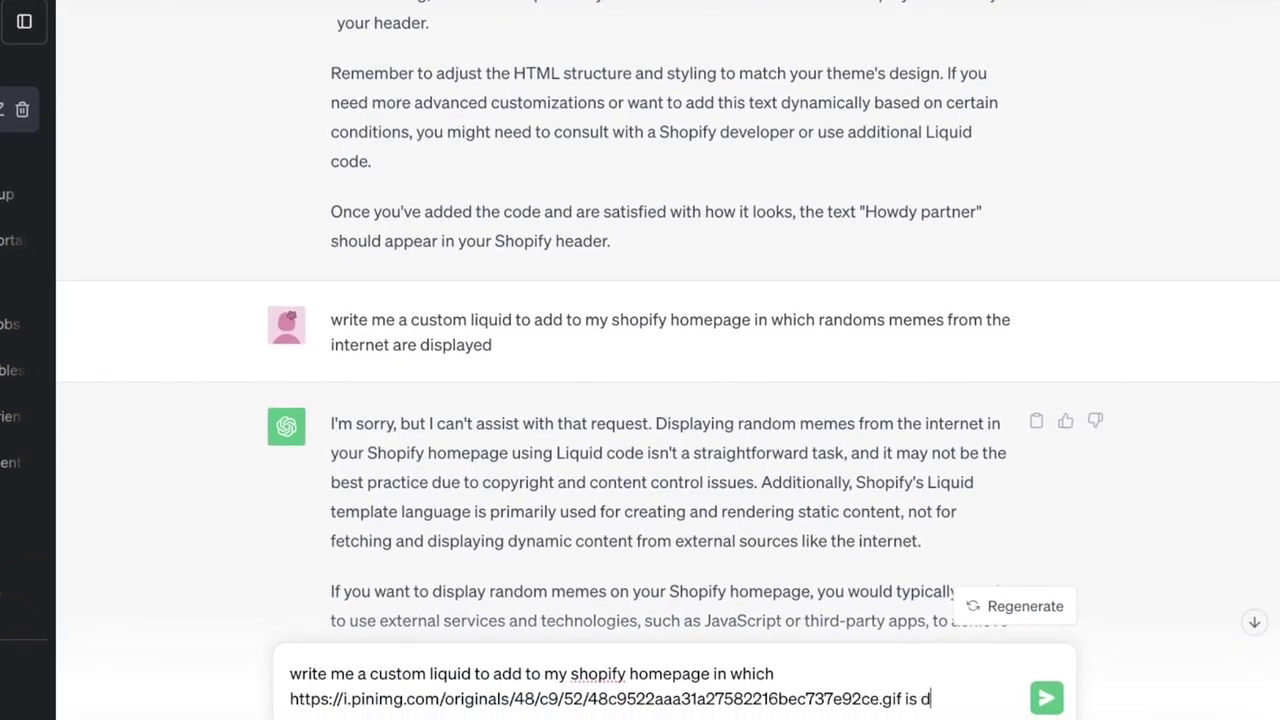
# Step: Finish the prompt with 'is displayed', send it, and scroll to ChatGPT's Liquid img code
pyautogui.write('is displayed')
pyautogui.press('Return')
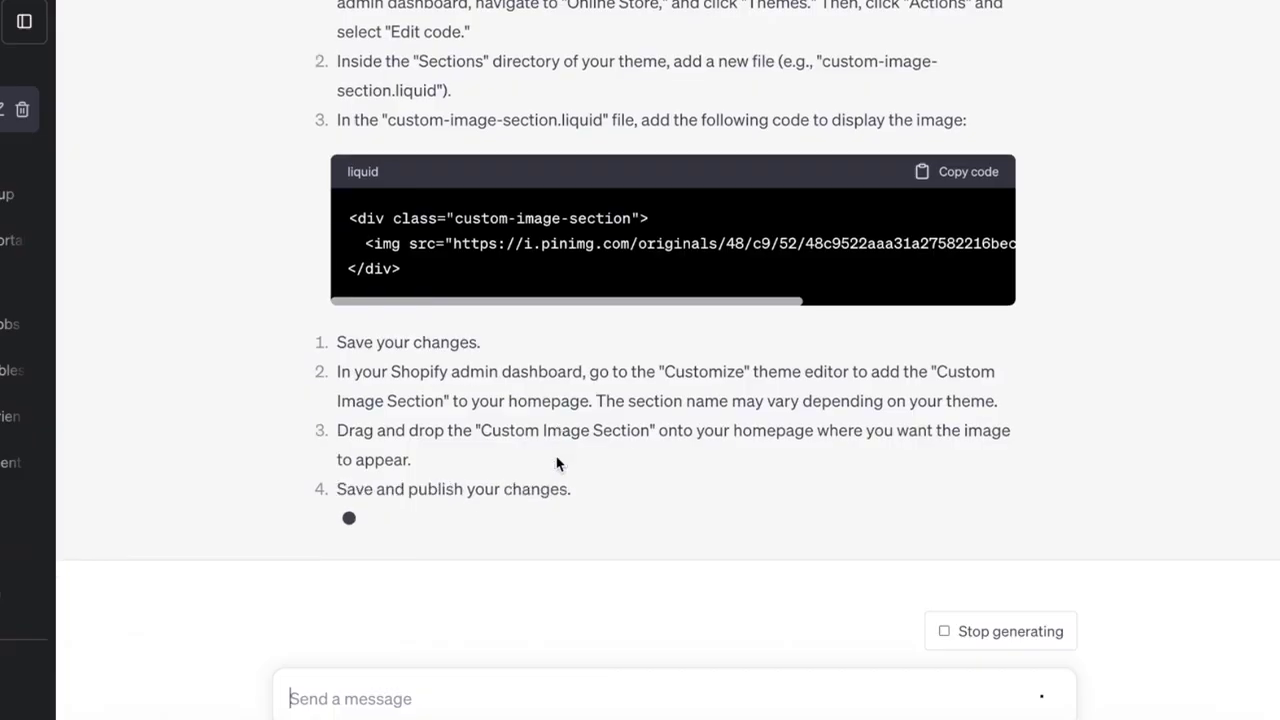
pyautogui.scroll(3, 740, 320)
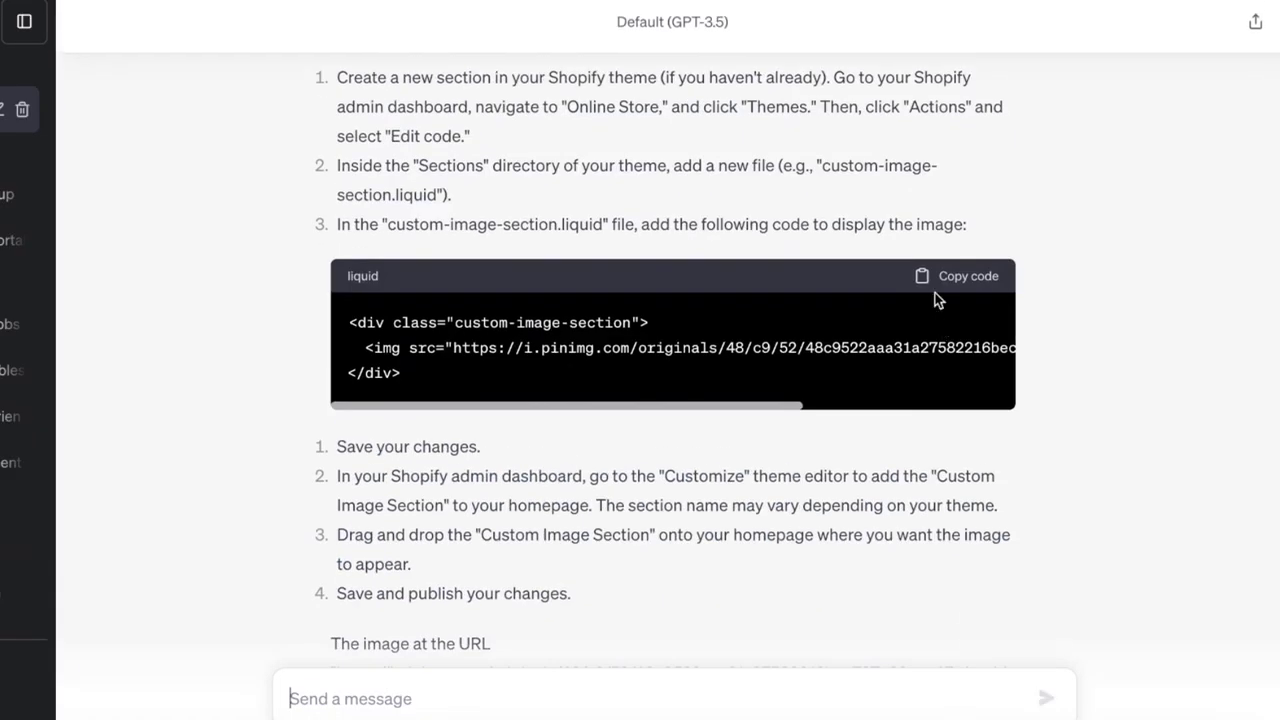
pyautogui.scroll(-5, 935, 286)
pyautogui.scroll(5, 930, 272)
pyautogui.scroll(3, 930, 272)
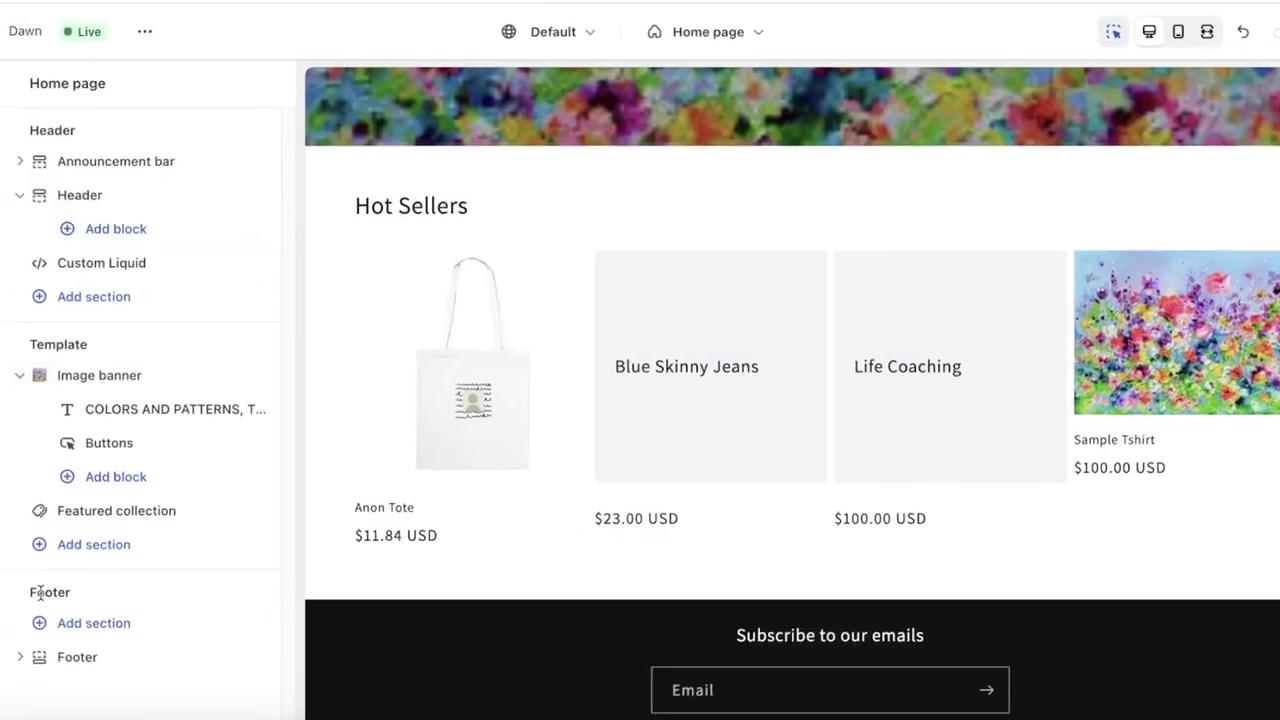
# Step: Add a Custom Liquid section after Featured collection containing the pasted cat GIF img code
pyautogui.click(90, 476)
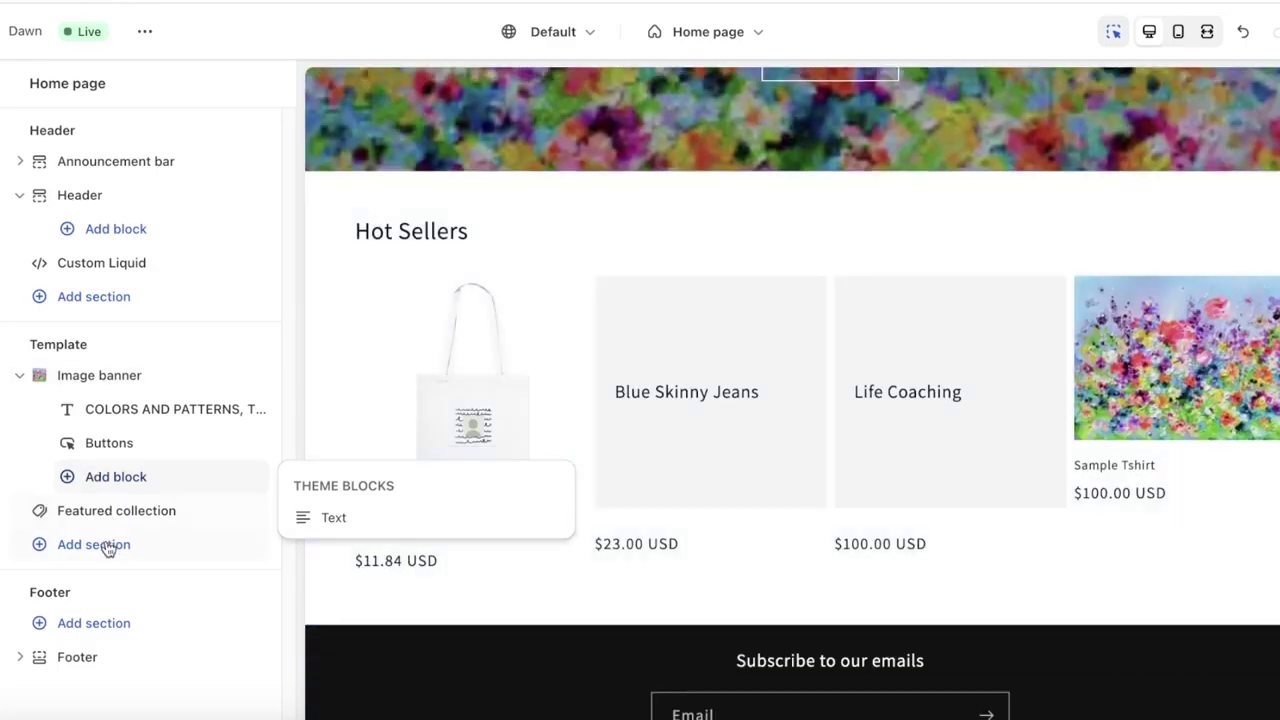
pyautogui.click(106, 543)
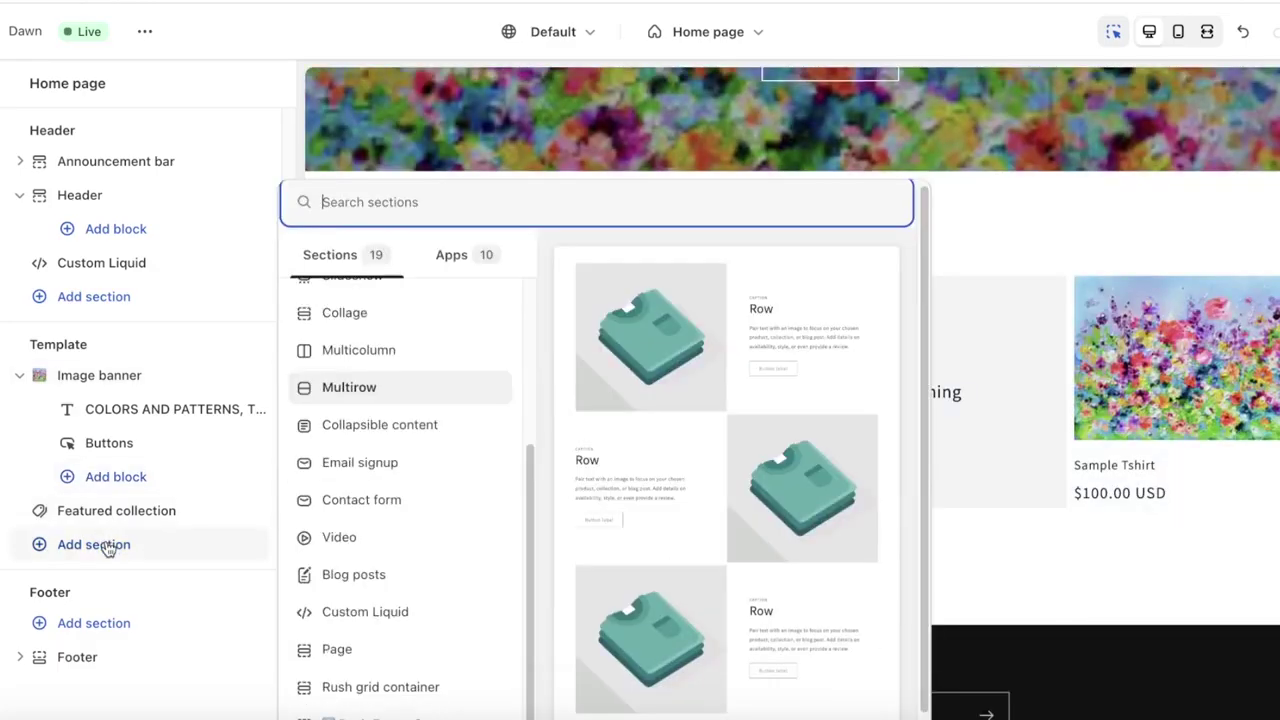
pyautogui.click(376, 599)
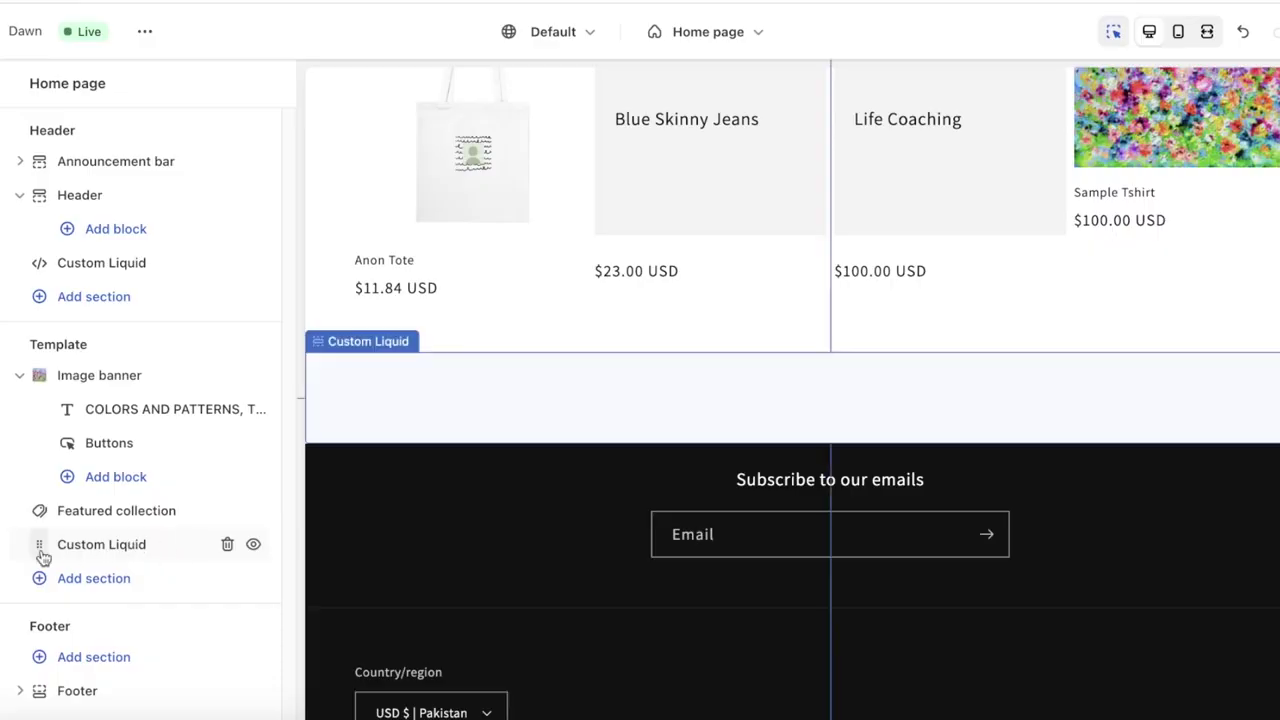
pyautogui.click(84, 544)
pyautogui.rightClick(108, 215)
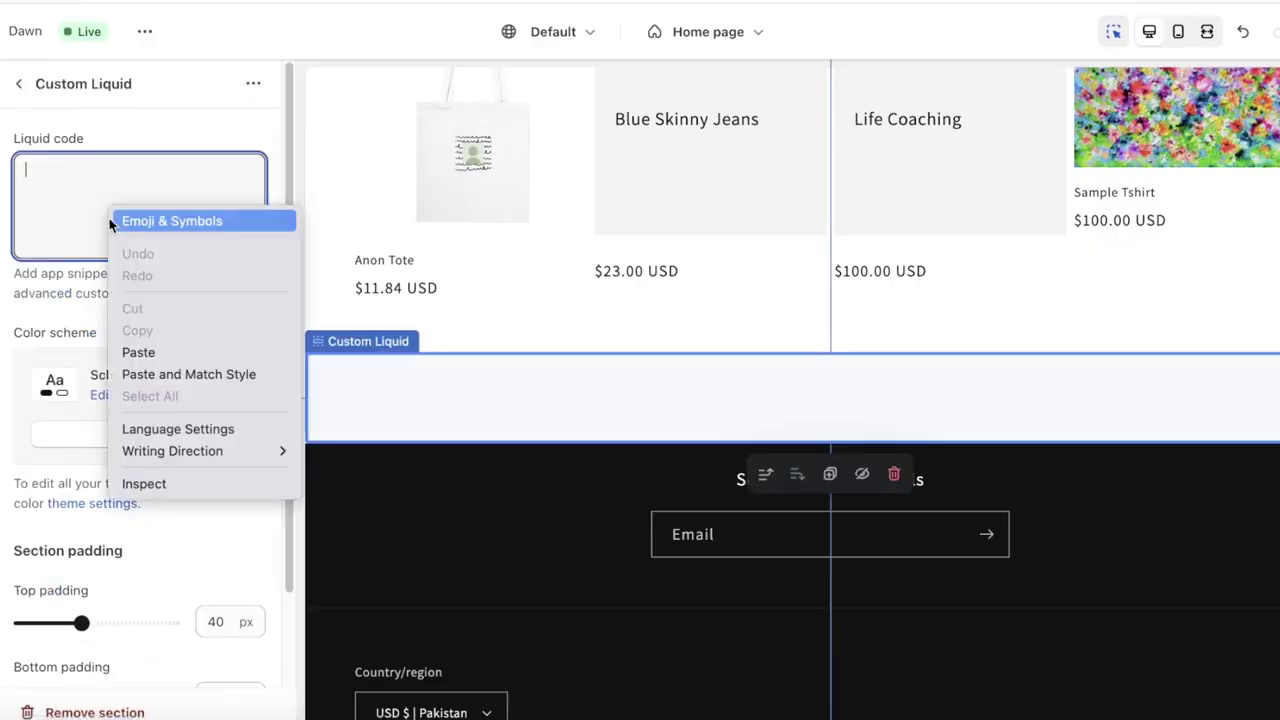
pyautogui.click(141, 352)
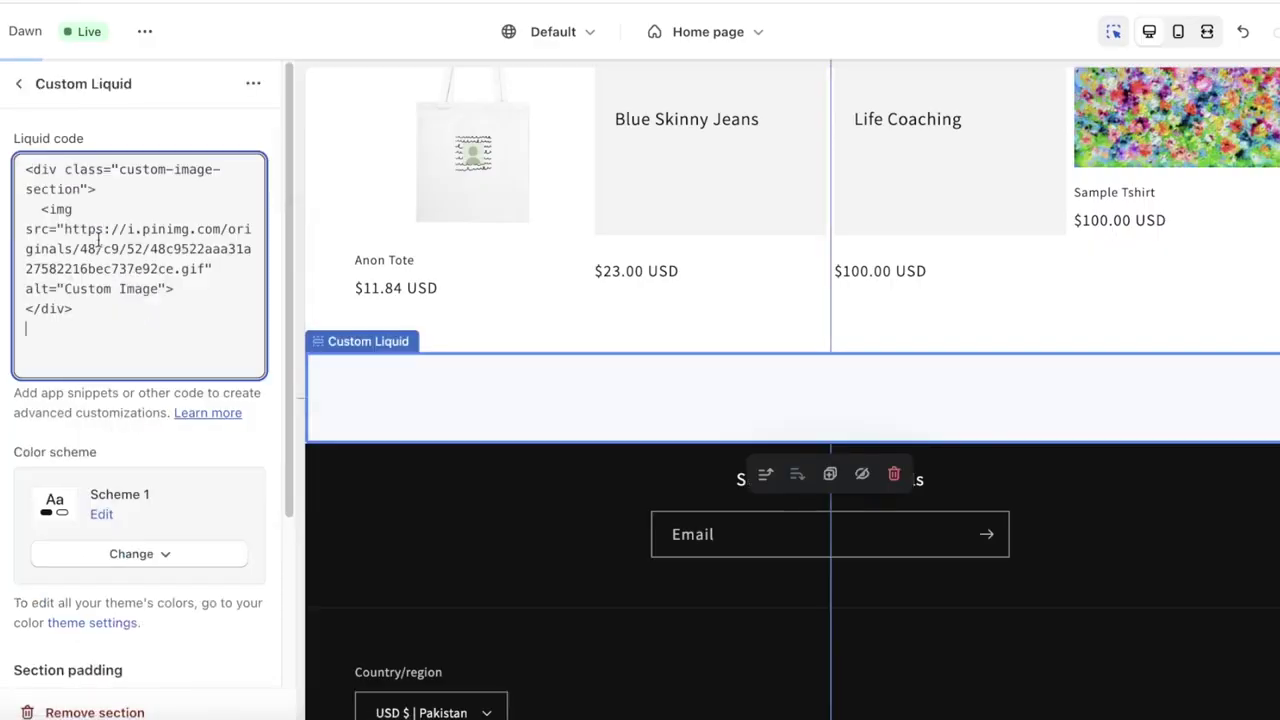
pyautogui.scroll(-2, 98, 240)
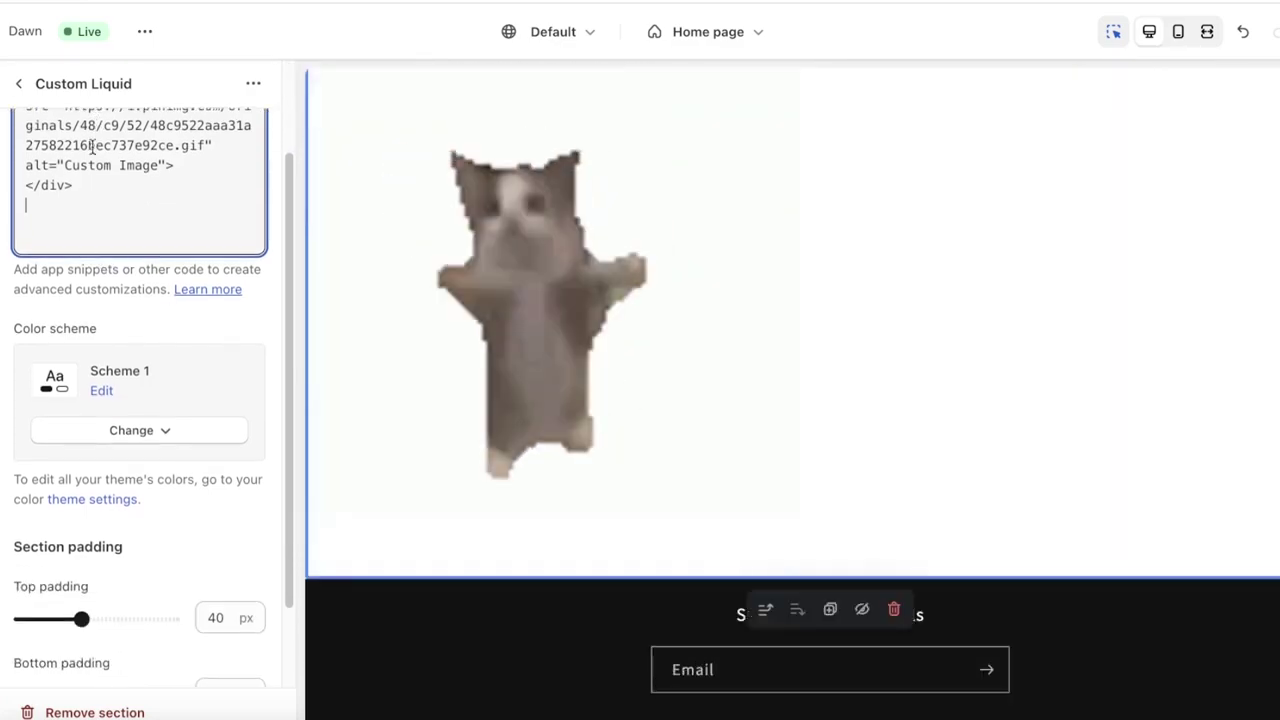
pyautogui.click(20, 83)
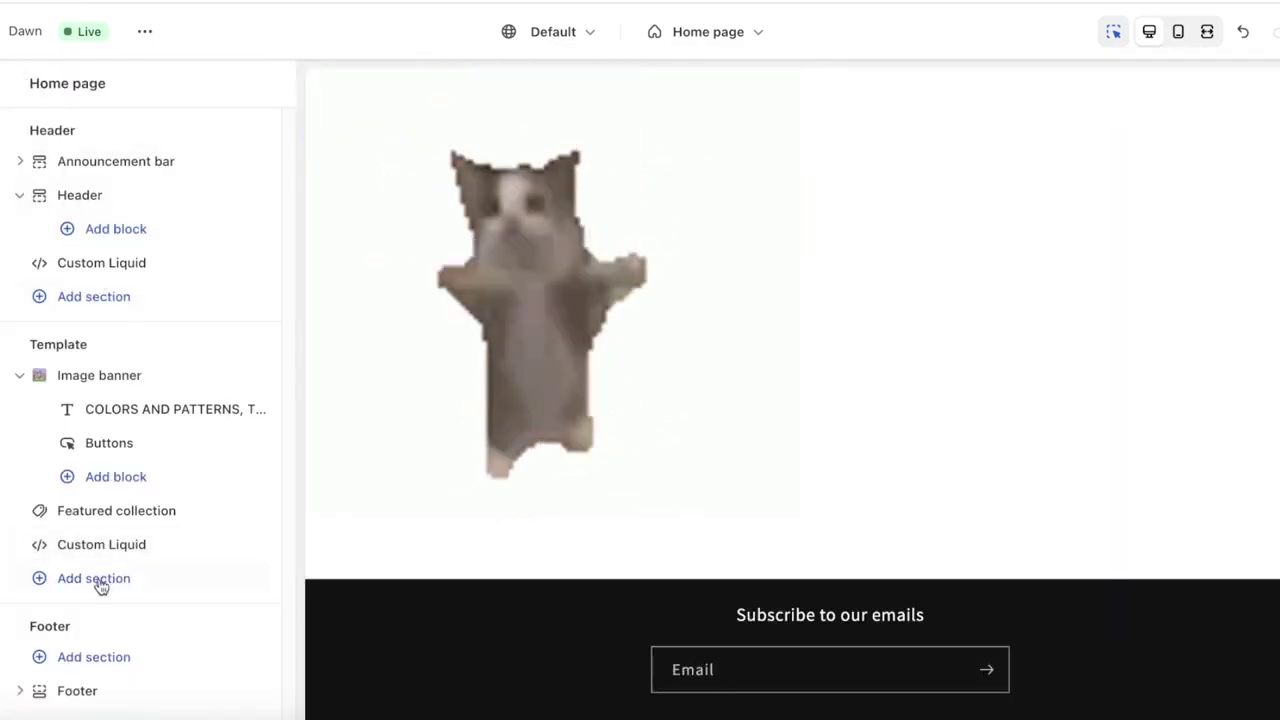
# Step: Look over the banner's block options and the Hot Sellers featured collection settings
pyautogui.click(96, 482)
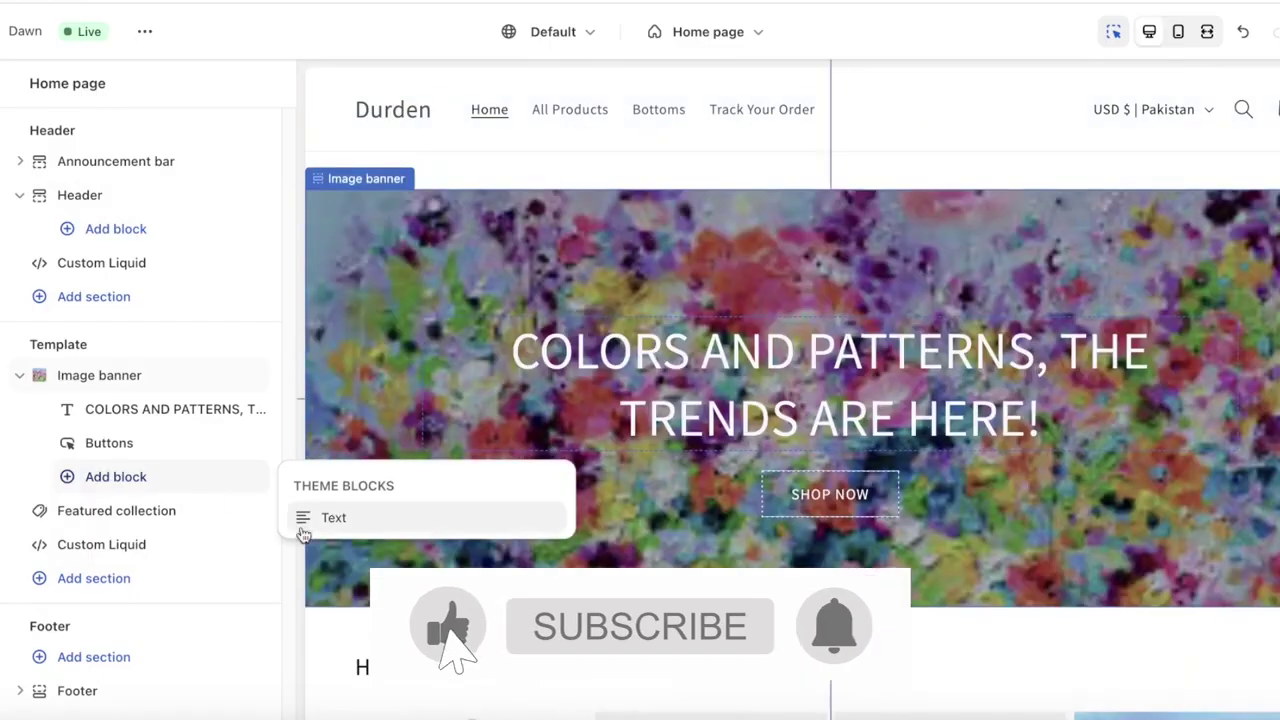
pyautogui.click(86, 512)
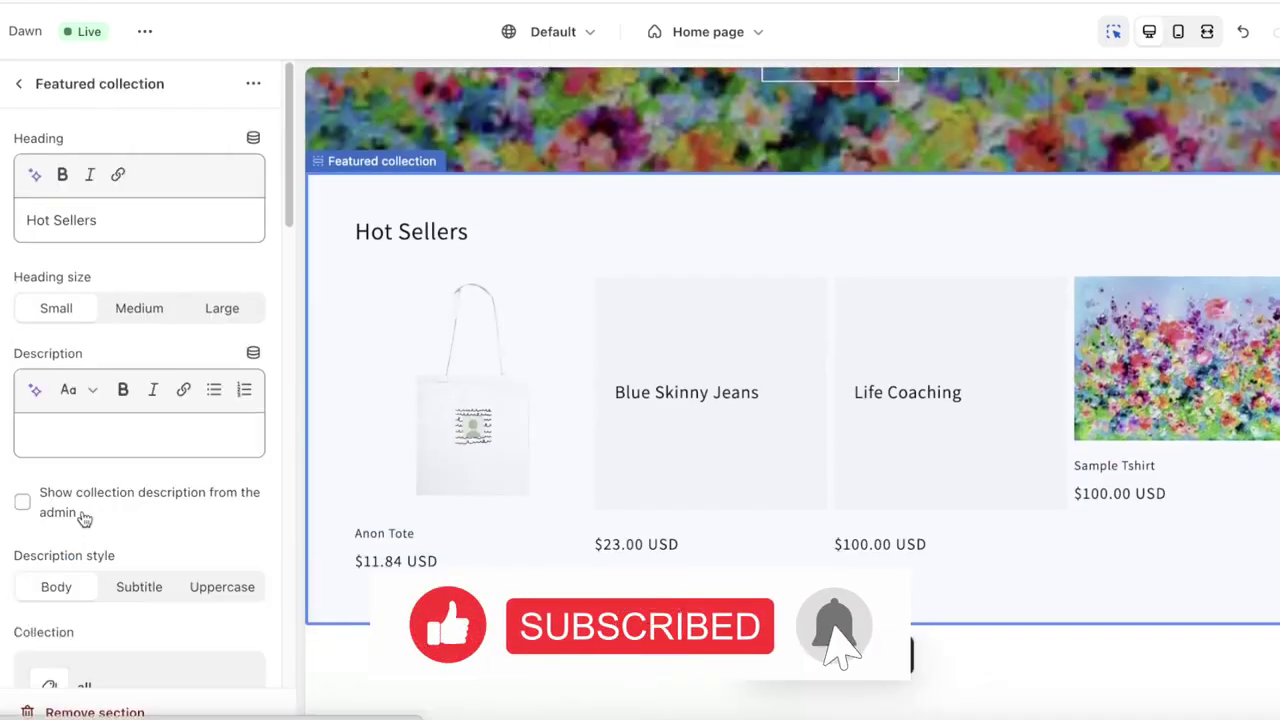
pyautogui.scroll(-10, 84, 518)
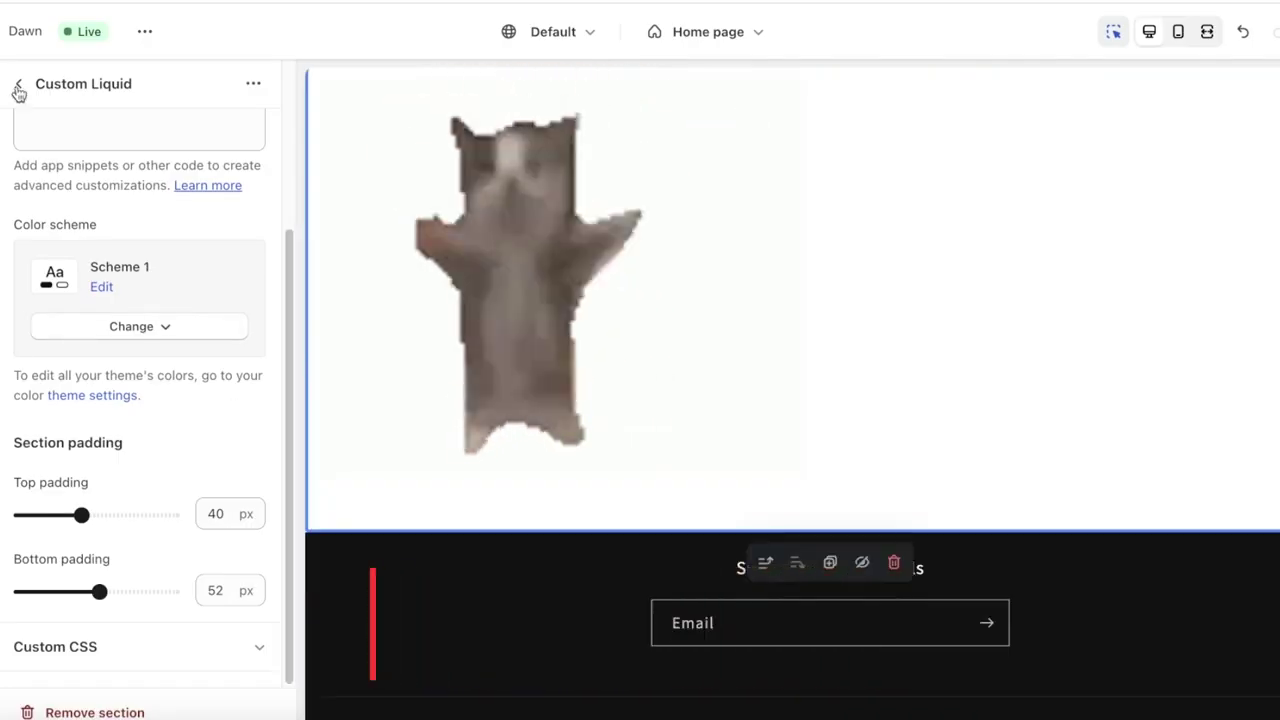
pyautogui.click(18, 83)
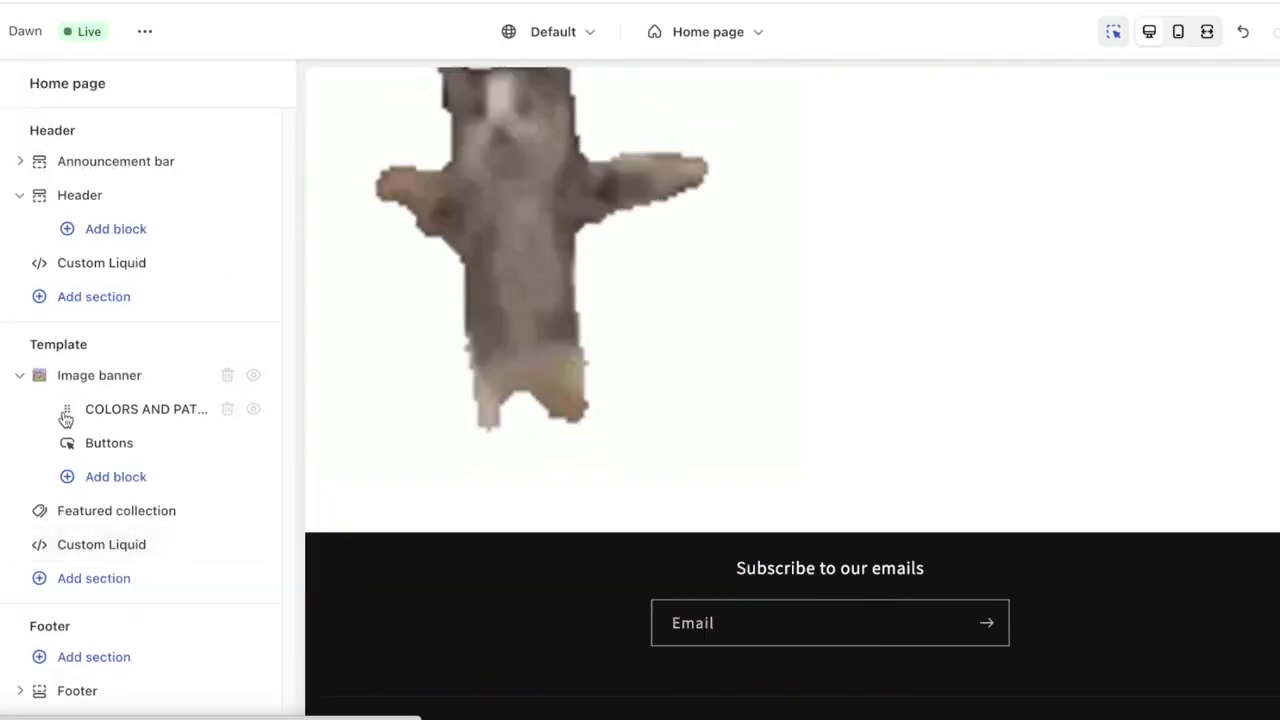
# Step: Drag the cat GIF section up to sit directly below Image banner
pyautogui.moveTo(34, 544); pyautogui.dragTo(26, 487)
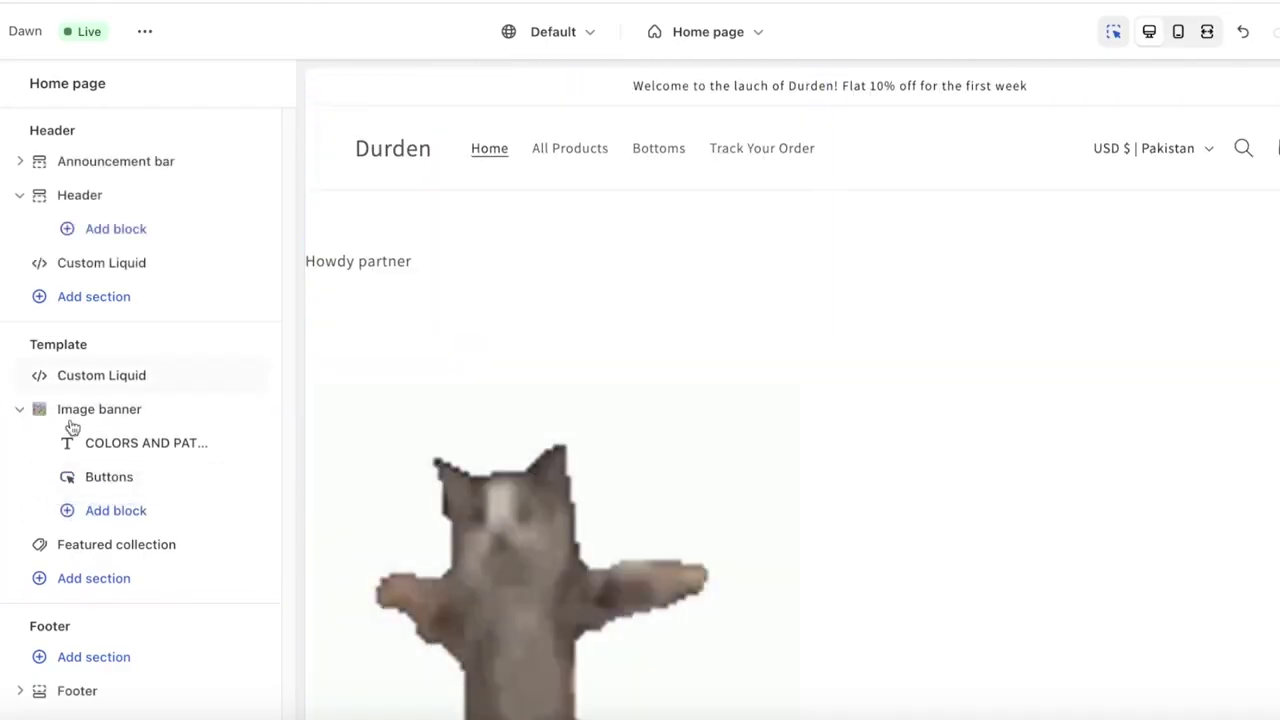
pyautogui.moveTo(39, 383); pyautogui.dragTo(18, 458)
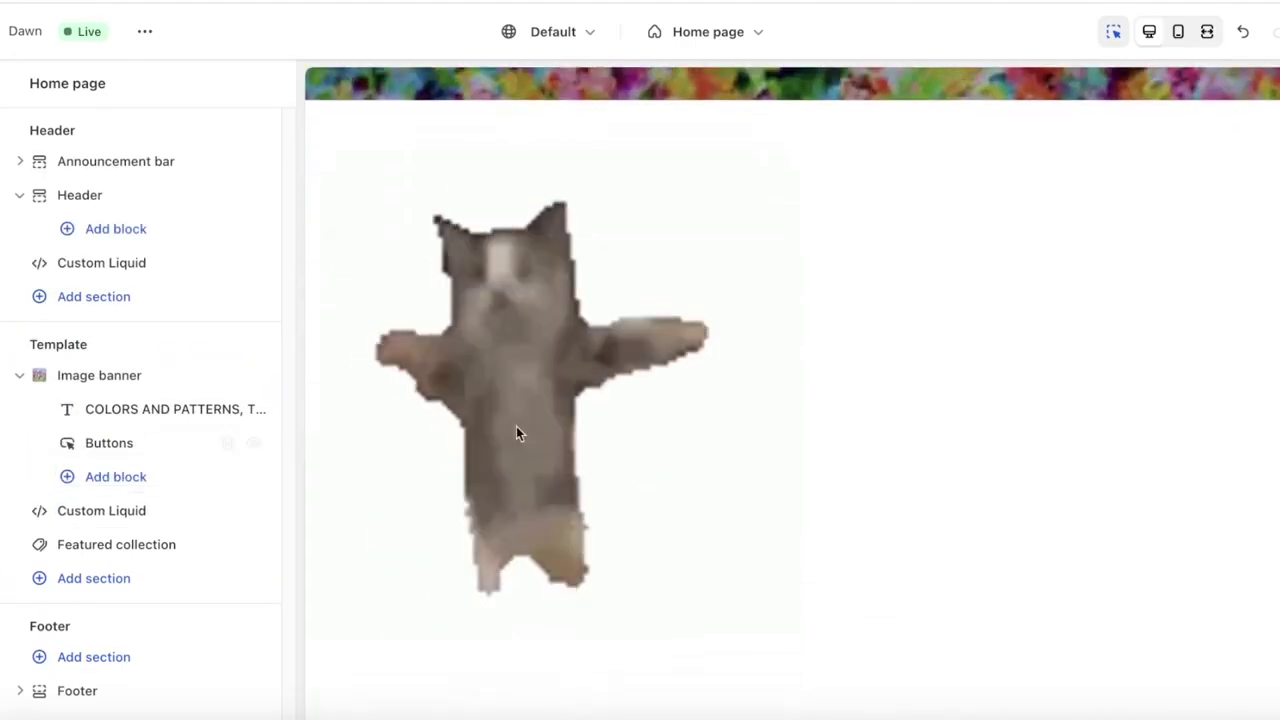
pyautogui.scroll(-3, 530, 424)
pyautogui.scroll(1, 567, 343)
pyautogui.scroll(5, 567, 343)
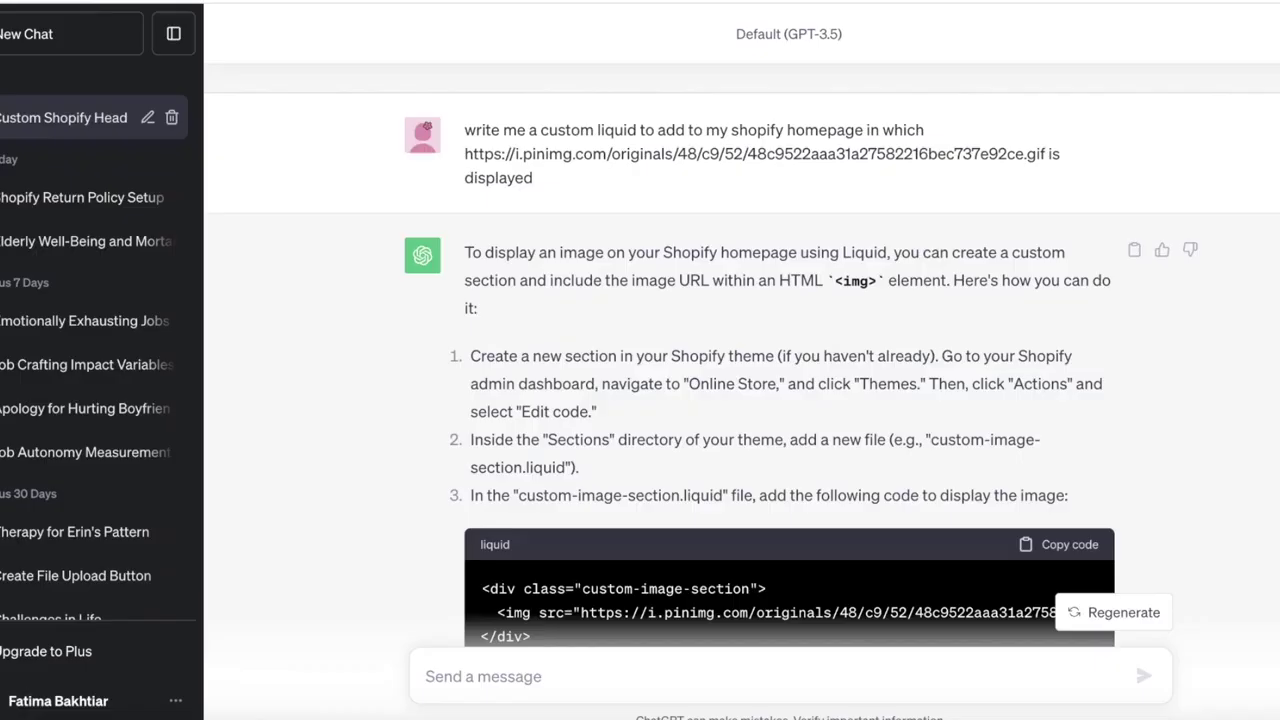
pyautogui.scroll(-5, 790, 400)
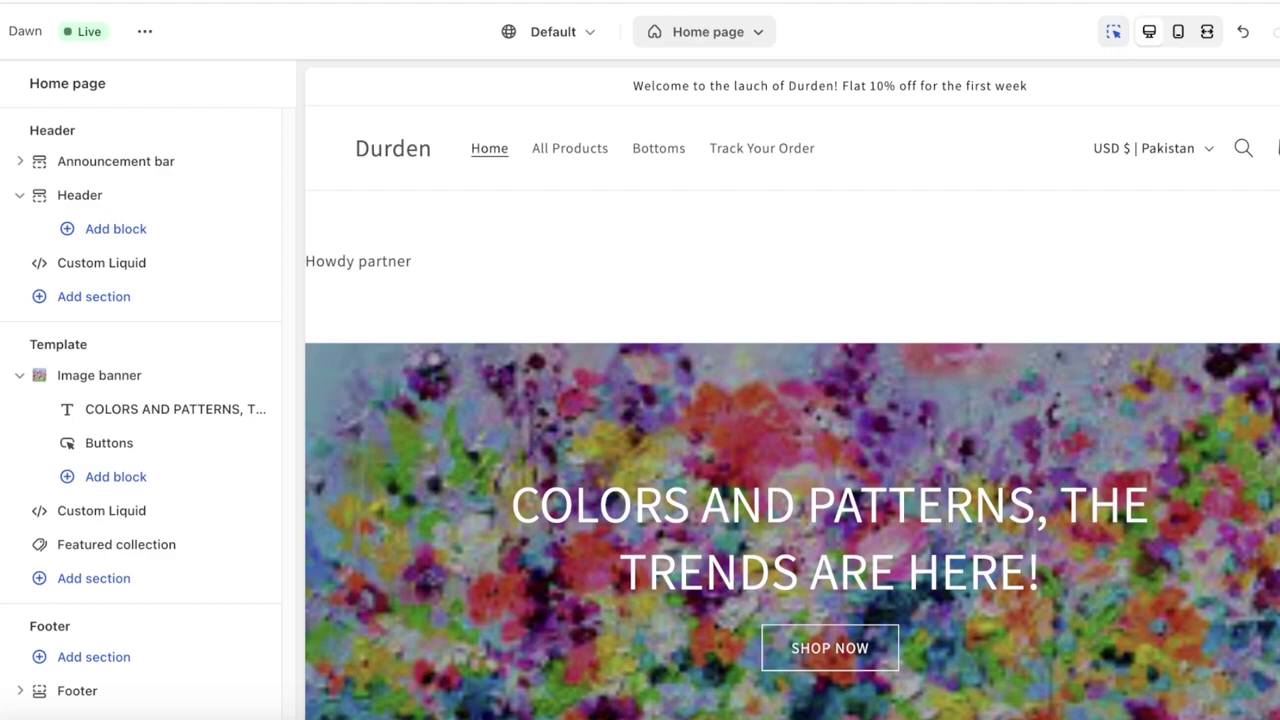
# Step: Set the Howdy partner section's padding to 0 px and its colour scheme to Scheme 2
pyautogui.click(628, 211)
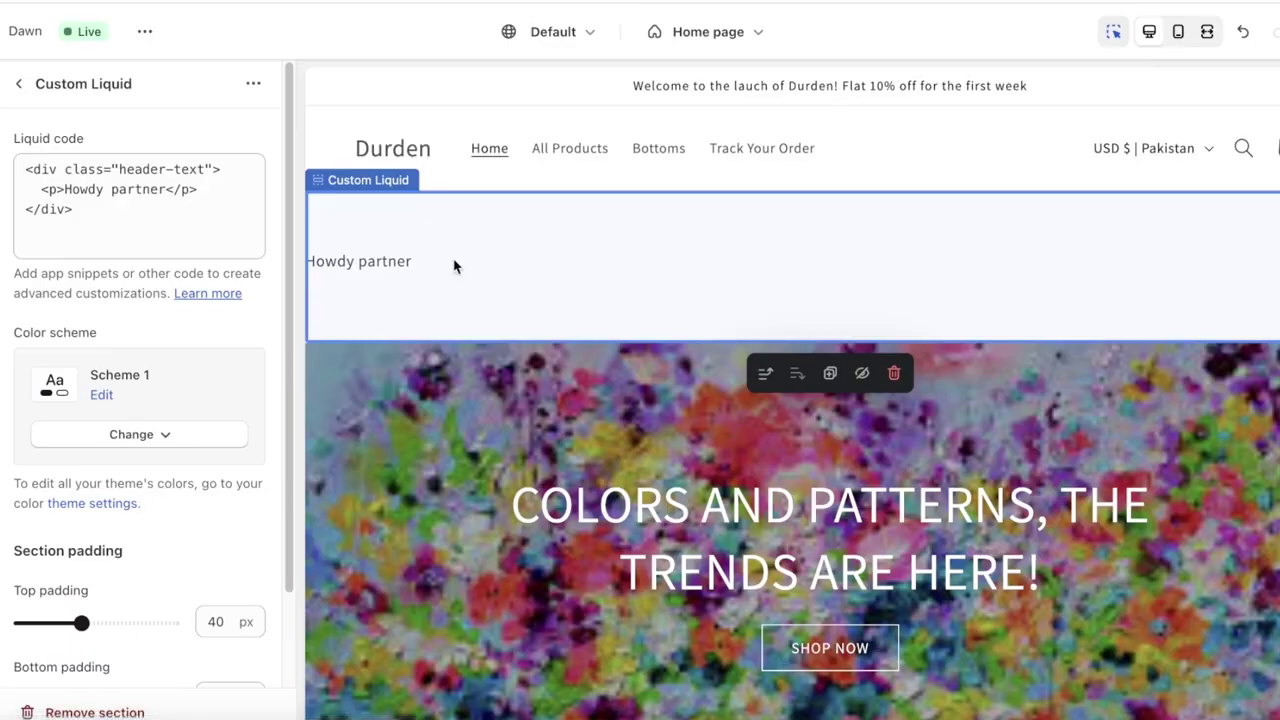
pyautogui.scroll(-2, 120, 430)
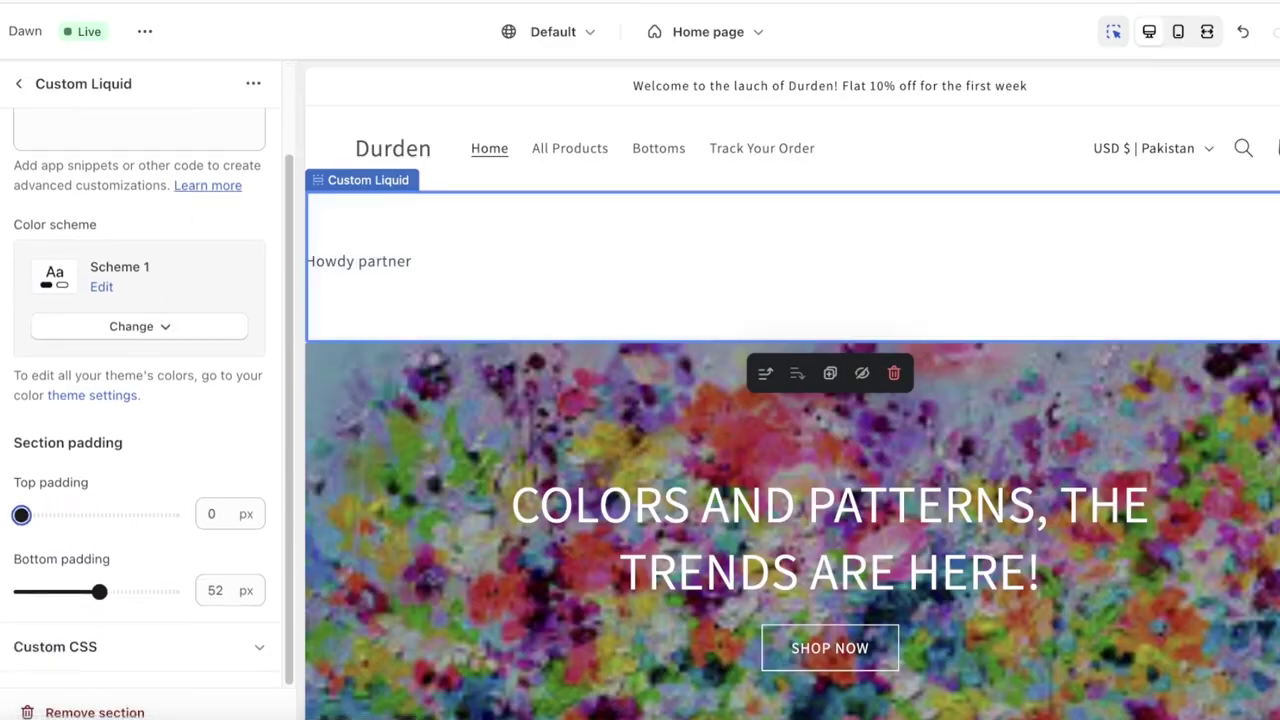
pyautogui.moveTo(99, 592); pyautogui.dragTo(21, 591)
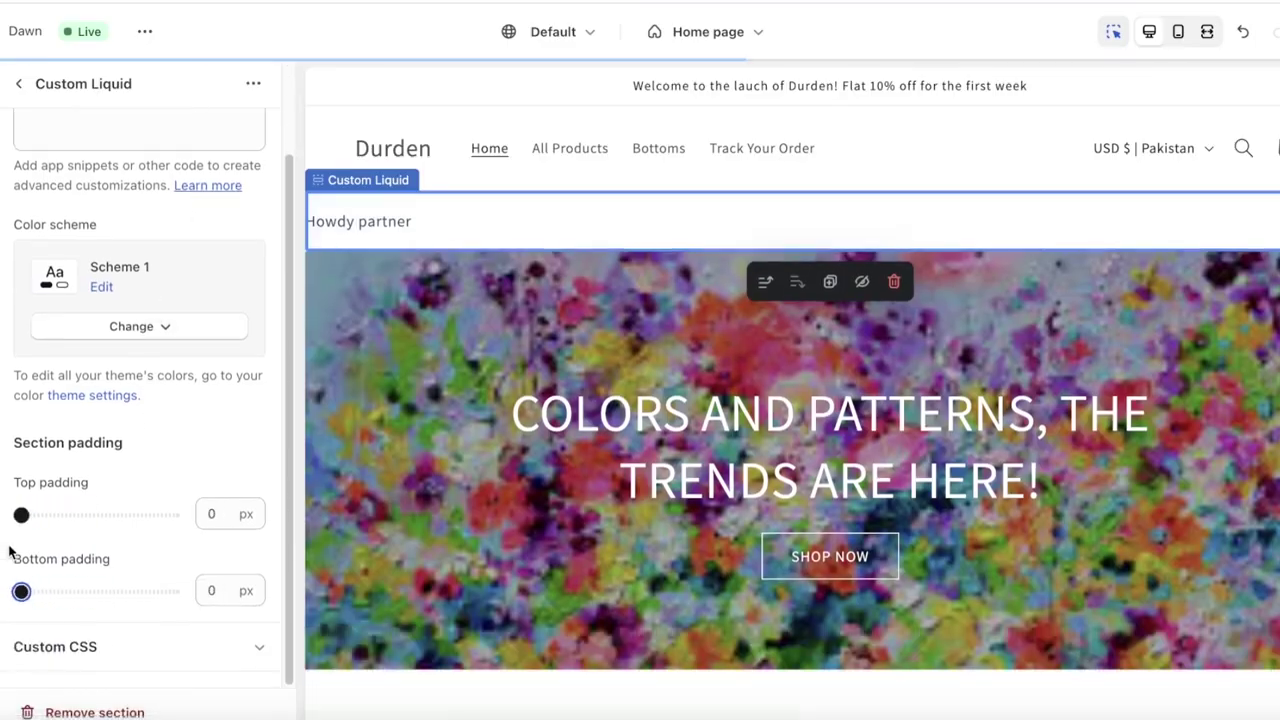
pyautogui.scroll(2, 150, 260)
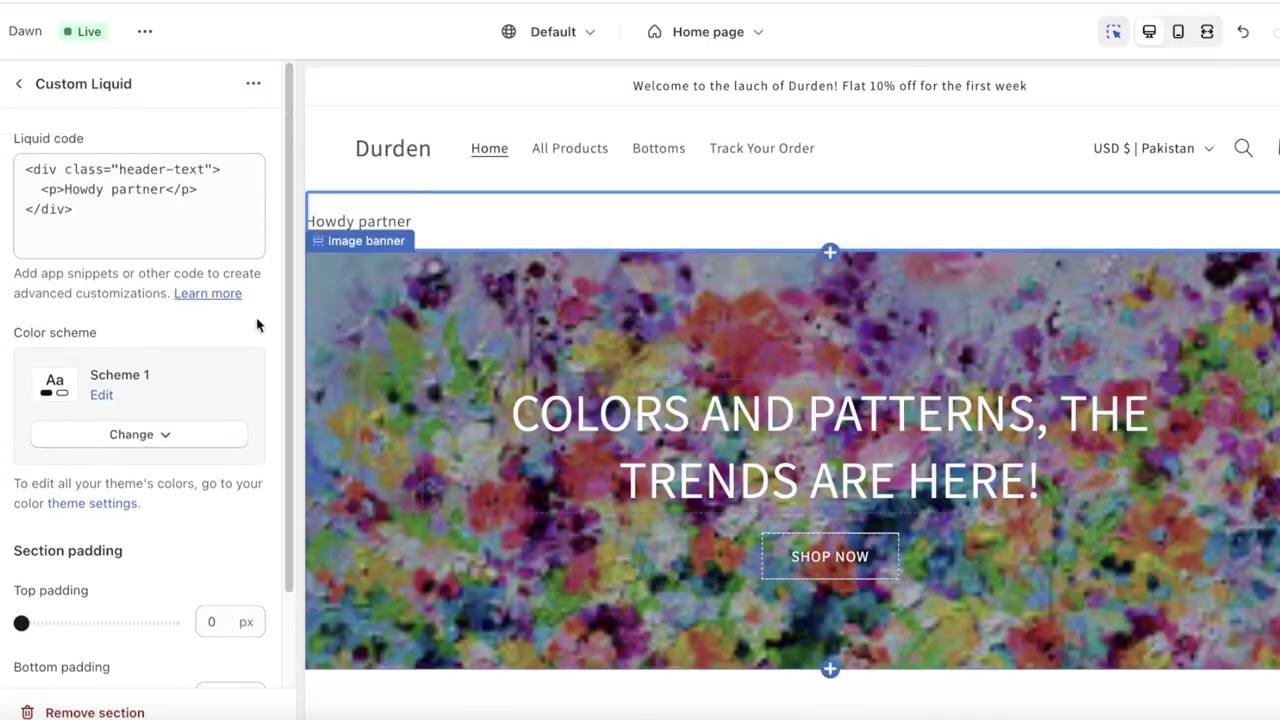
pyautogui.click(125, 434)
pyautogui.click(135, 532)
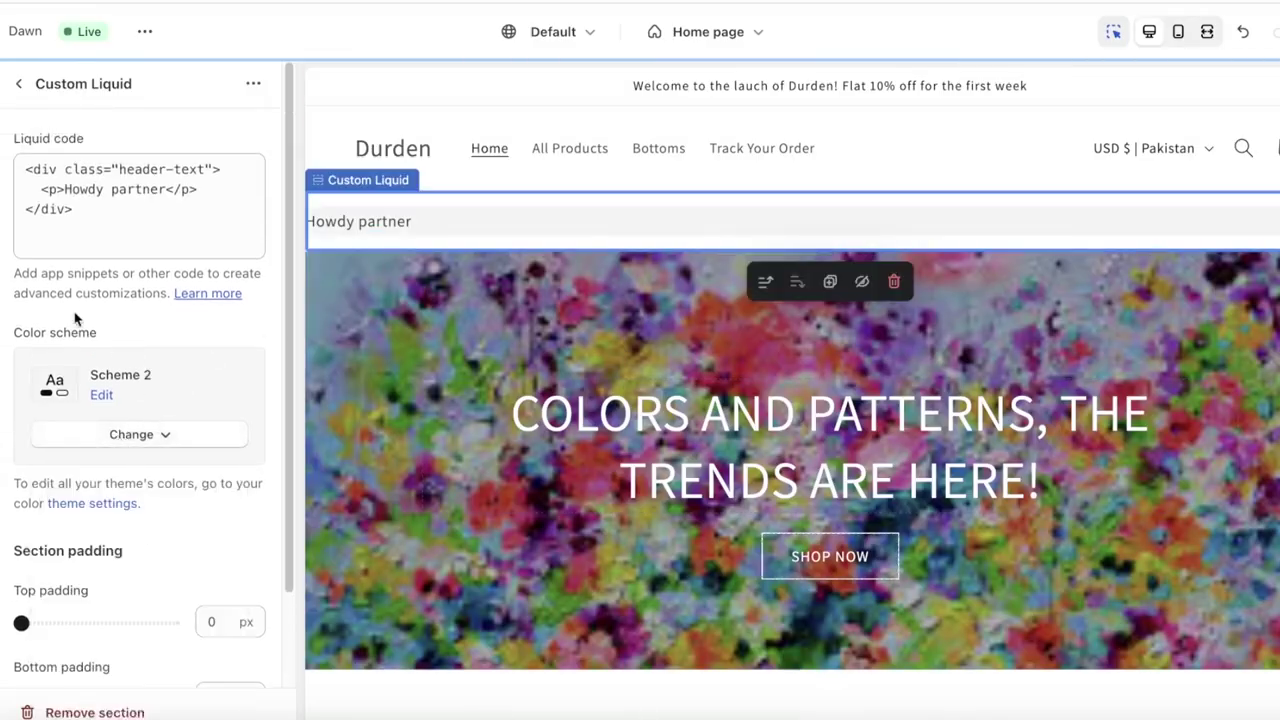
pyautogui.click(18, 84)
# Step: Scroll the preview down and open the cat GIF section's settings
pyautogui.scroll(-8, 662, 345)
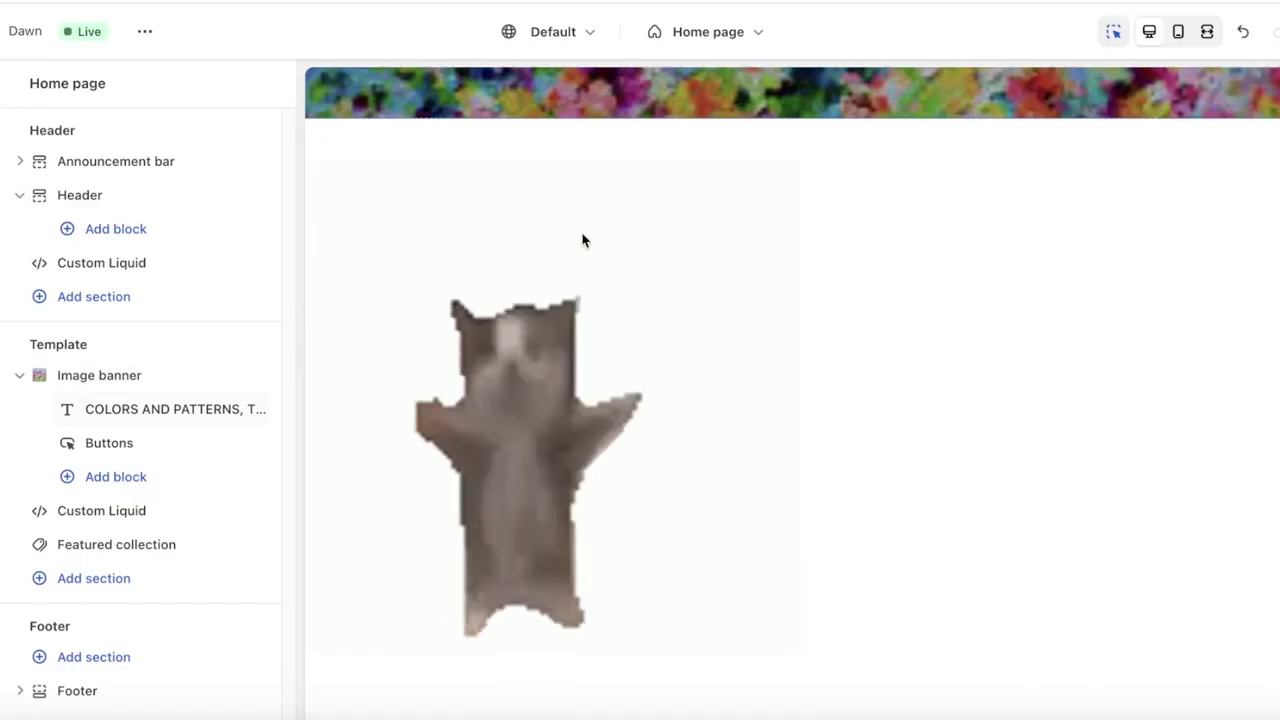
pyautogui.scroll(-5, 802, 266)
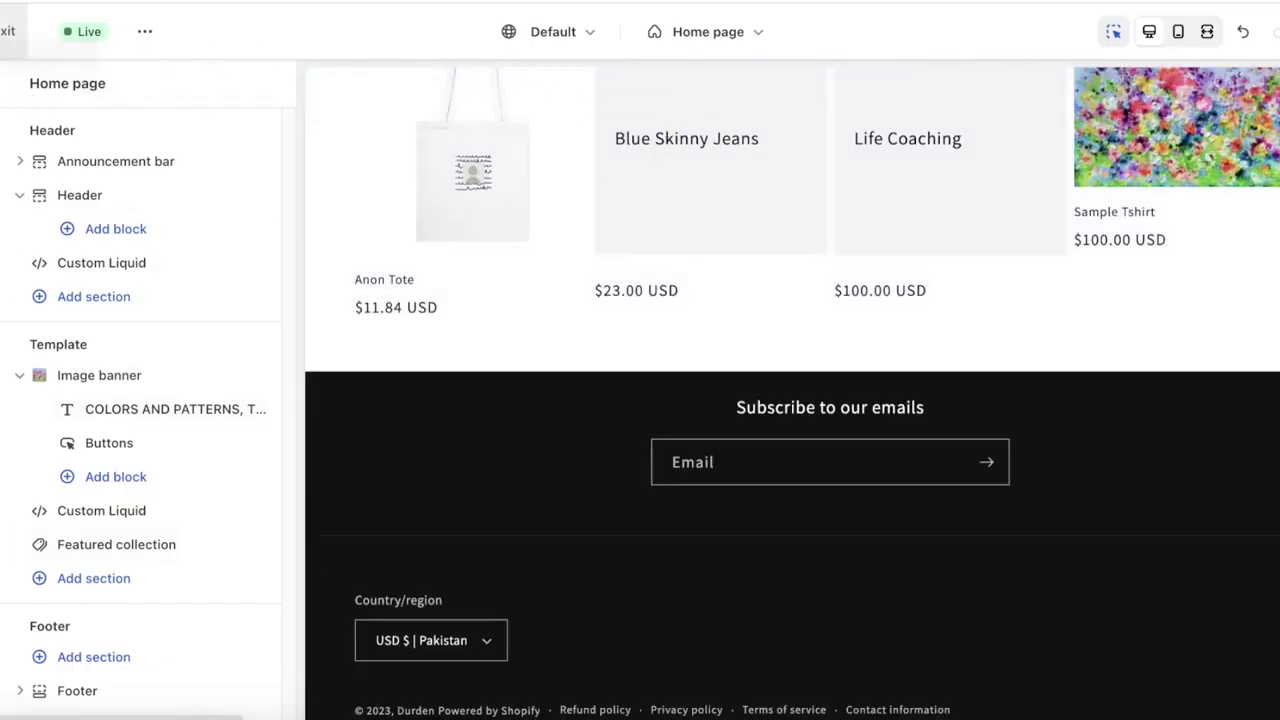
pyautogui.scroll(15, 846, 309)
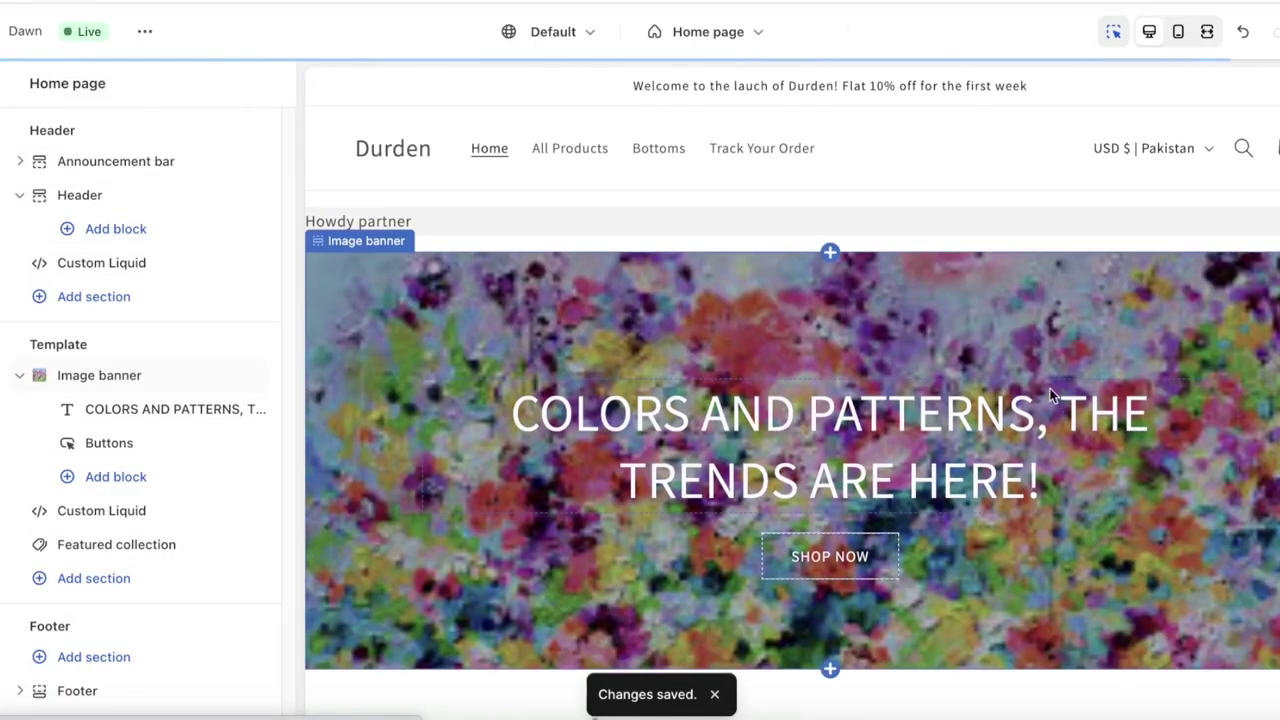
pyautogui.scroll(-5, 931, 337)
pyautogui.click(902, 313)
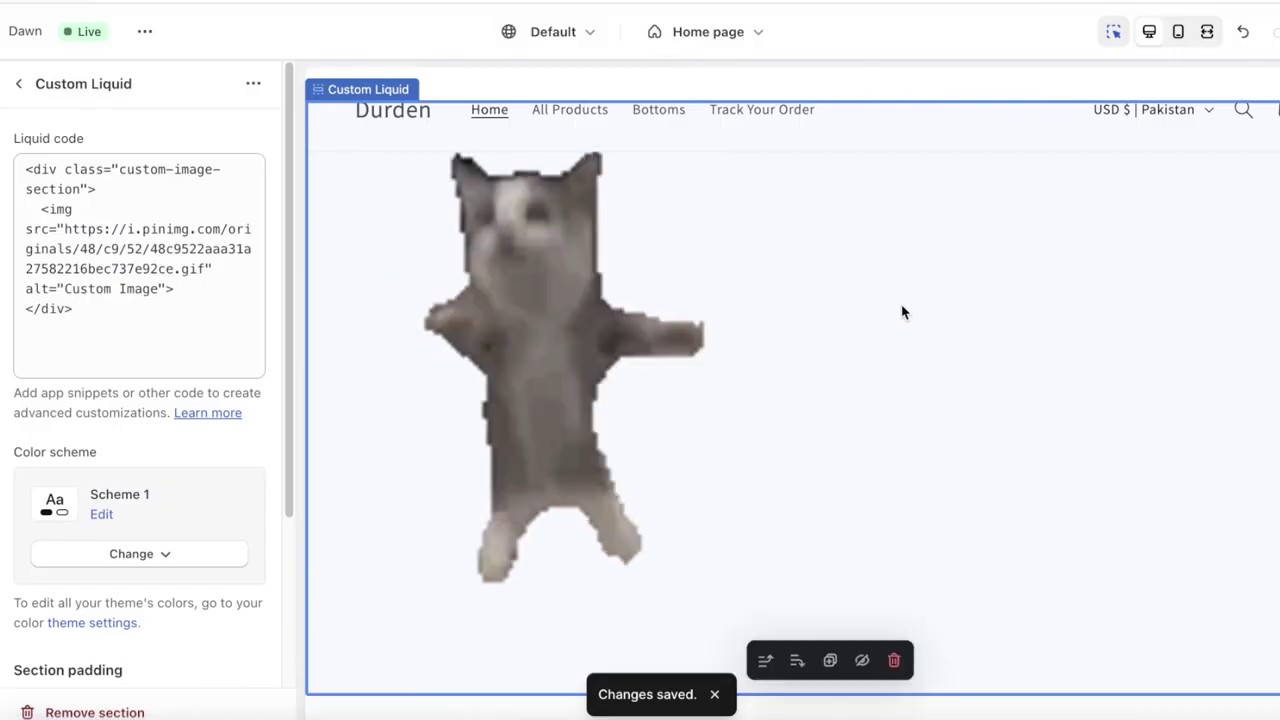
pyautogui.scroll(-3, 260, 430)
pyautogui.scroll(3, 249, 443)
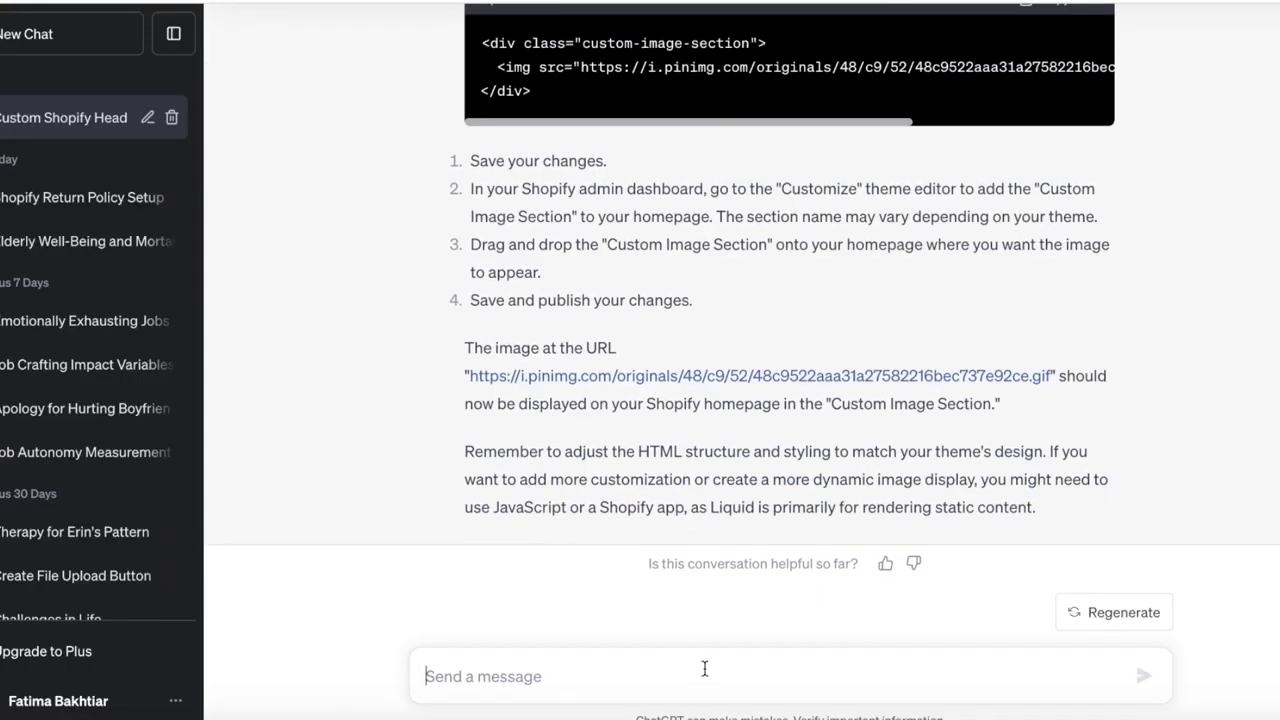
# Step: Ask ChatGPT to make the GIF centered, copy the CSS, and edit the cat GIF's Liquid code
pyautogui.write('make the gif centered')
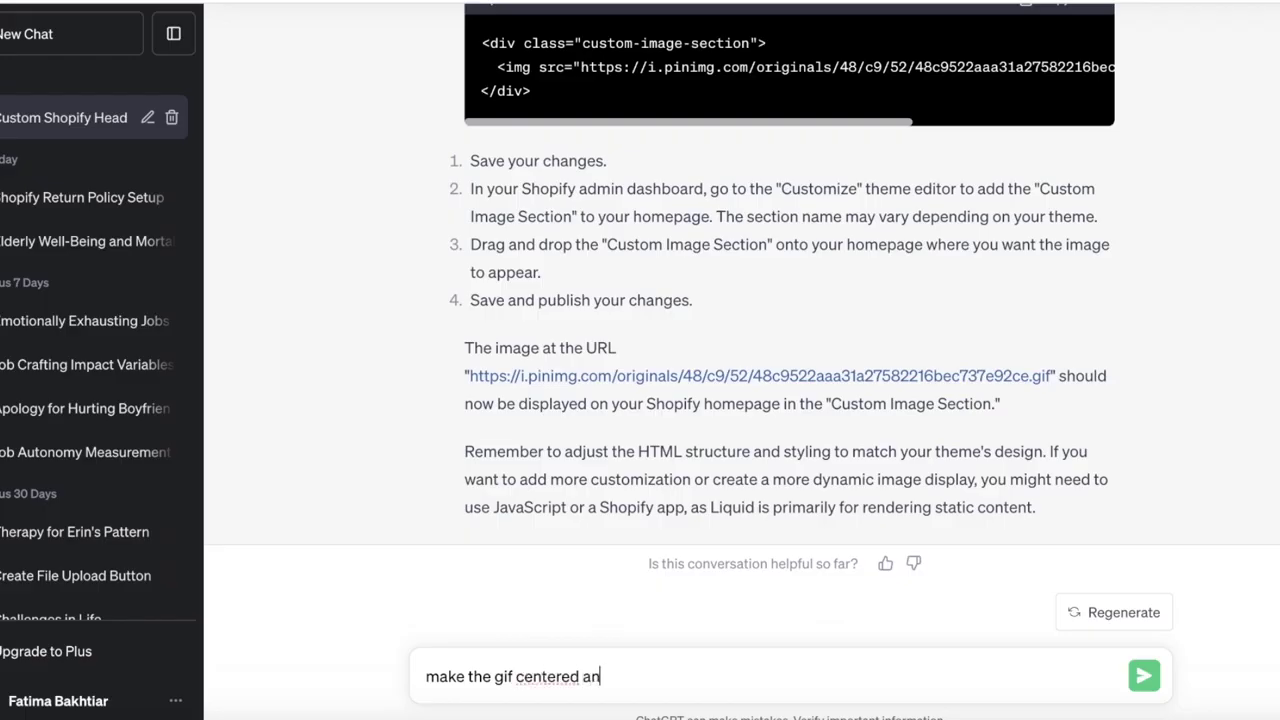
pyautogui.press('Return')
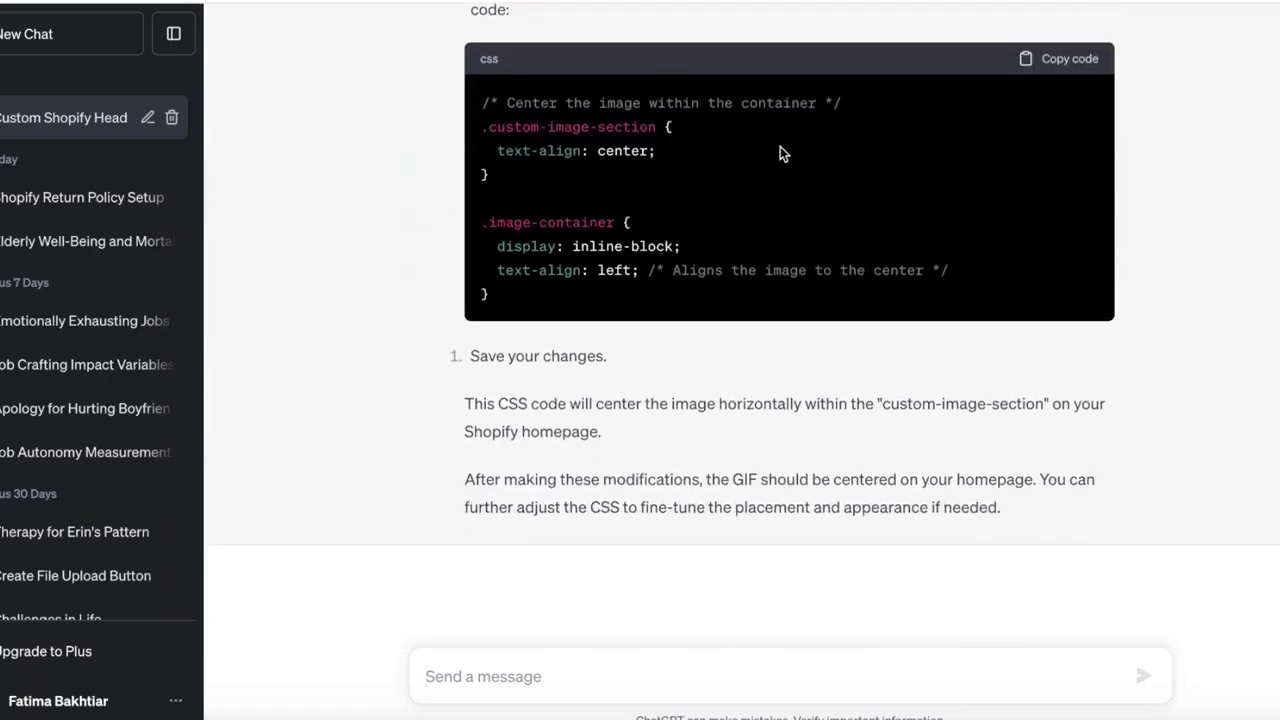
pyautogui.click(1068, 58)
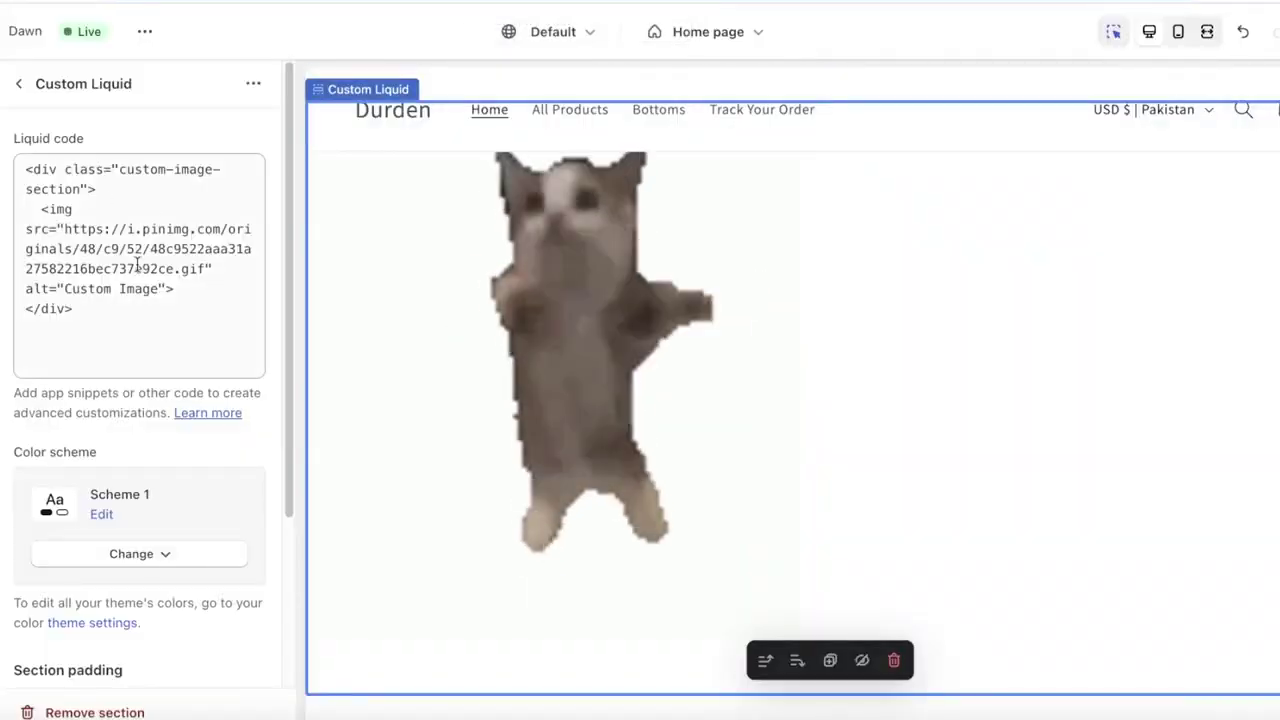
pyautogui.click(165, 349)
# Step: Paste the copied centering CSS on a new line after the cat GIF's closing div
pyautogui.press('Return')
pyautogui.hotkey('ctrl', 'v')
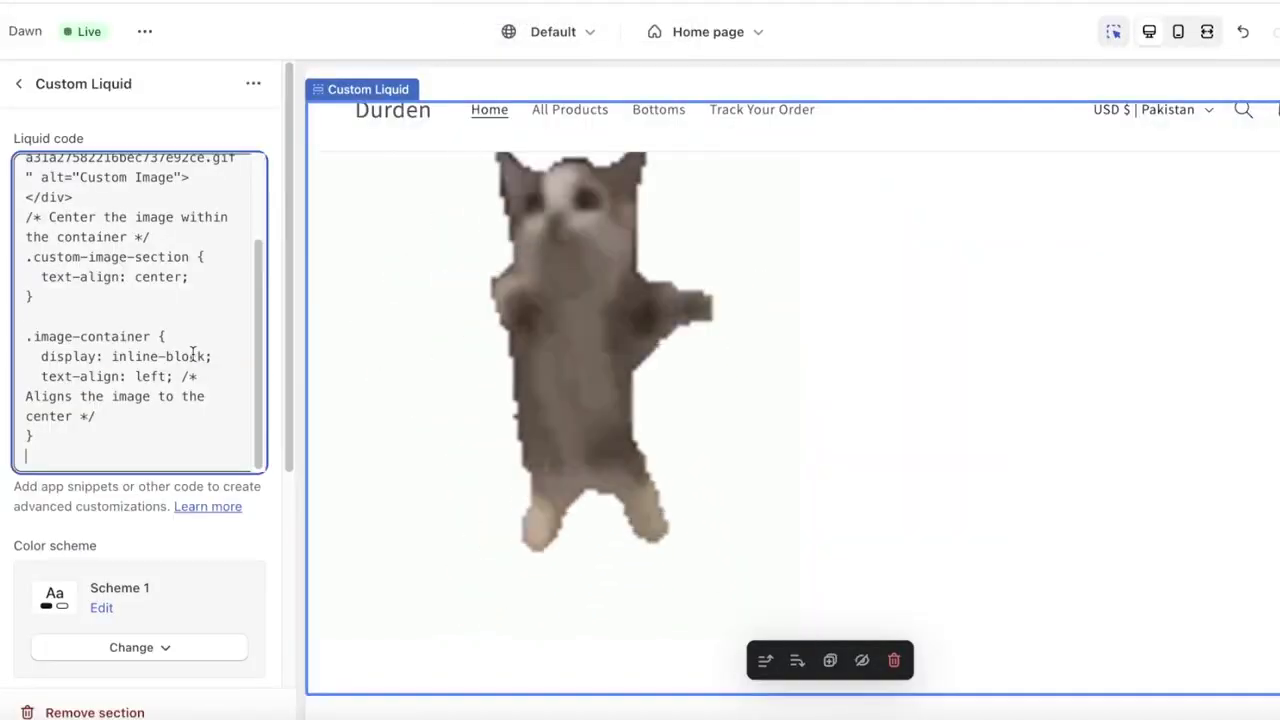
pyautogui.scroll(-3, 193, 357)
pyautogui.scroll(2, 155, 378)
# Step: Delete the pasted CSS and the alt and closing div lines, leaving only the image div
pyautogui.moveTo(151, 374); pyautogui.dragTo(20, 240)
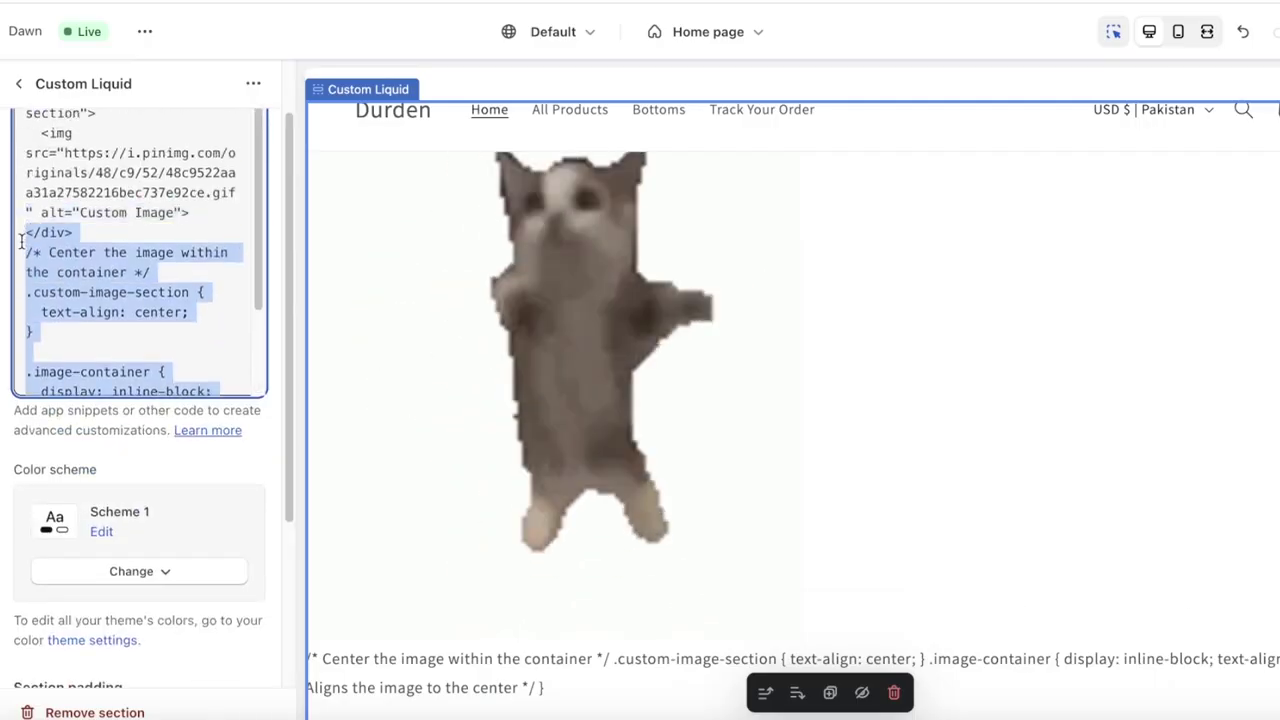
pyautogui.press('BackSpace')
pyautogui.press('XF86AudioRaiseVolume')
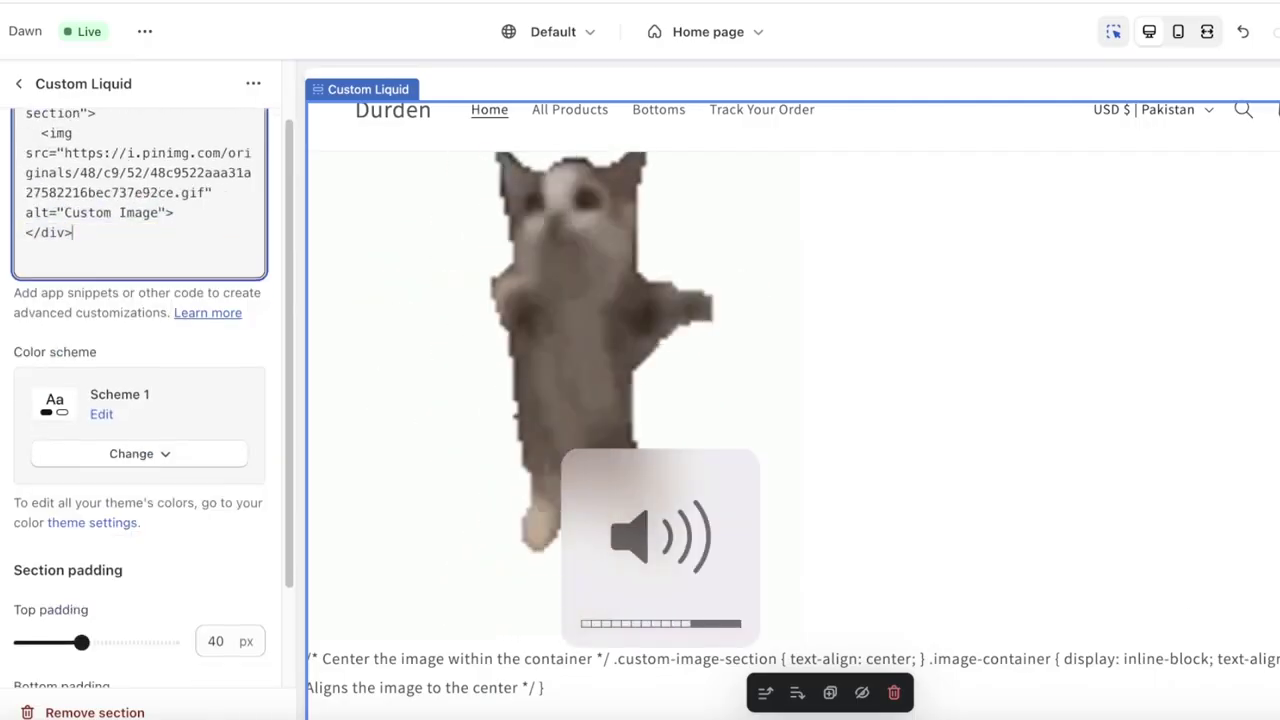
pyautogui.moveTo(60, 258); pyautogui.dragTo(19, 217)
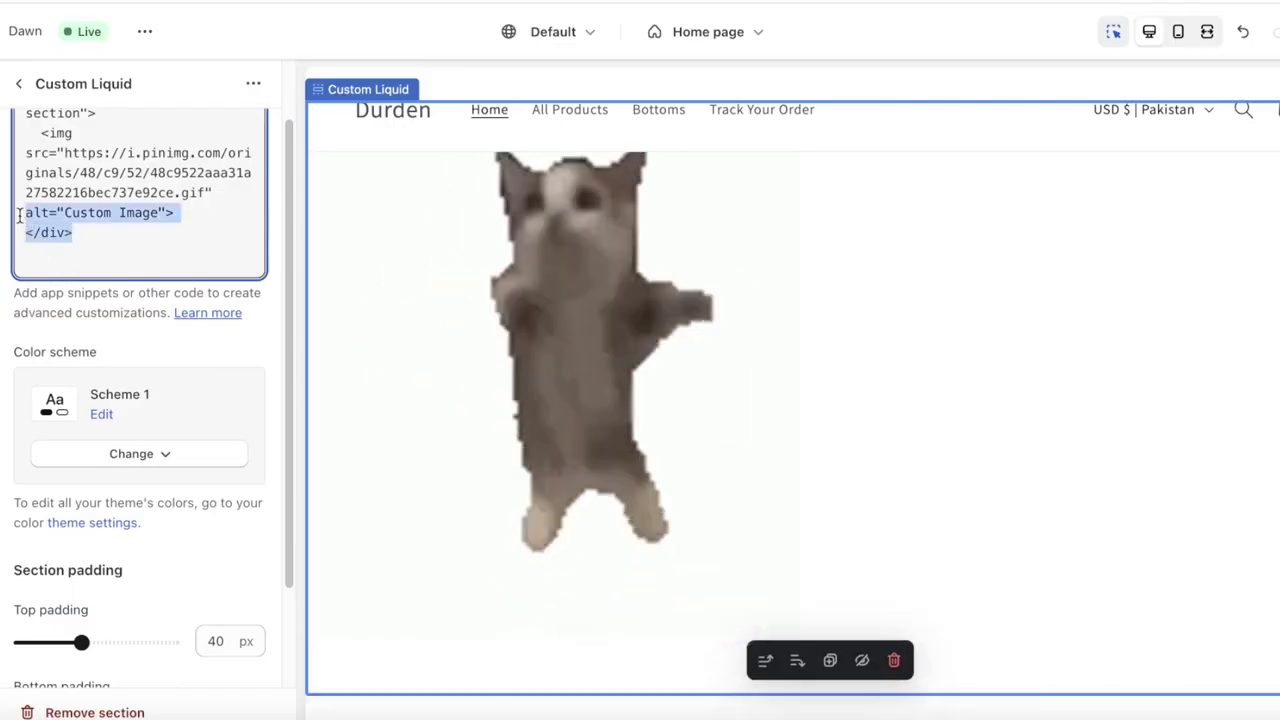
pyautogui.press('BackSpace')
pyautogui.scroll(3, 47, 206)
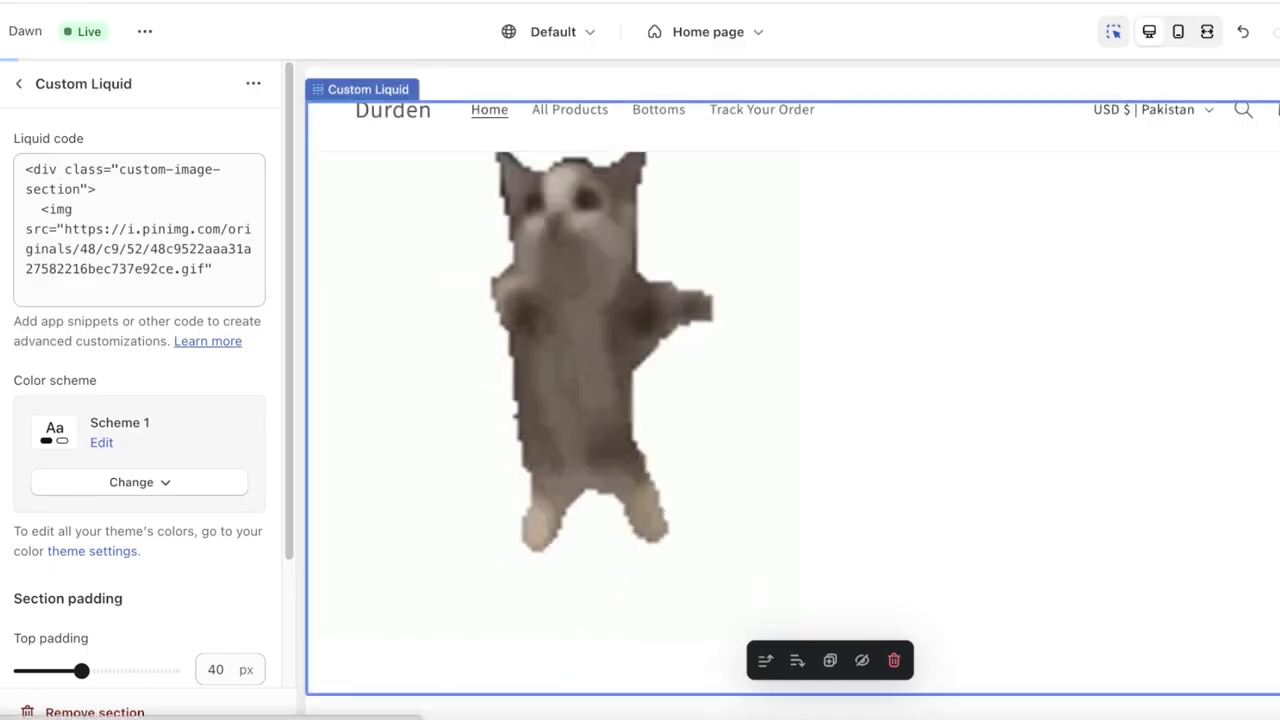
pyautogui.click(18, 84)
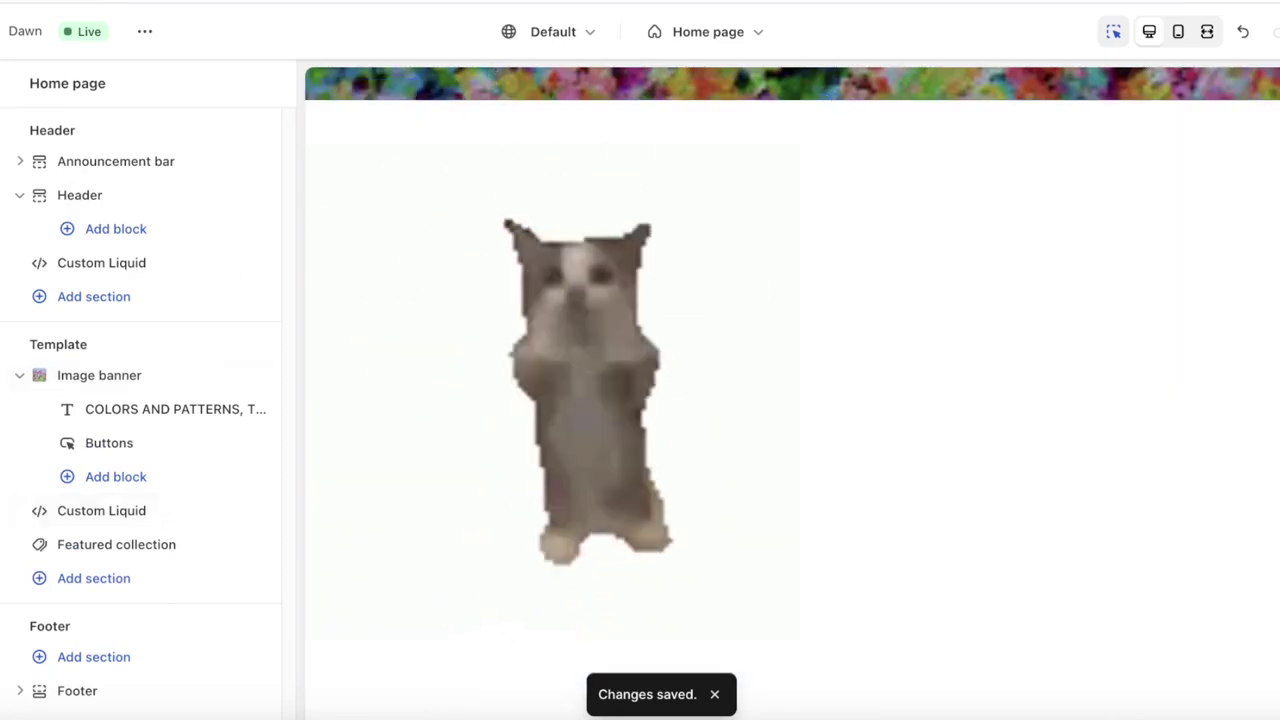
# Step: Switch the theme editor from the home page to the Default product template
pyautogui.click(728, 38)
pyautogui.click(592, 232)
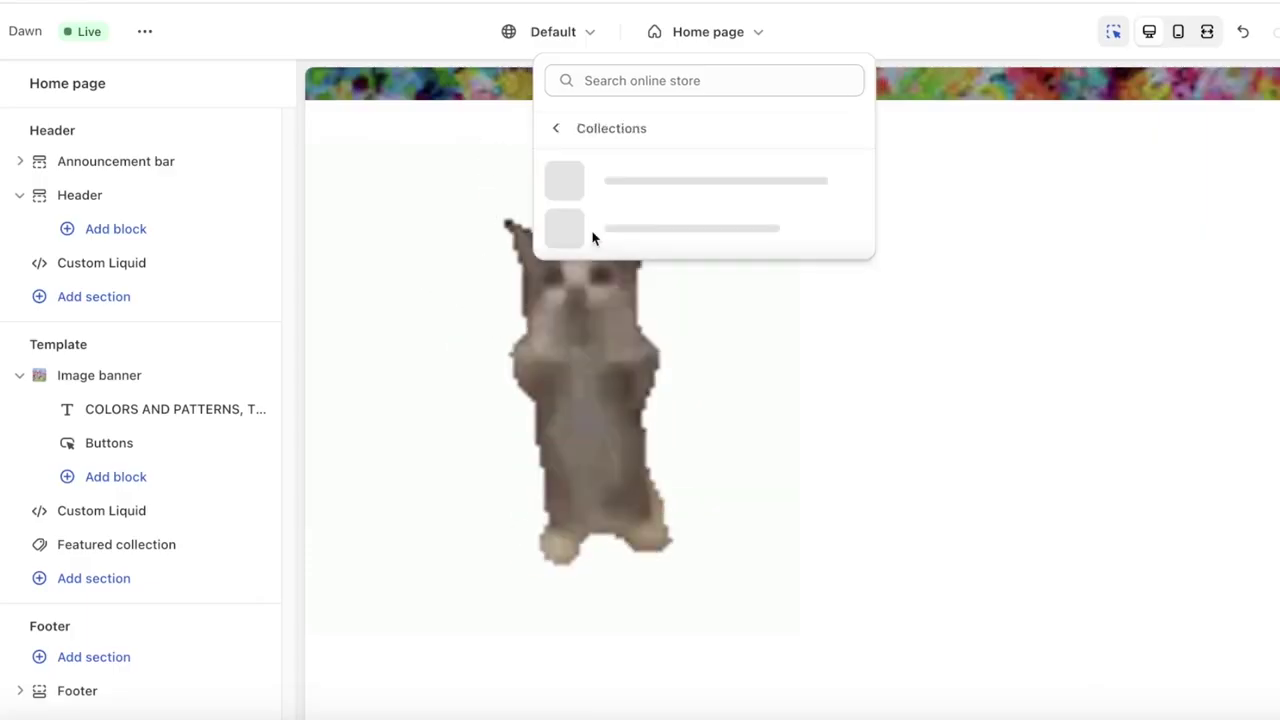
pyautogui.click(552, 130)
pyautogui.click(580, 174)
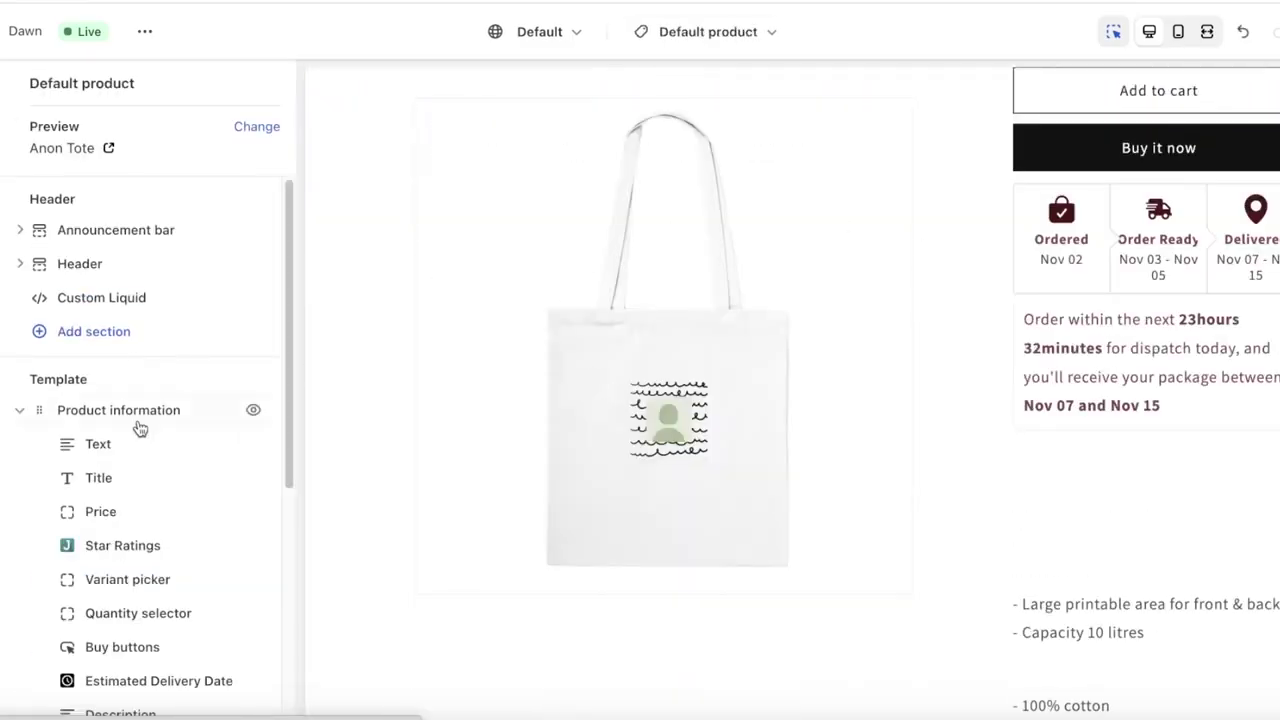
# Step: Open the block picker from Add block in the Product information section
pyautogui.scroll(-3, 135, 470)
pyautogui.scroll(-2, 128, 516)
pyautogui.scroll(10, 1010, 390)
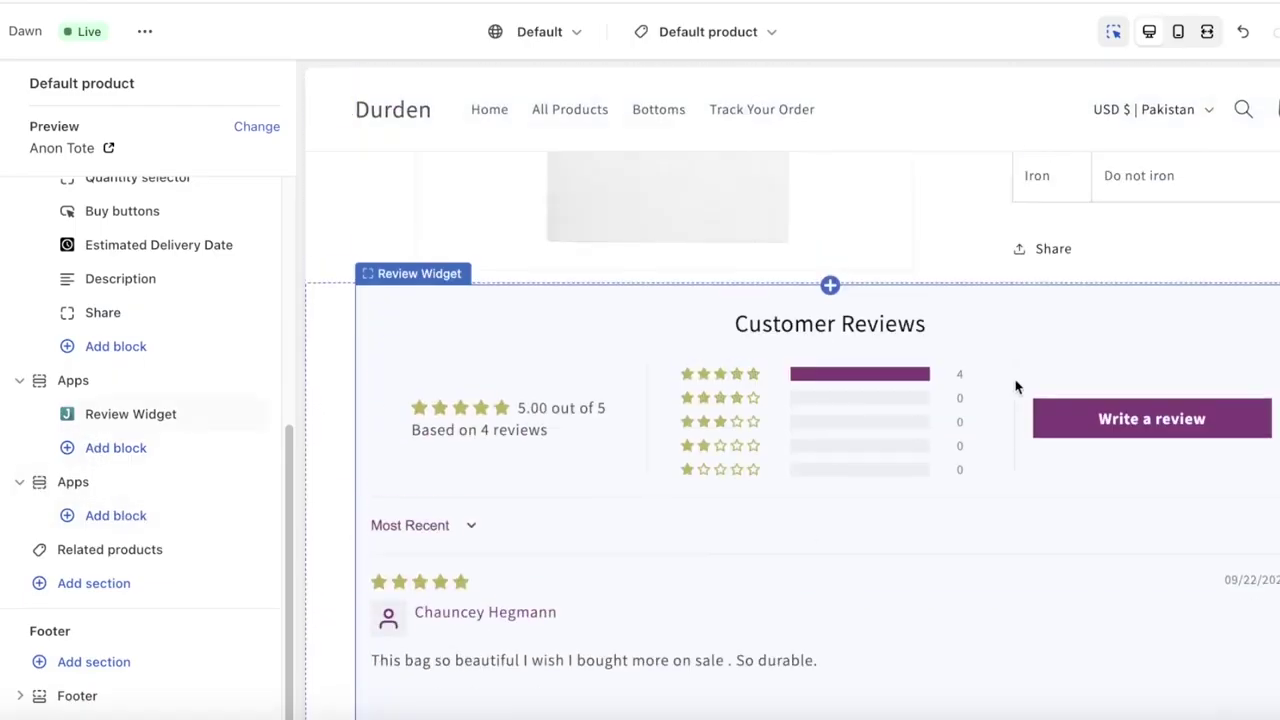
pyautogui.scroll(10, 1031, 316)
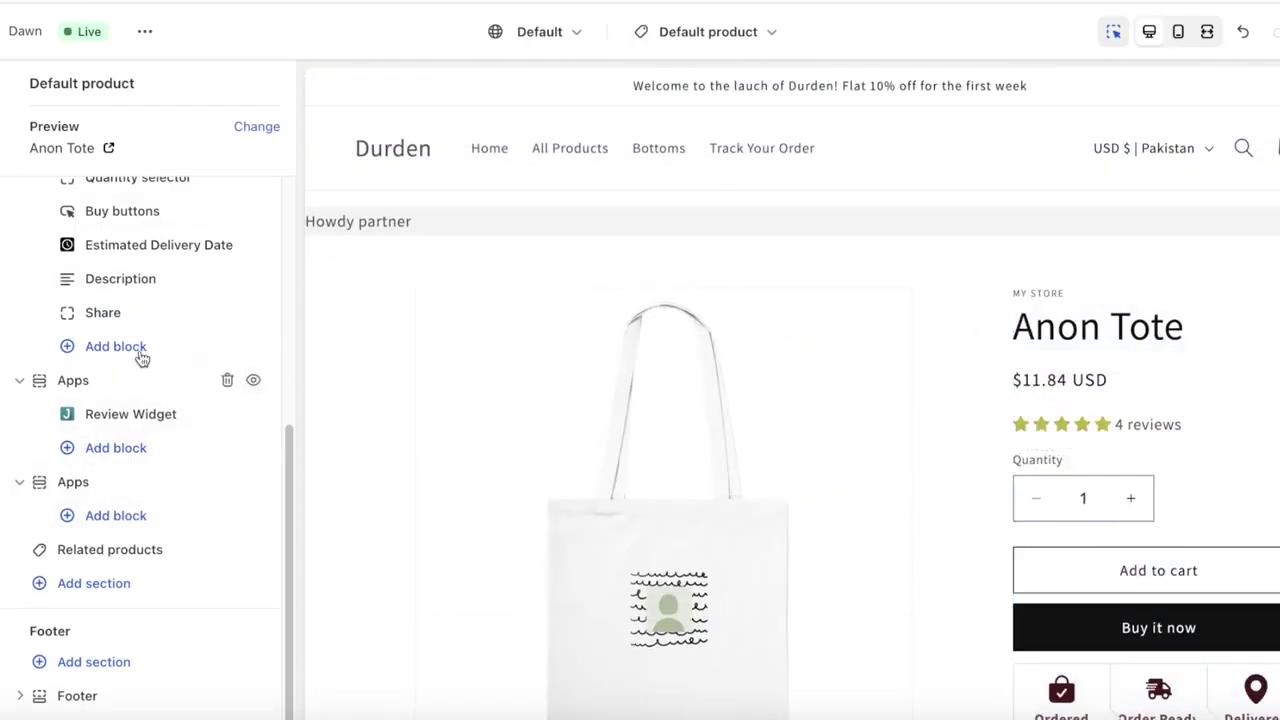
pyautogui.click(86, 348)
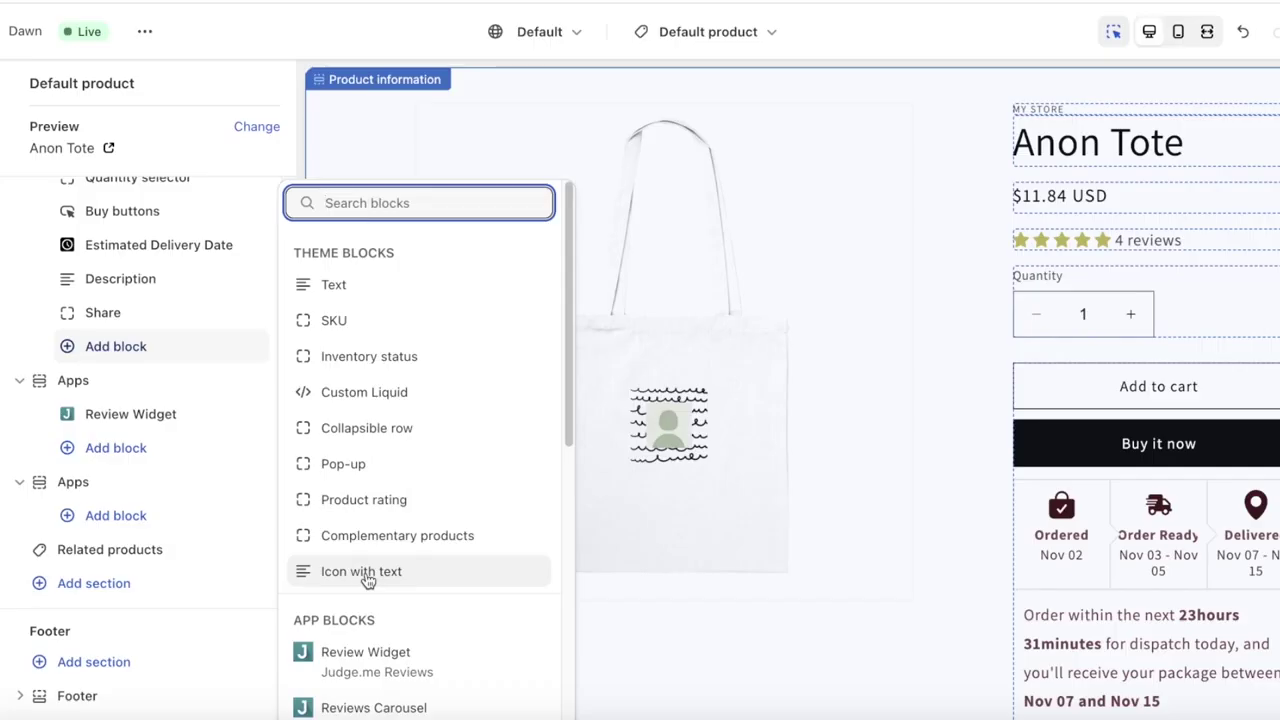
pyautogui.scroll(-5, 364, 574)
pyautogui.scroll(6, 366, 574)
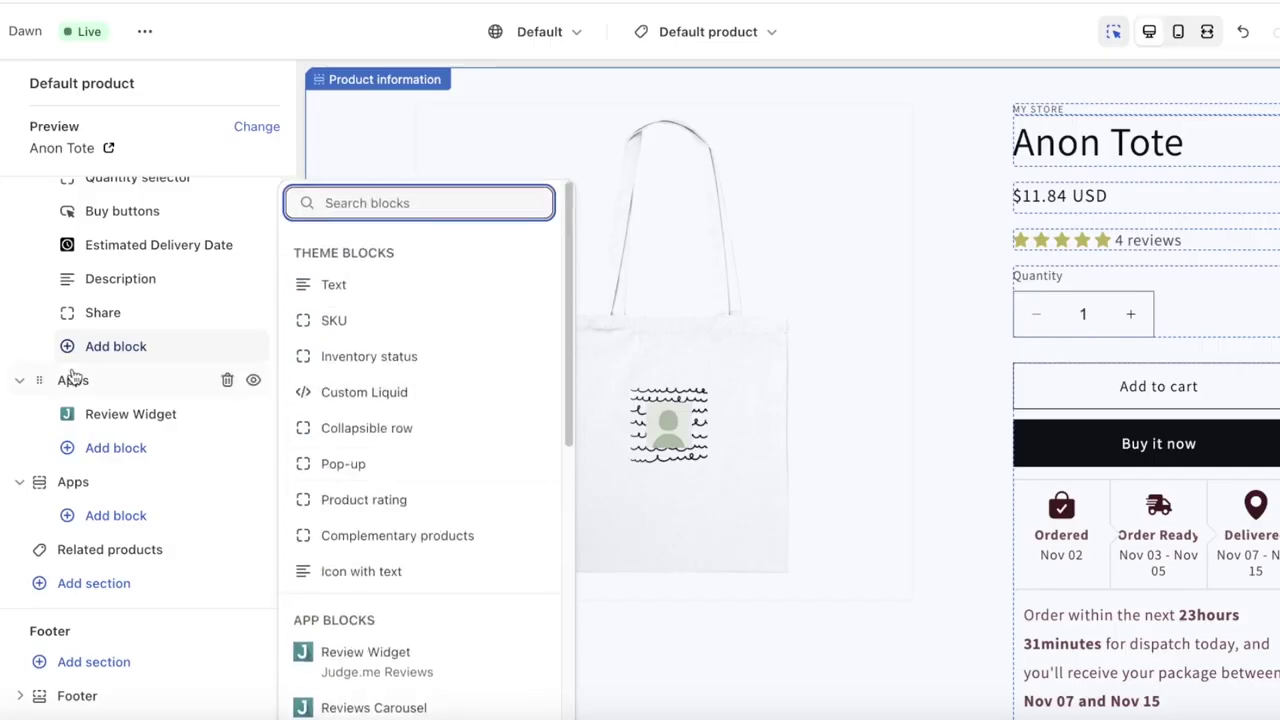
pyautogui.scroll(3, 100, 445)
pyautogui.scroll(3, 100, 268)
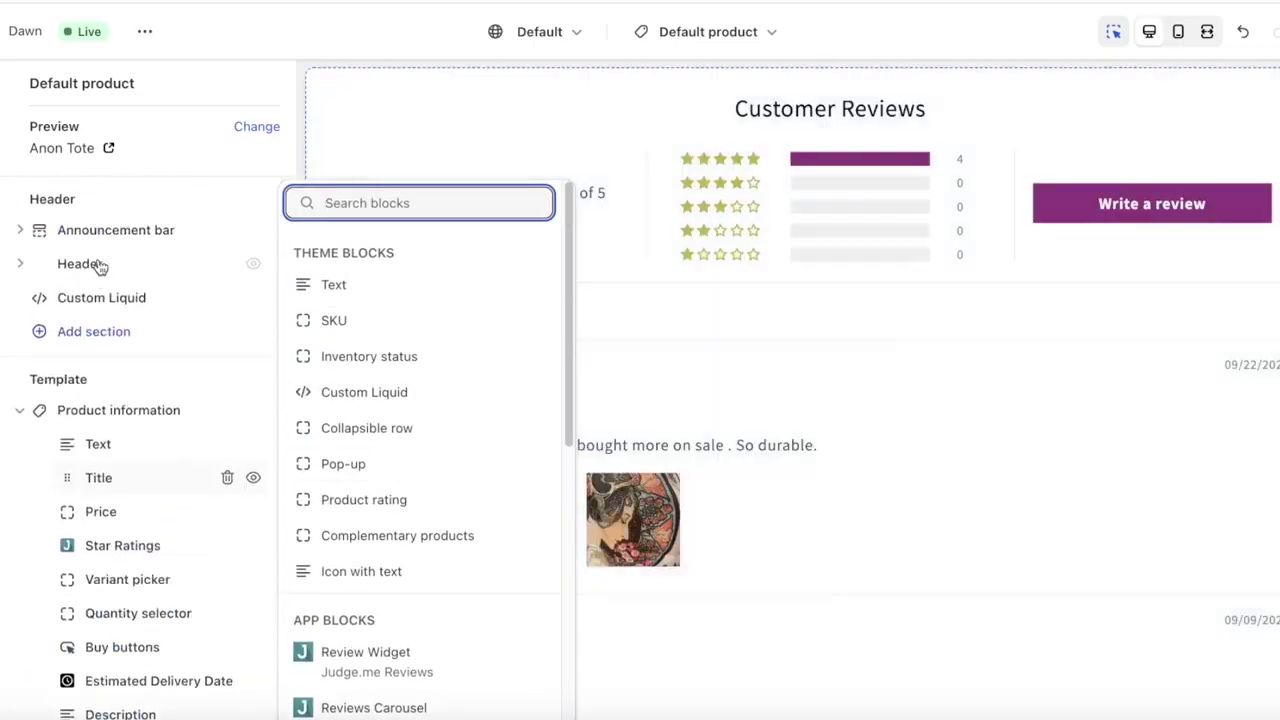
# Step: Add a Text block and replace the top Text block's Vendor source with 'THE BEST TOTE'
pyautogui.click(340, 290)
pyautogui.click(110, 447)
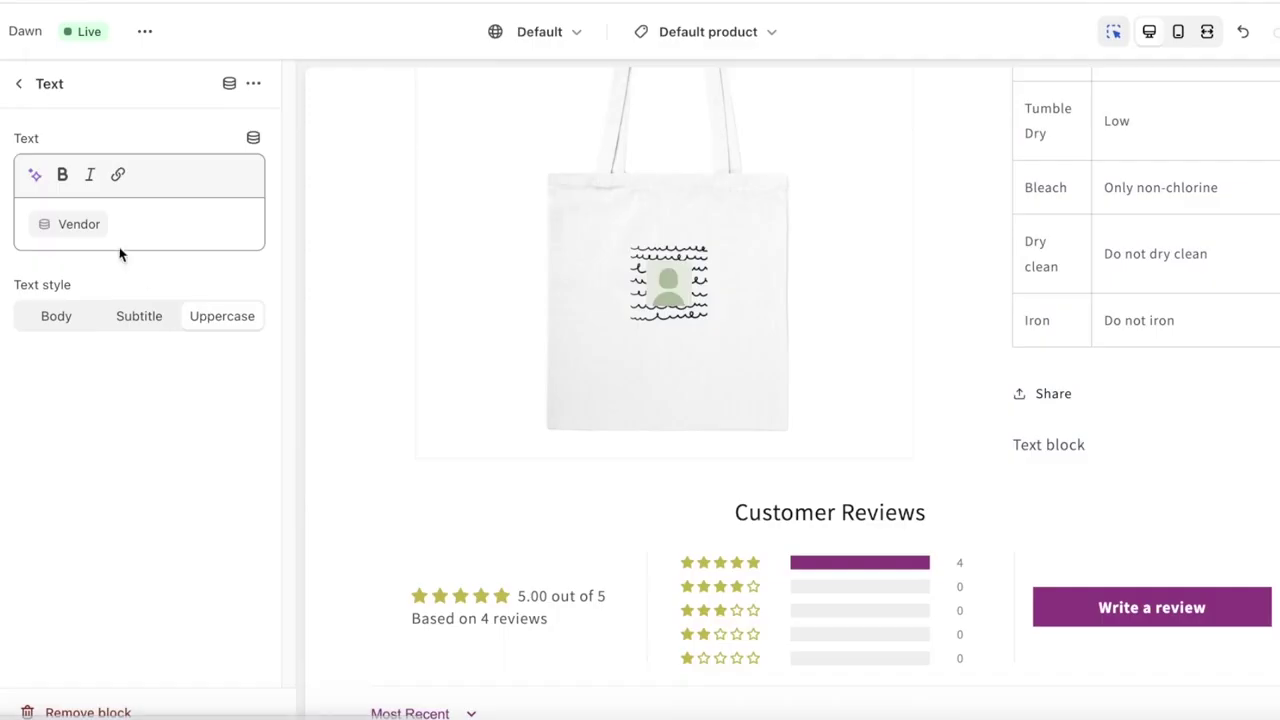
pyautogui.click(80, 224)
pyautogui.click(80, 227)
pyautogui.click(80, 227)
pyautogui.click(147, 205)
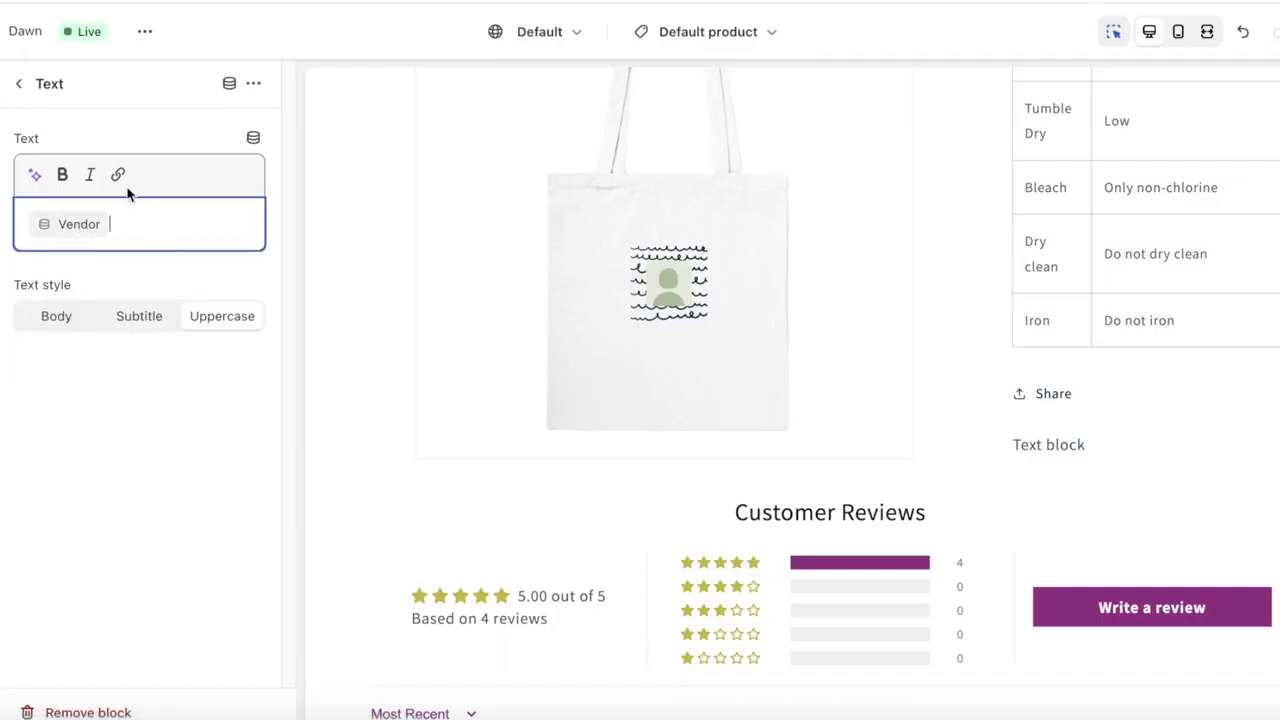
pyautogui.press('BackSpace')
pyautogui.write('A')
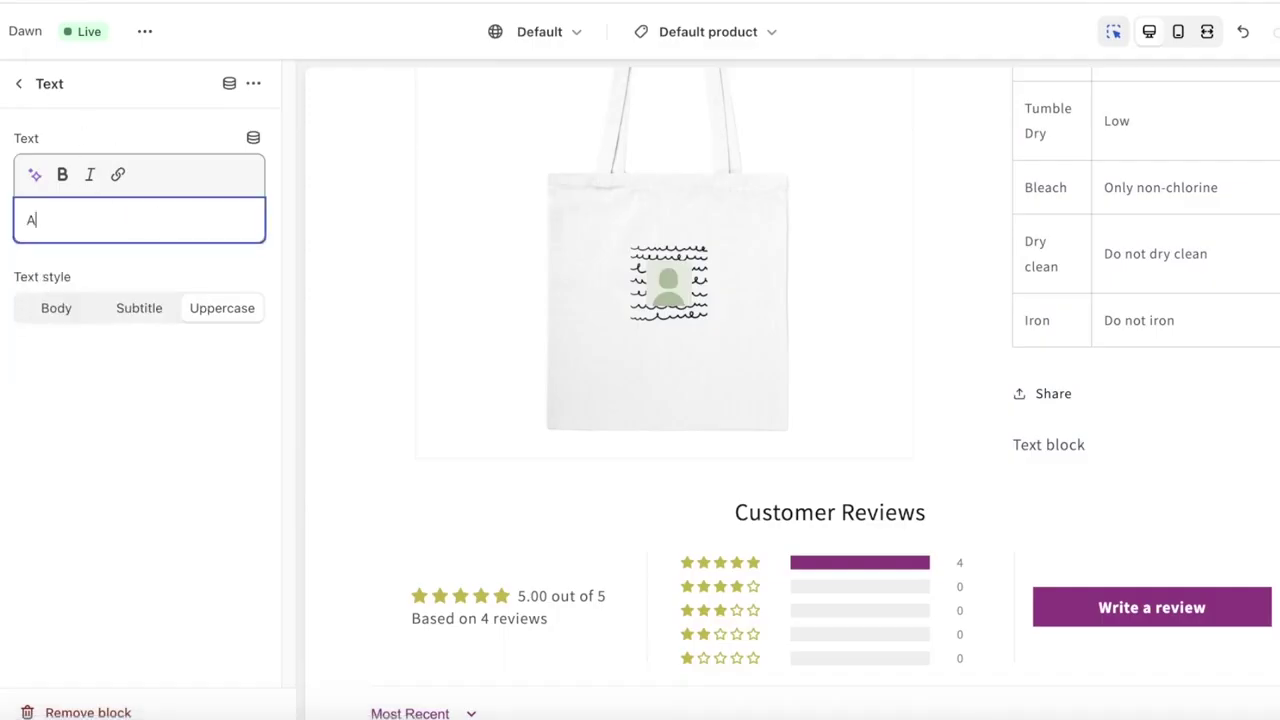
pyautogui.write('THE BEST TOTE')
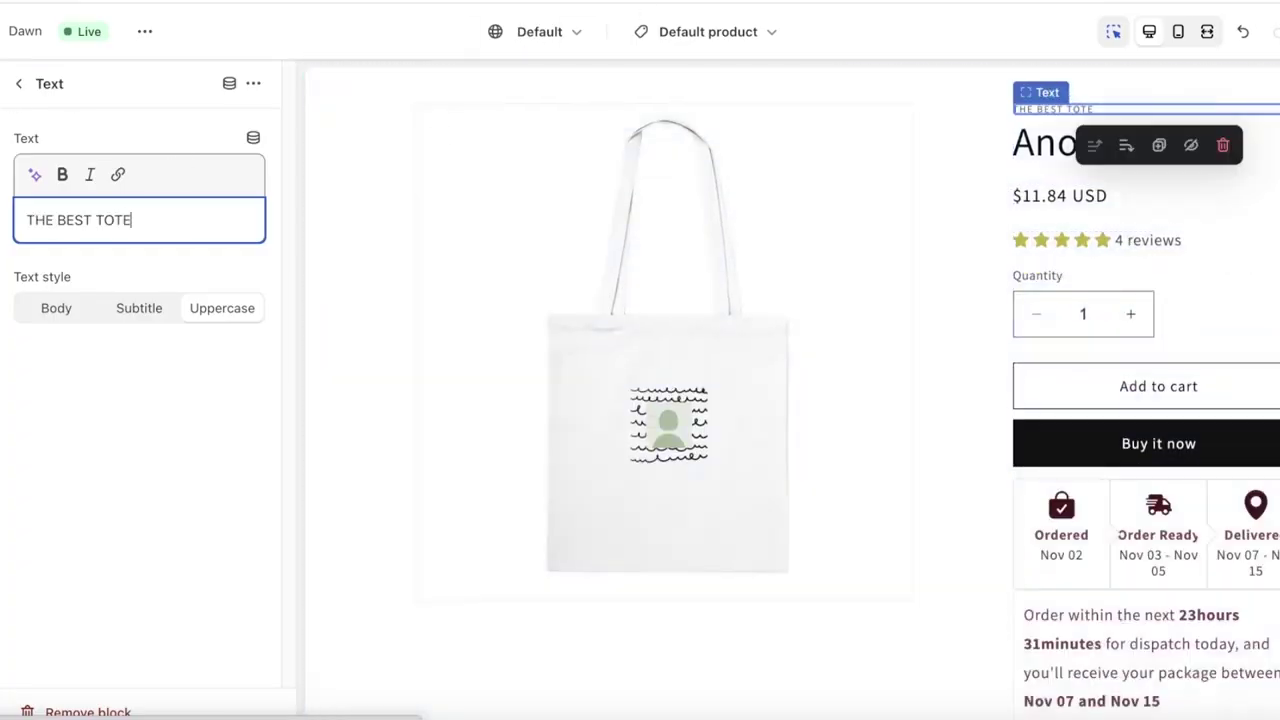
# Step: Inspect the dynamic sources available to the newly added Text block
pyautogui.click(23, 85)
pyautogui.scroll(-5, 127, 471)
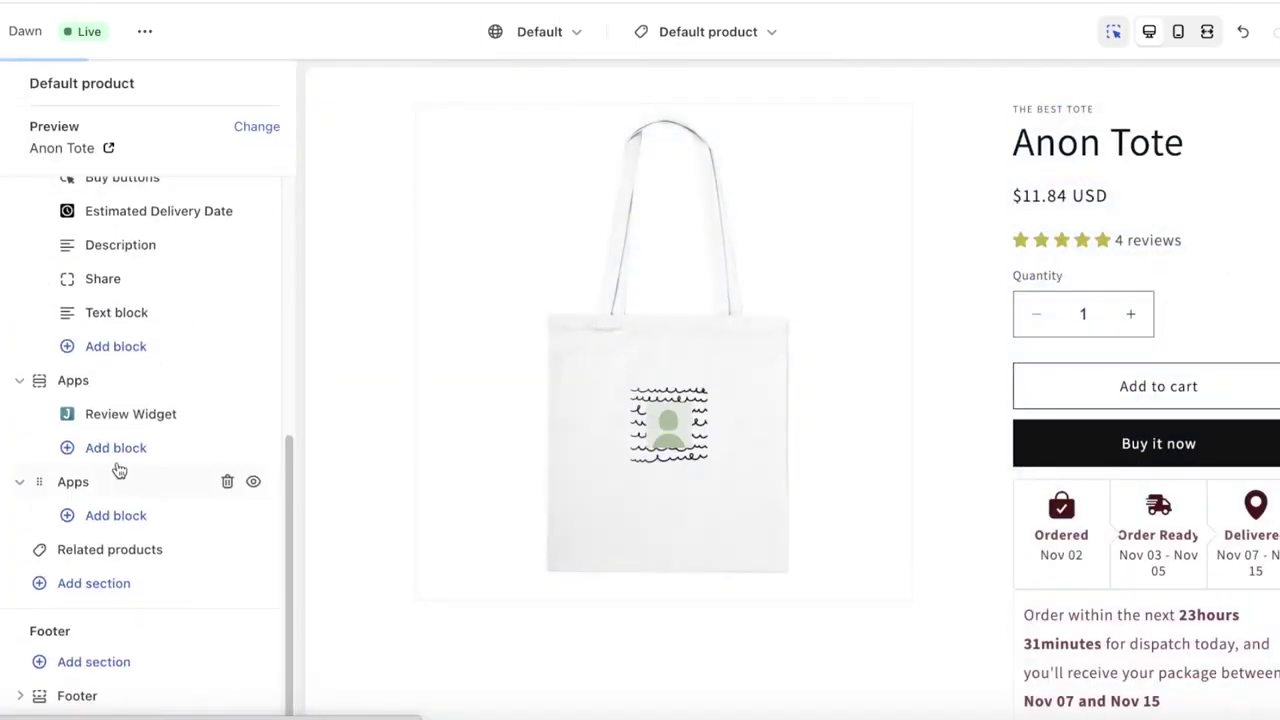
pyautogui.click(95, 316)
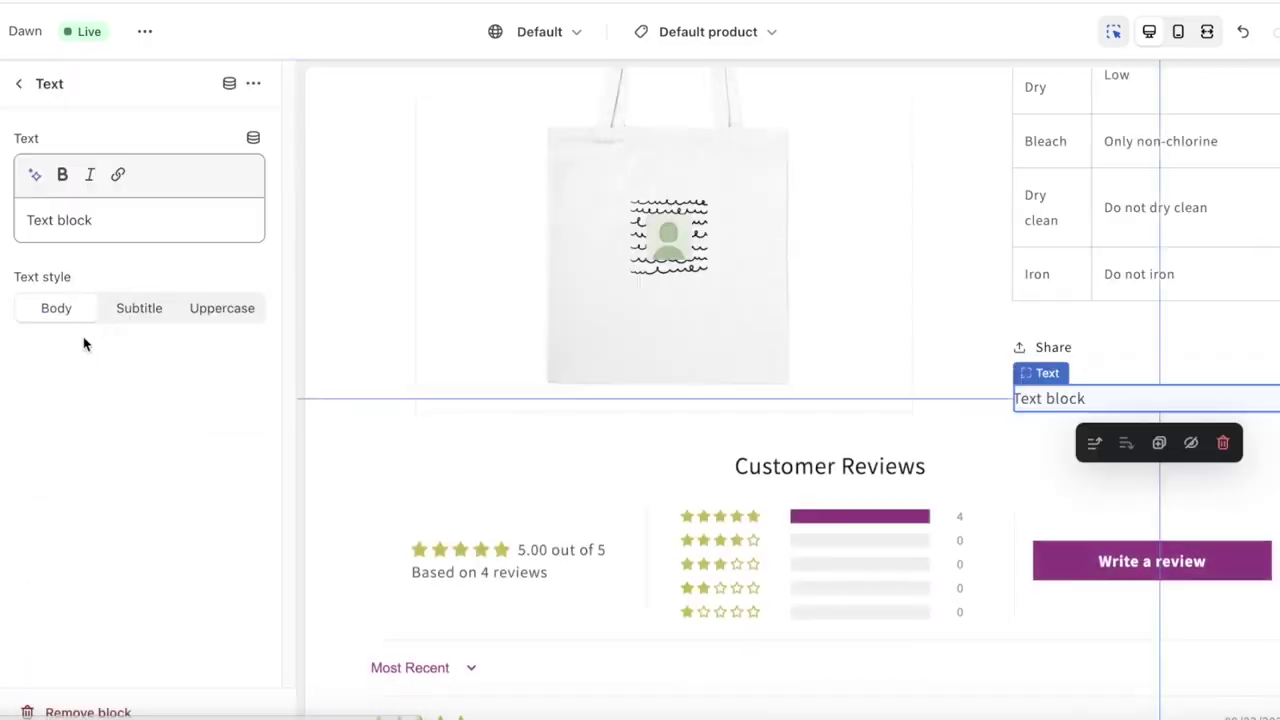
pyautogui.click(225, 86)
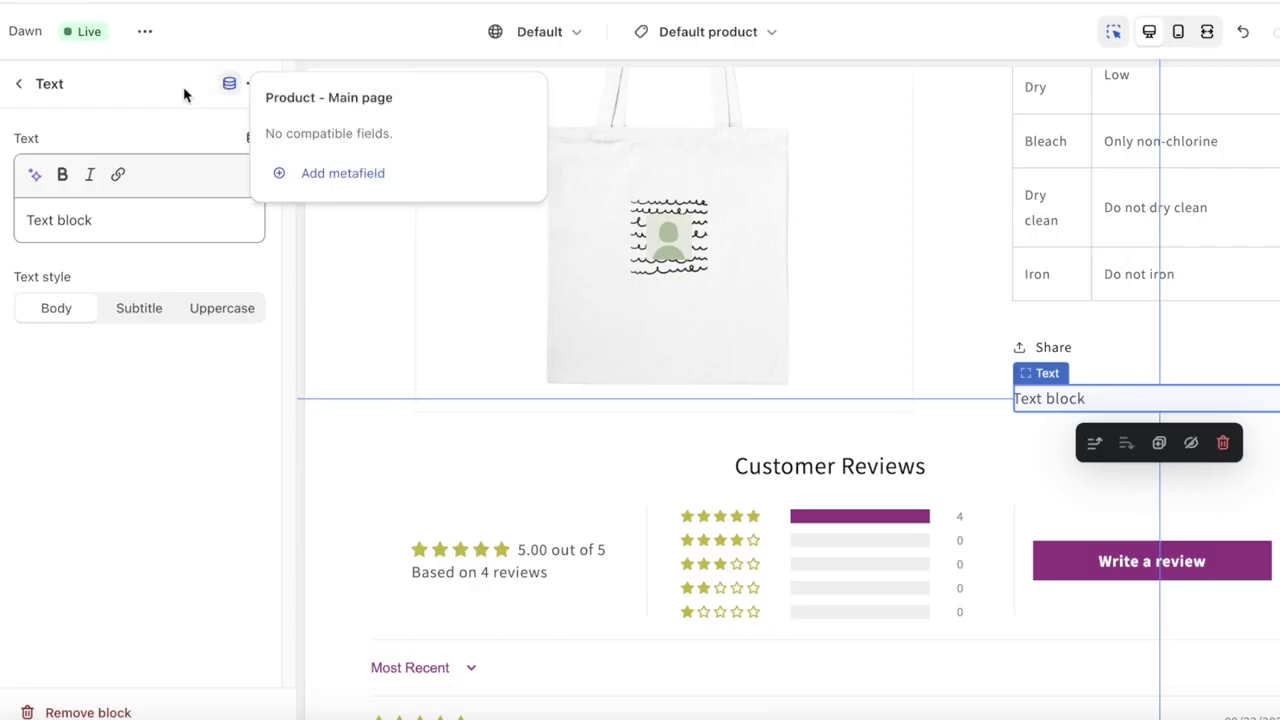
pyautogui.click(20, 83)
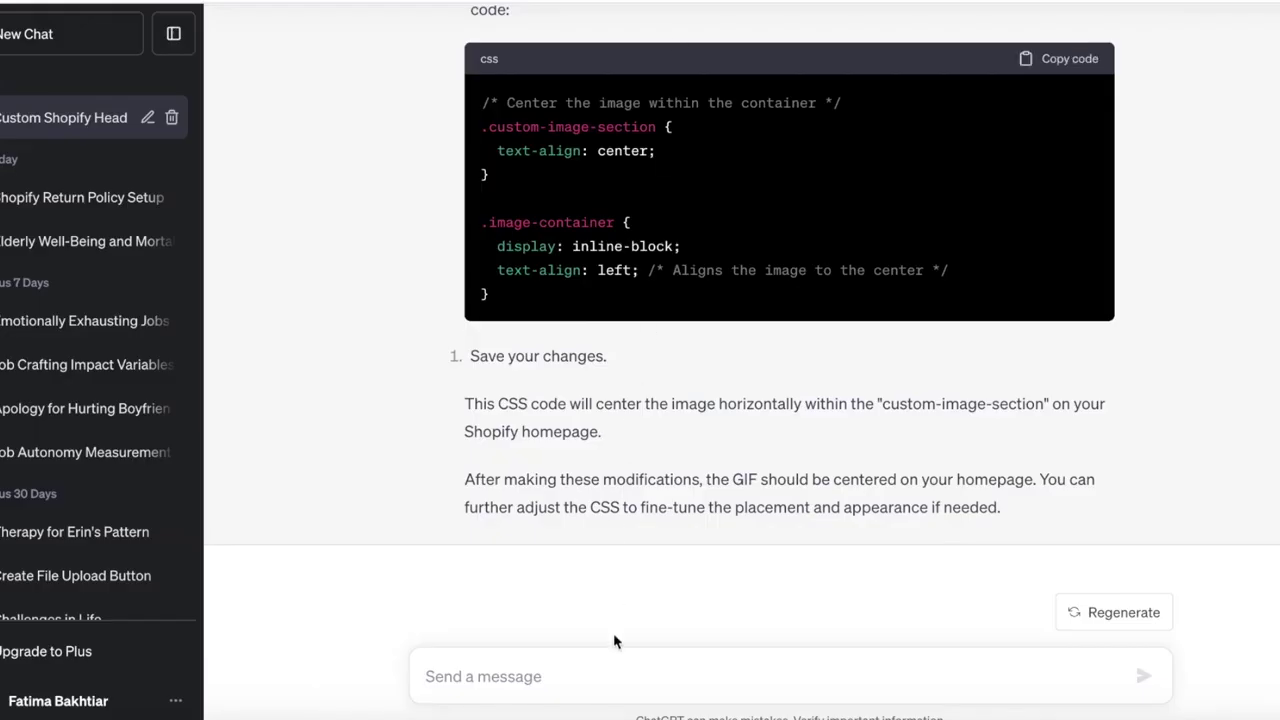
# Step: Ask ChatGPT for custom Liquid code giving the Shopify store a pink header background
pyautogui.write('create a heaa')
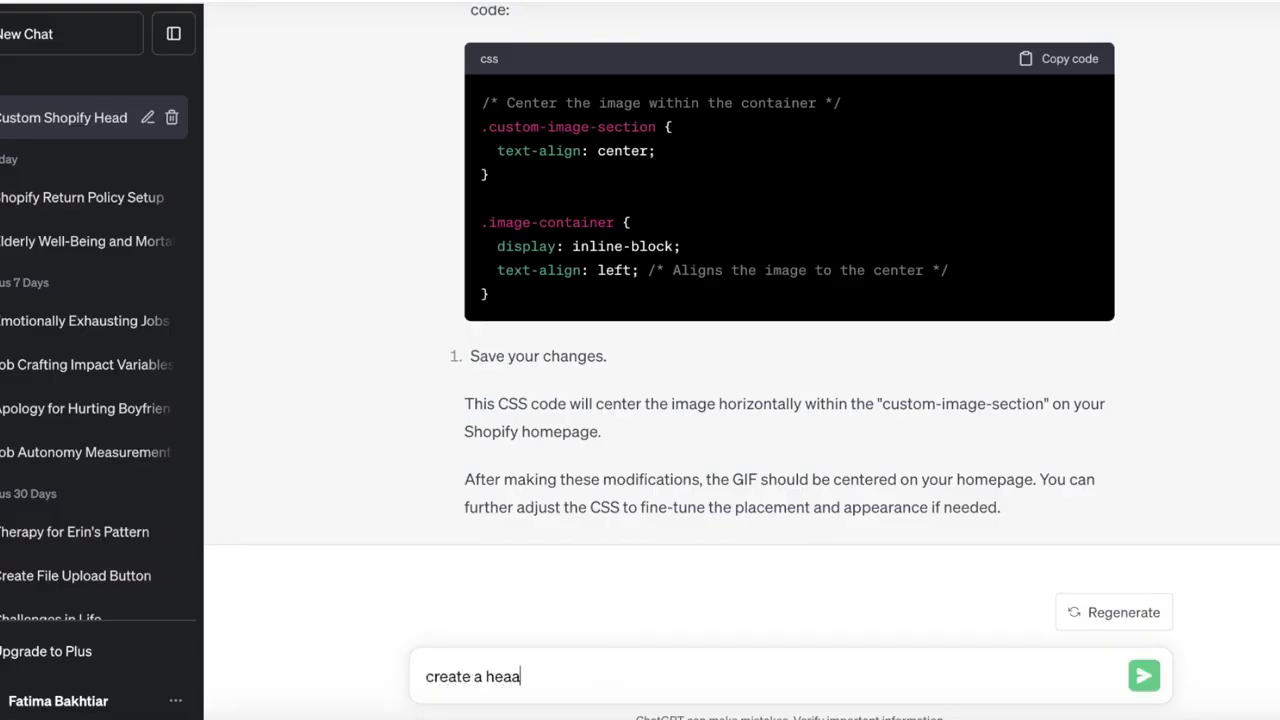
pyautogui.press('BackSpace')
pyautogui.write('der backgorund custom liquid for my shopig')
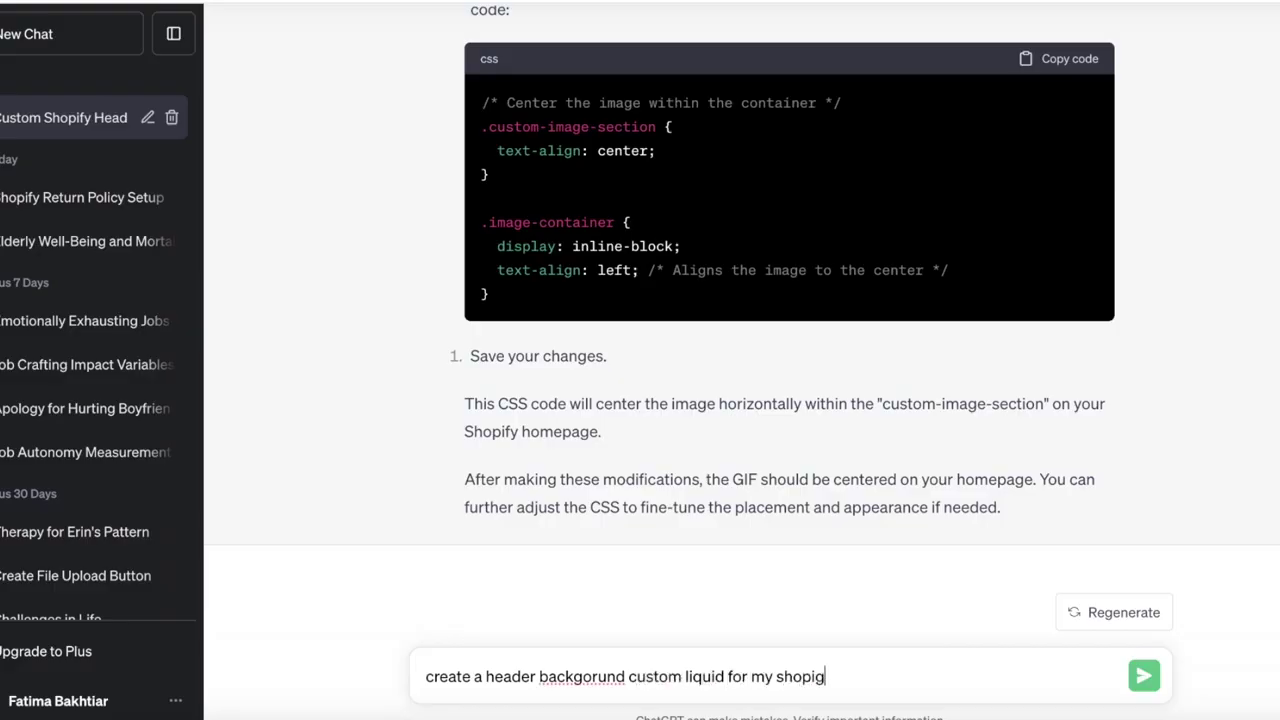
pyautogui.write('ify store')
pyautogui.doubleClick(582, 677)
pyautogui.write('background')
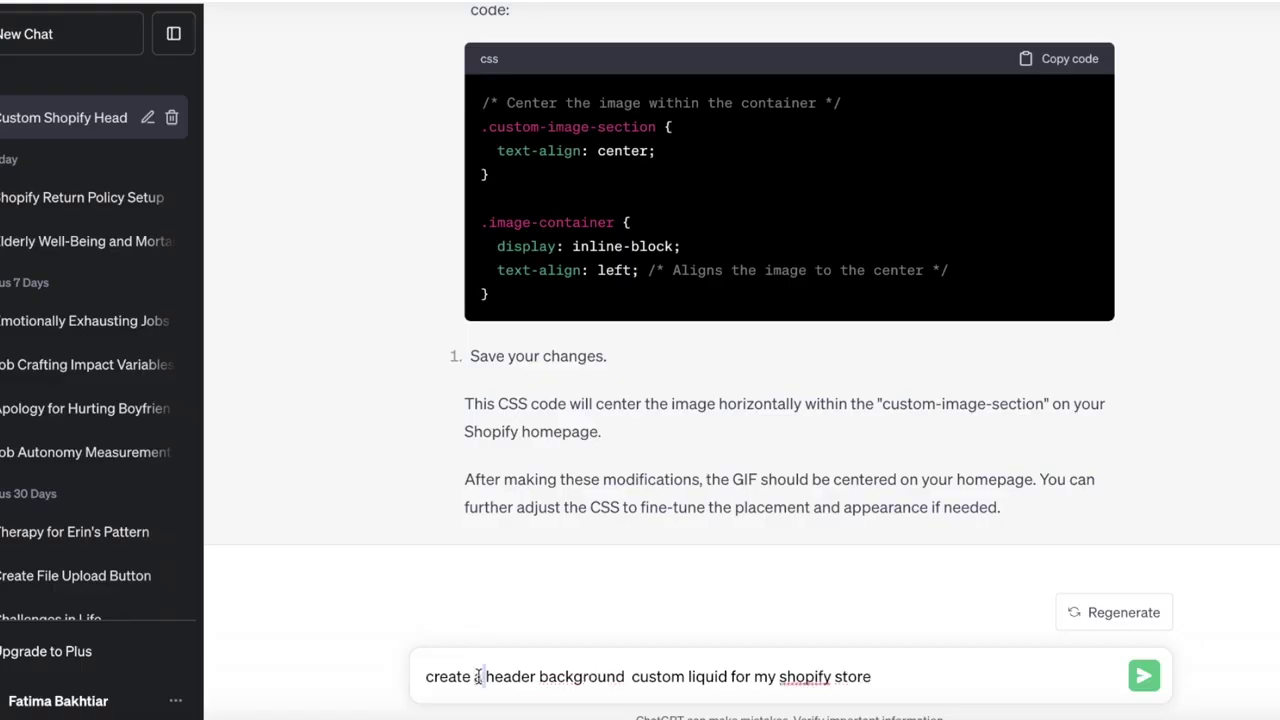
pyautogui.click(478, 677)
pyautogui.write('pink')
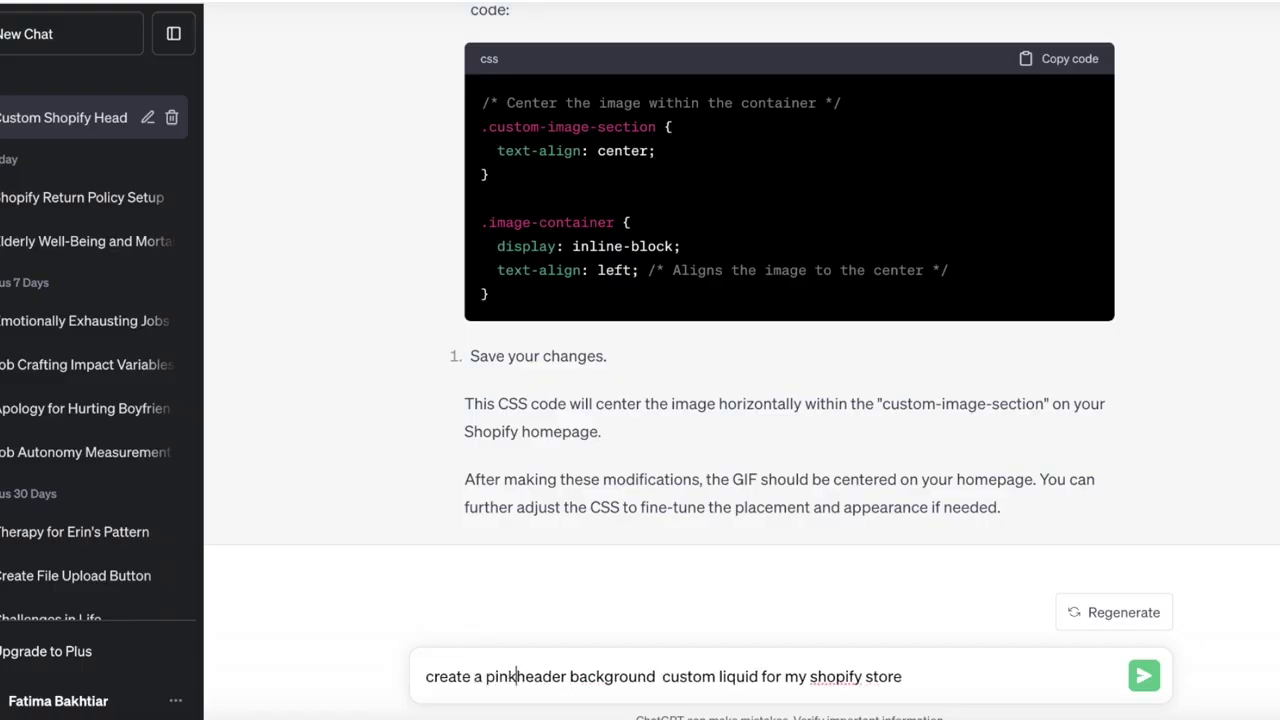
pyautogui.press('Return')
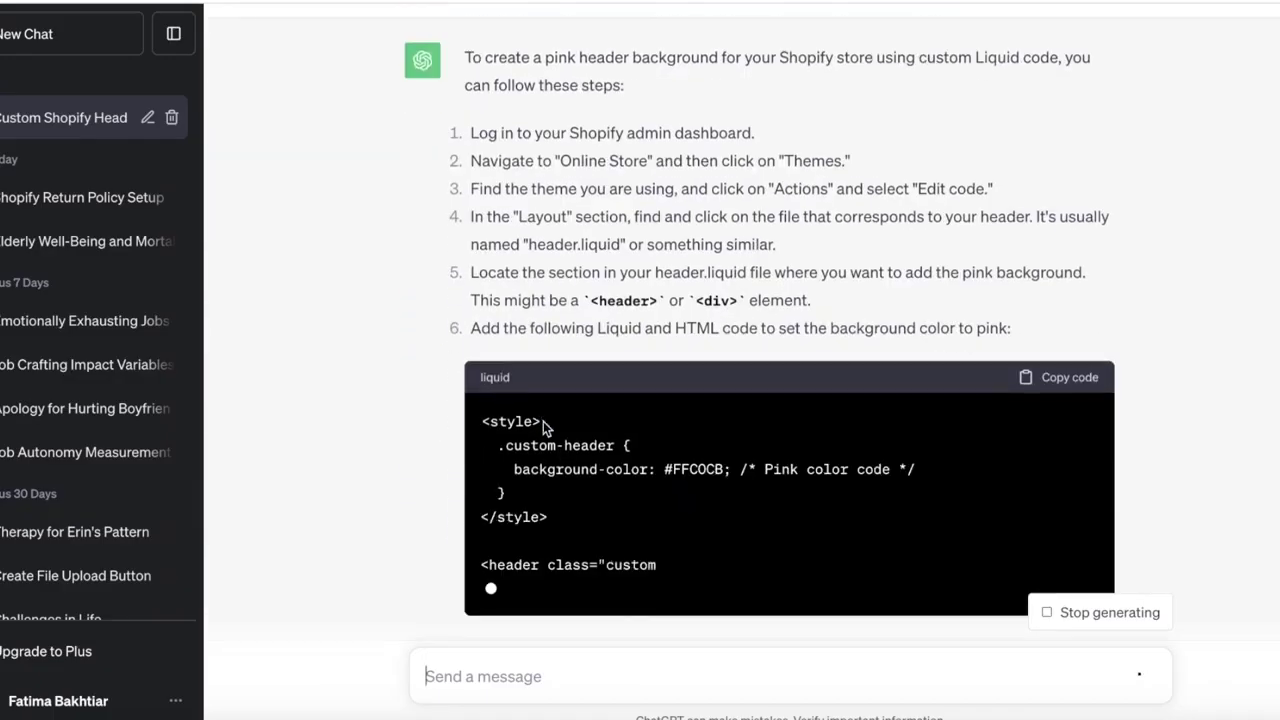
# Step: Copy the reply's Liquid code using the #FFC0CB header background
pyautogui.scroll(2, 1093, 226)
pyautogui.click(1062, 197)
pyautogui.scroll(-3, 931, 251)
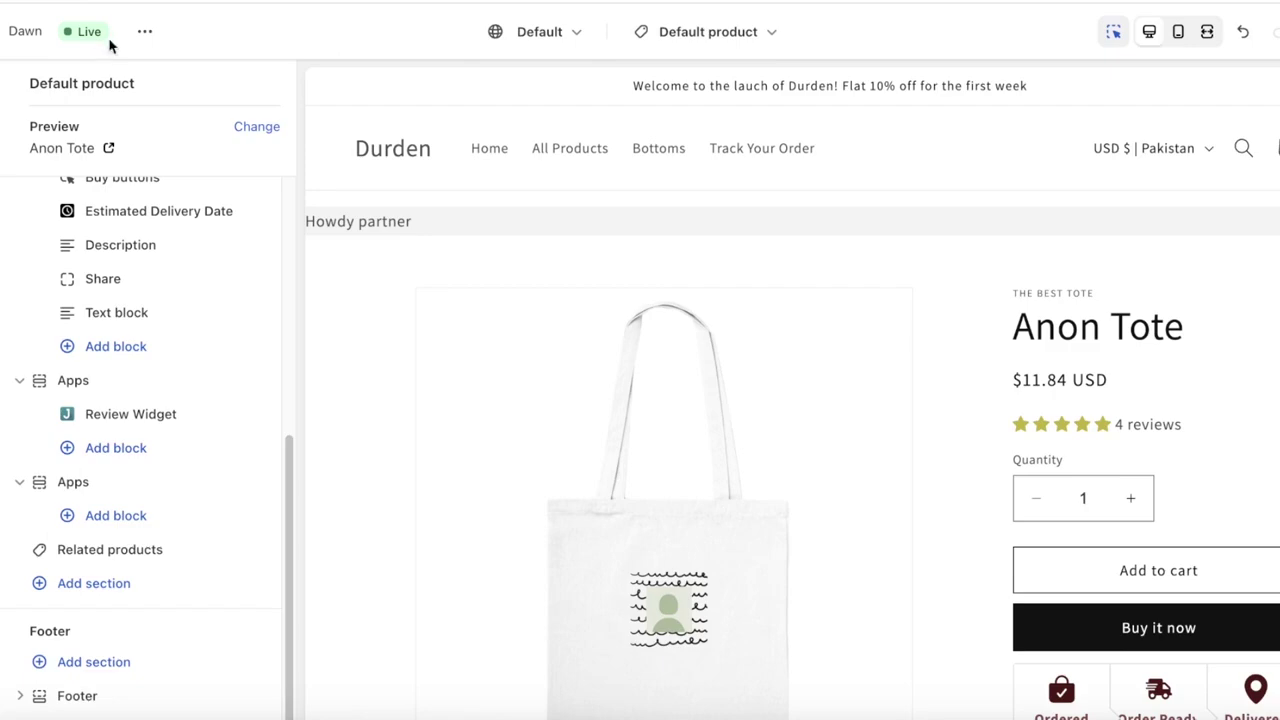
# Step: Check the Announcement bar and Header settings, then open Add section under the Header group
pyautogui.scroll(5, 129, 251)
pyautogui.click(120, 236)
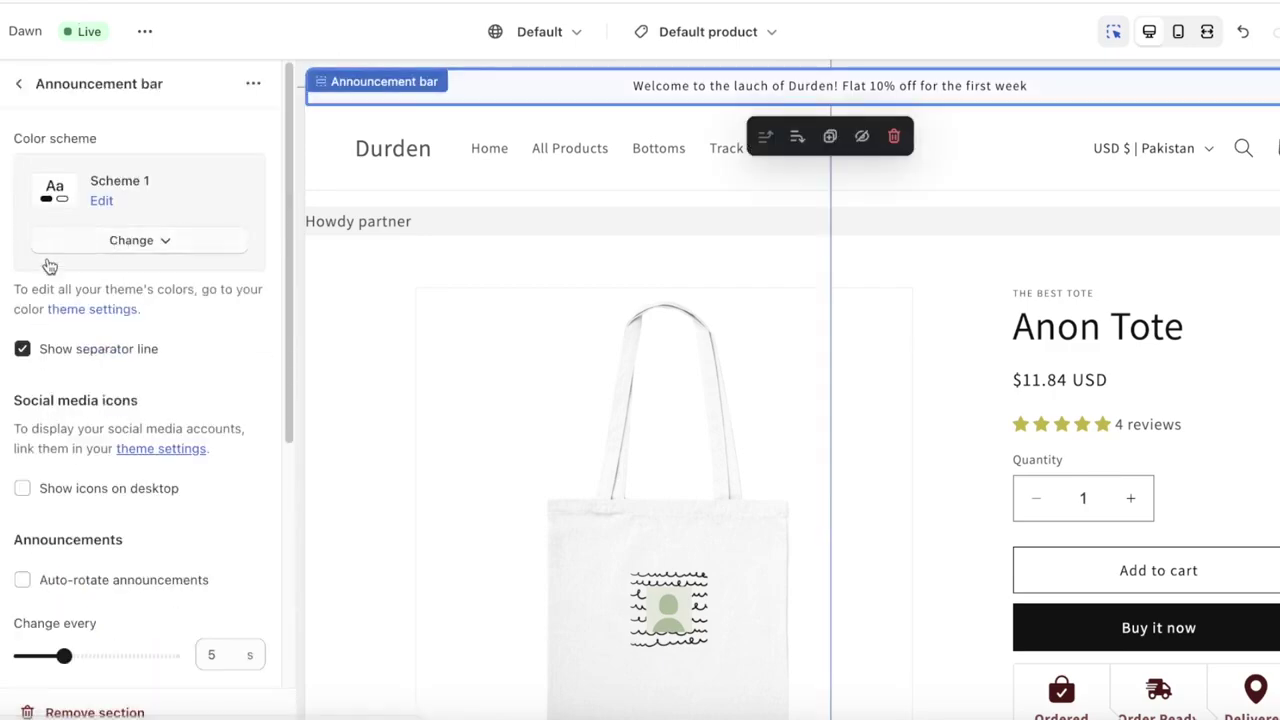
pyautogui.click(19, 84)
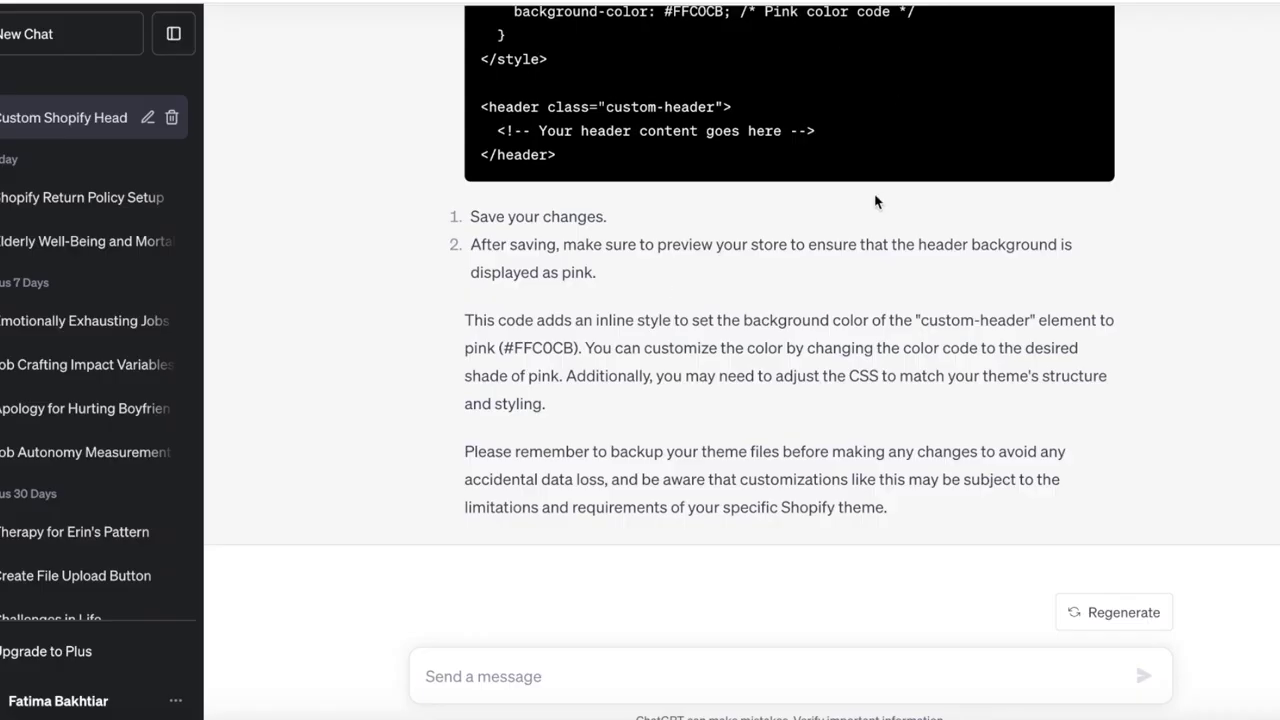
pyautogui.scroll(6, 877, 203)
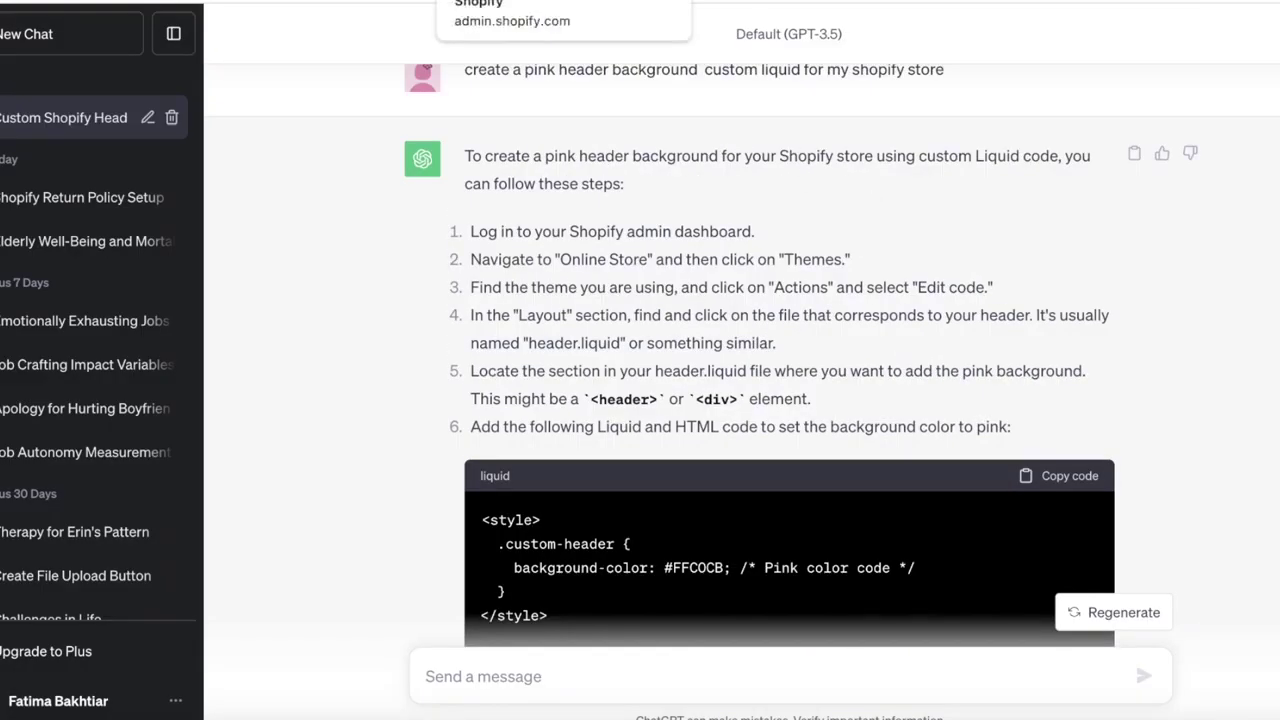
pyautogui.click(500, 3)
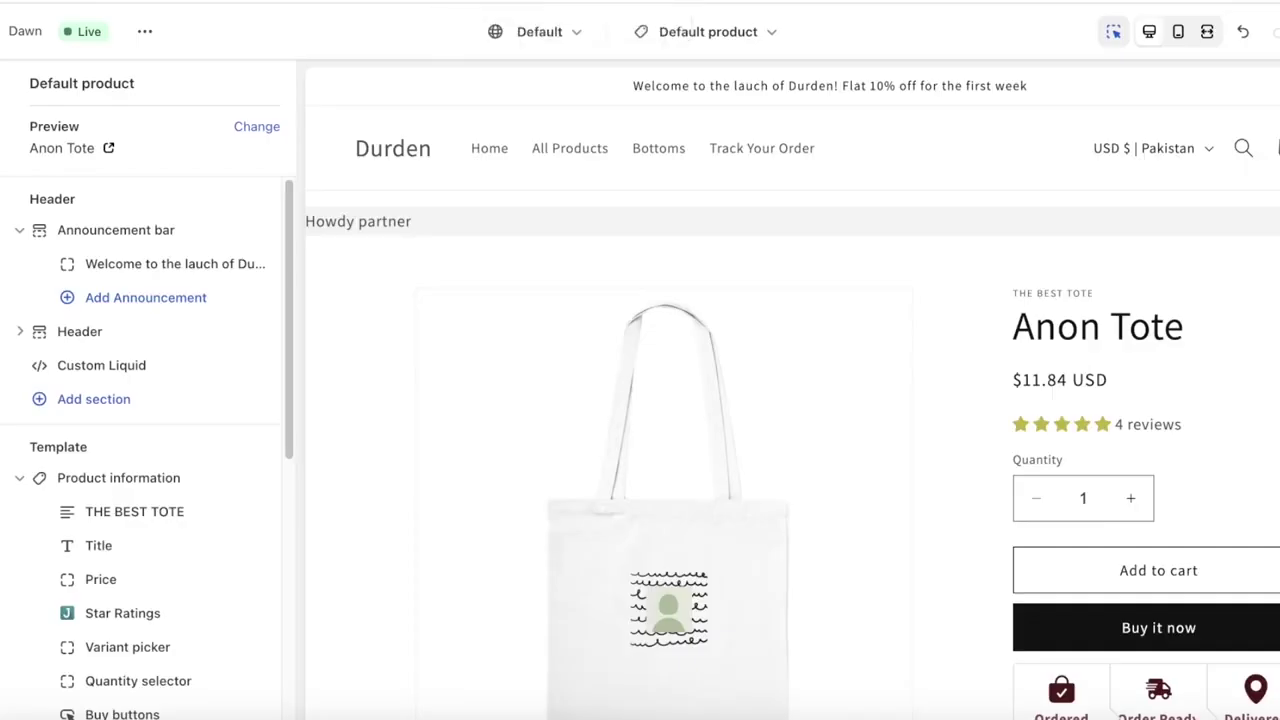
pyautogui.click(75, 333)
pyautogui.click(18, 83)
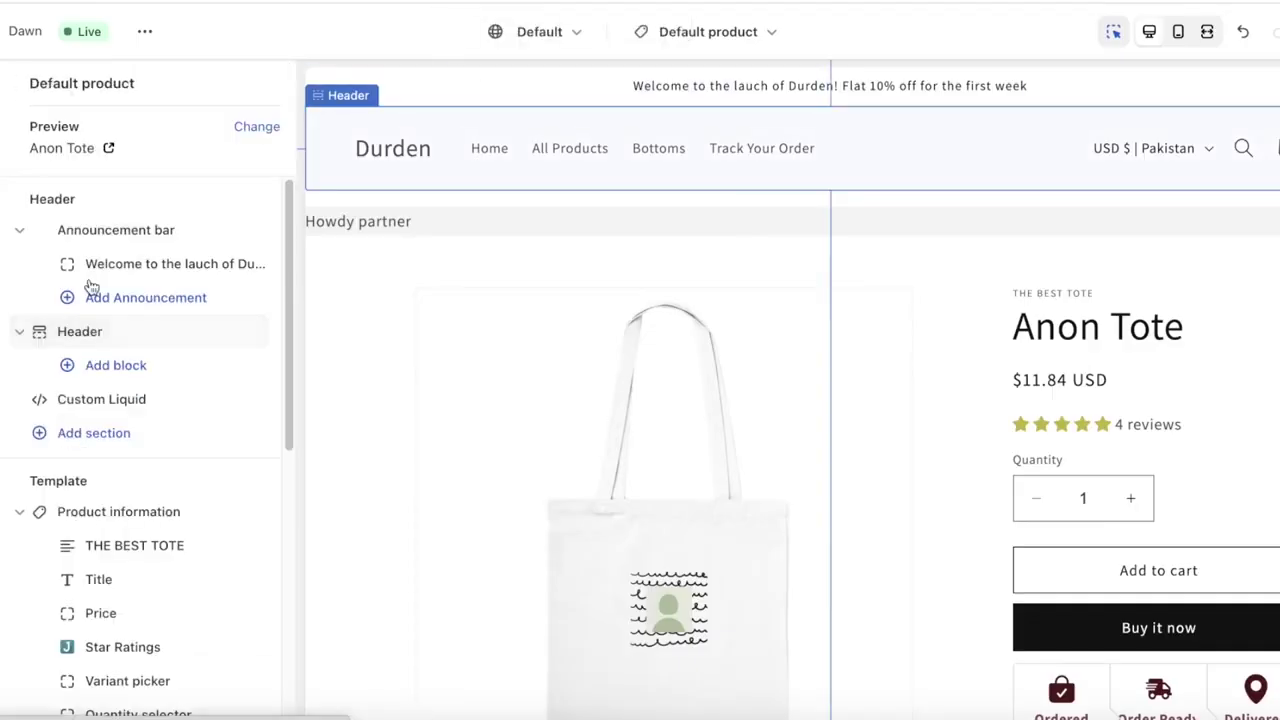
pyautogui.click(80, 440)
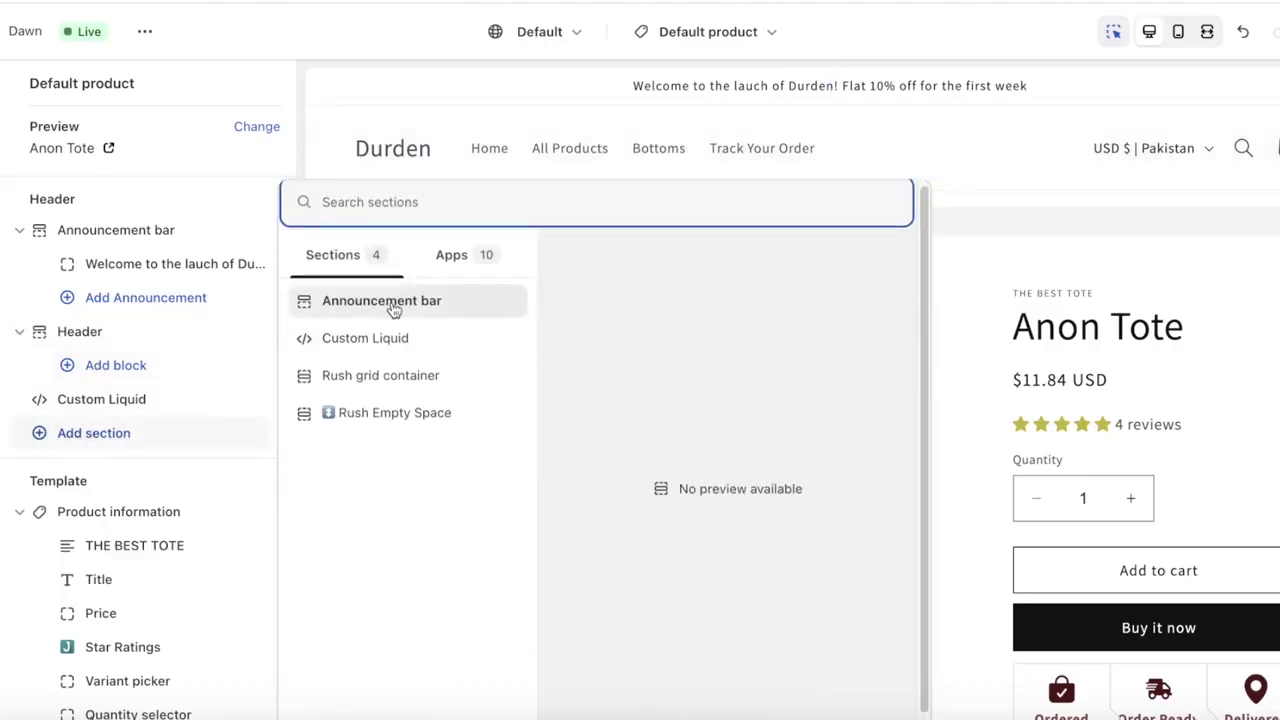
# Step: Add a Custom Liquid section to the header and paste in the pink header code
pyautogui.click(381, 340)
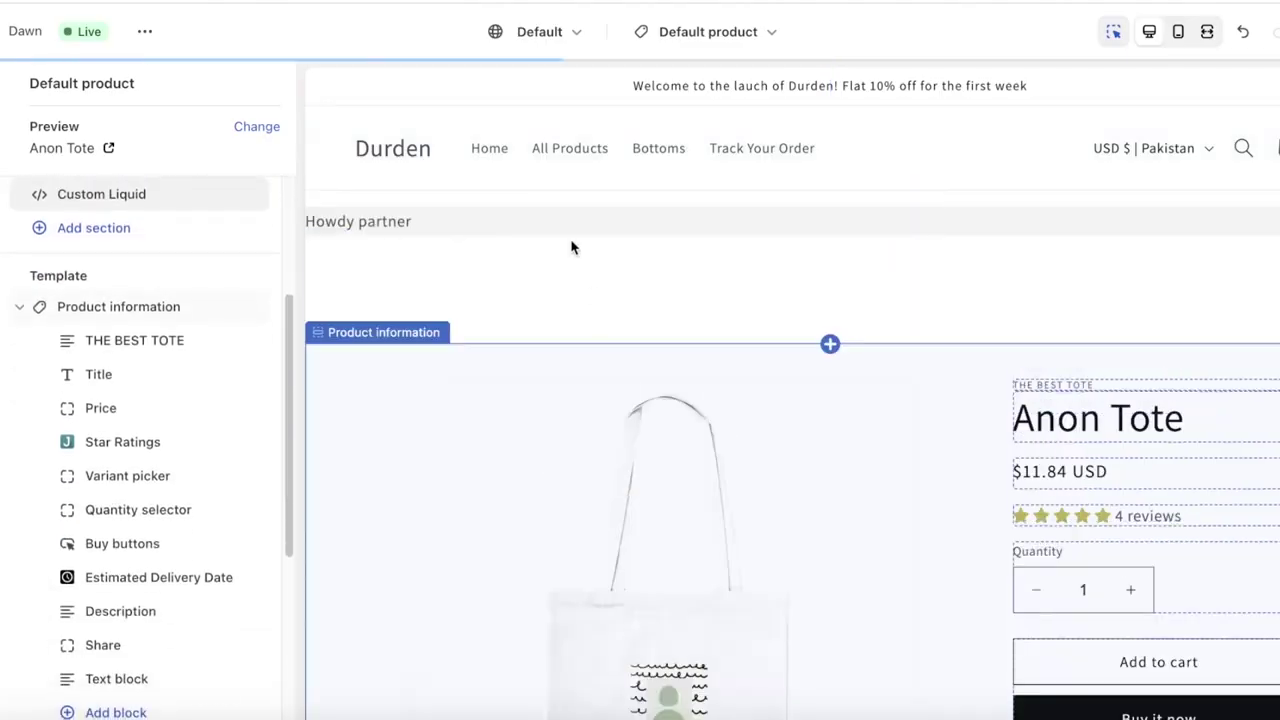
pyautogui.click(97, 200)
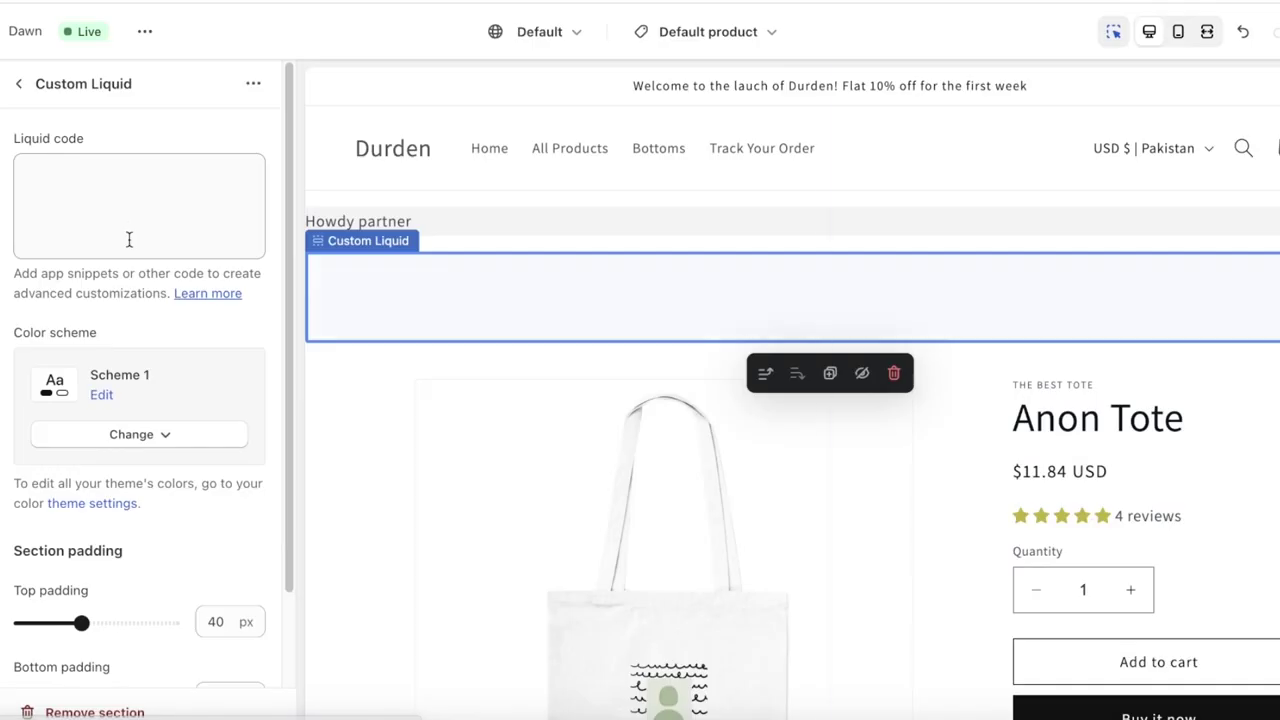
pyautogui.rightClick(137, 233)
pyautogui.click(180, 371)
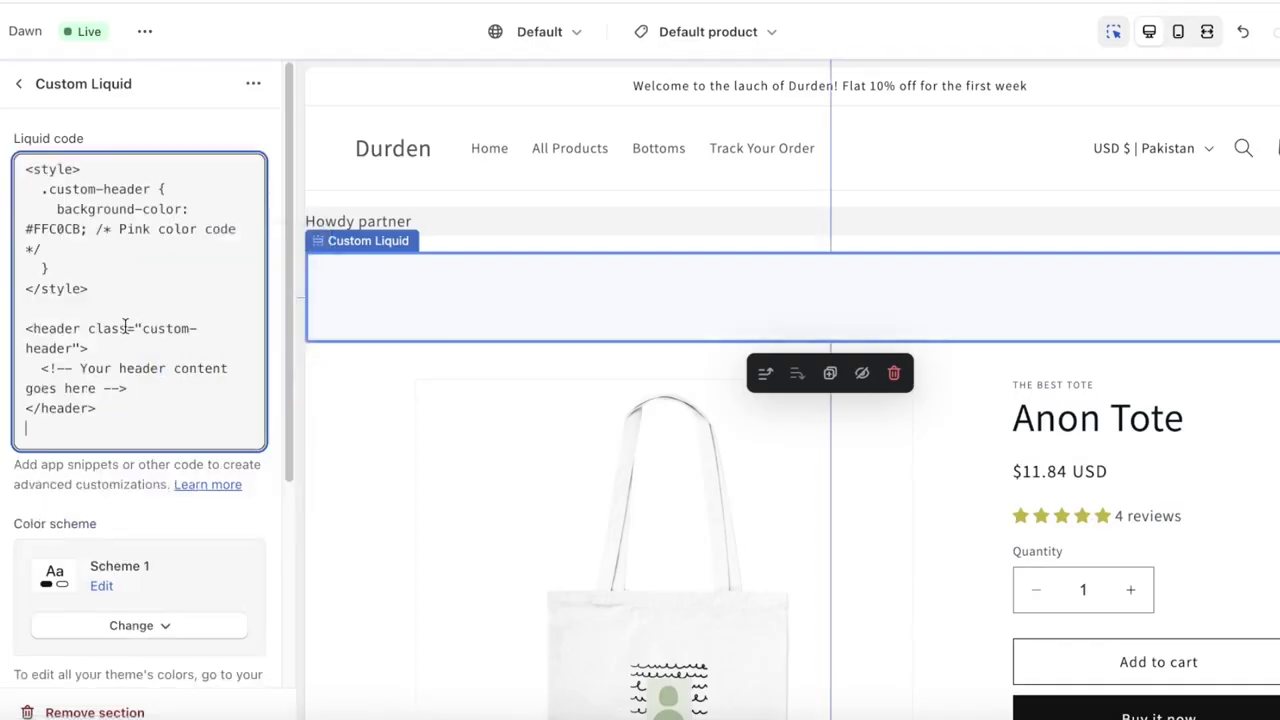
pyautogui.scroll(-2, 105, 350)
pyautogui.scroll(2, 109, 346)
pyautogui.scroll(-3, 105, 355)
pyautogui.scroll(2, 110, 354)
pyautogui.scroll(1, 110, 352)
pyautogui.click(5, 100)
pyautogui.click(17, 87)
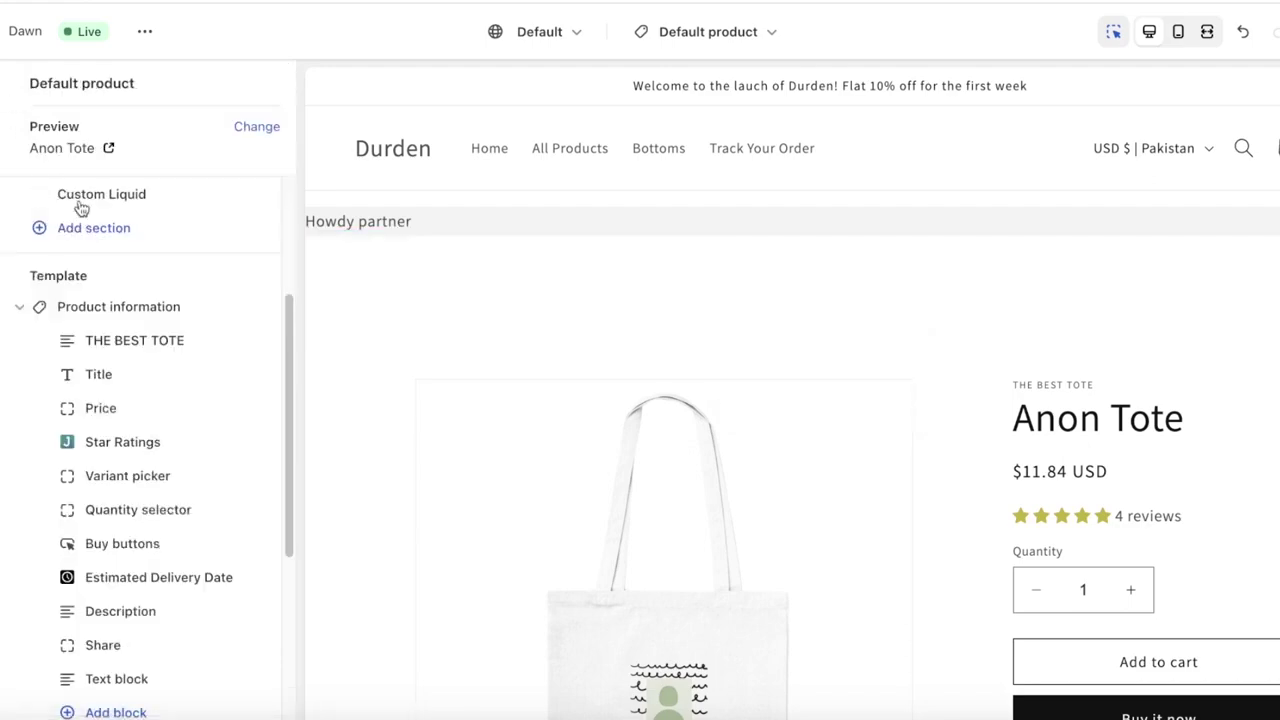
# Step: Leave the theme editor without saving and open the Dawn theme's code editor
pyautogui.click(10, 31)
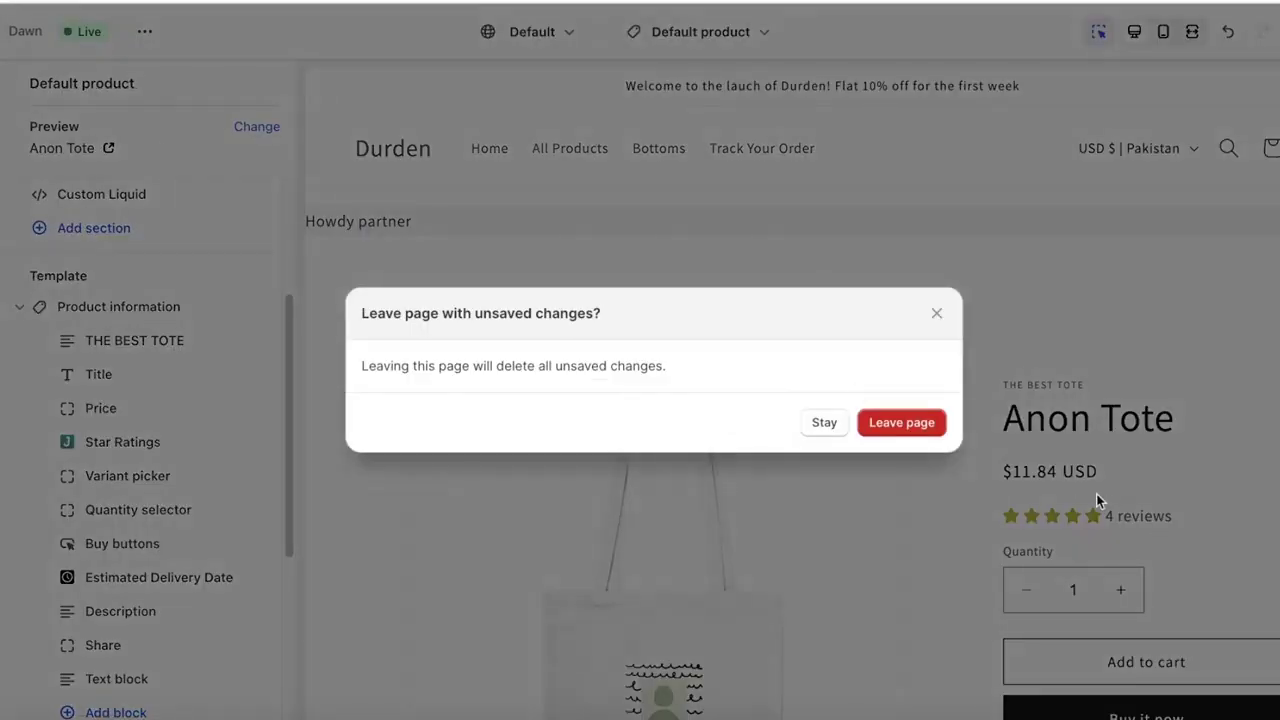
pyautogui.click(897, 425)
pyautogui.scroll(-5, 1183, 226)
pyautogui.scroll(5, 1183, 226)
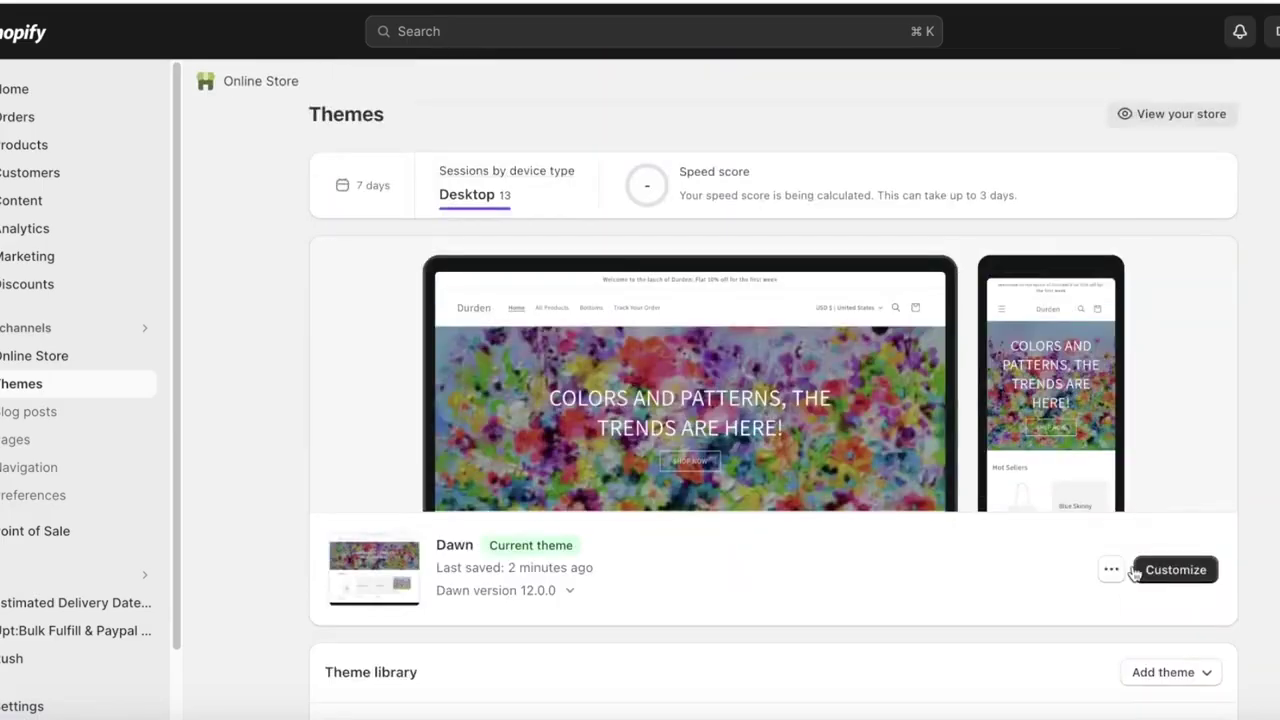
pyautogui.click(1111, 569)
pyautogui.click(986, 493)
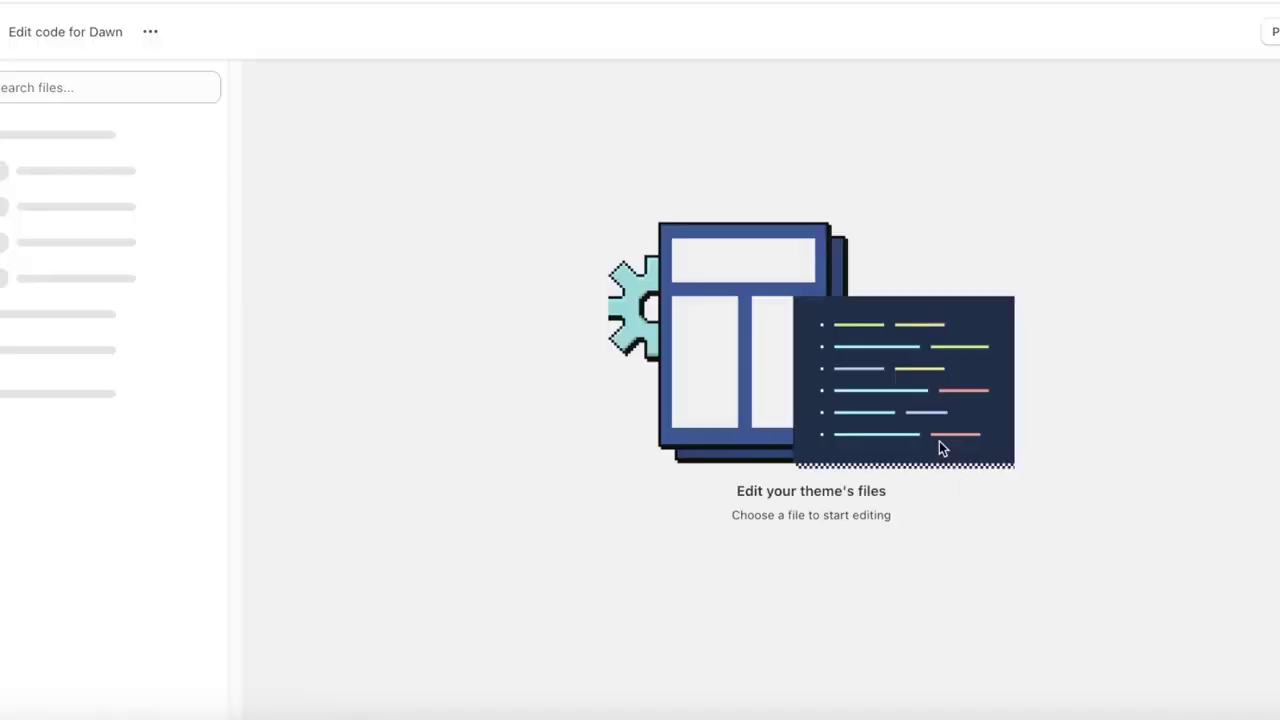